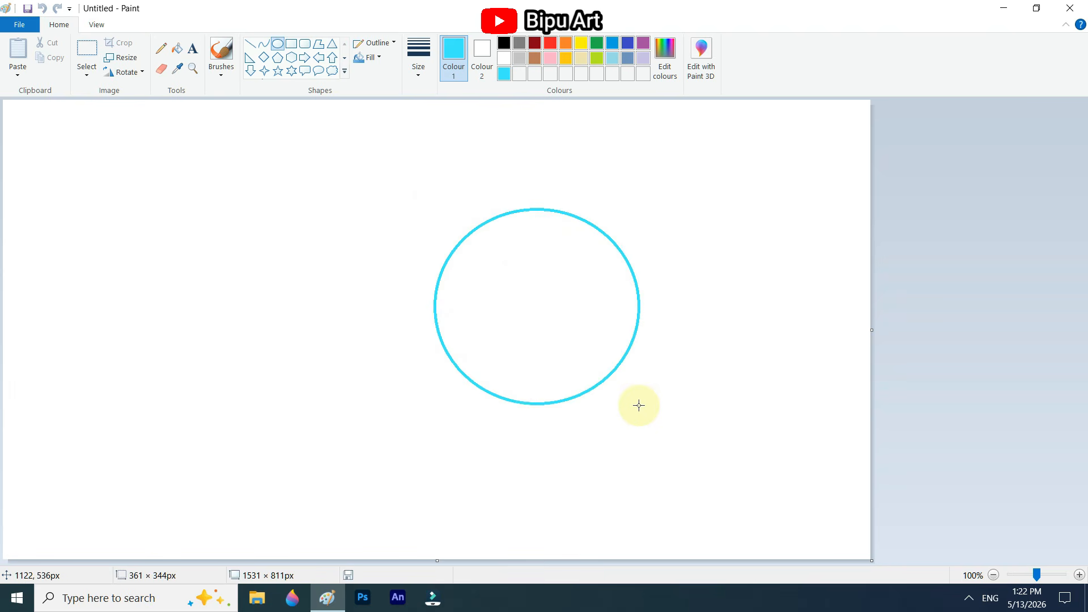
Step: Enlarge the cyan circle outline to about 474 × 458 px around the canvas centre and fill the area outside it with cyan
left_click_drag(575, 371, 512, 333)
left_click_drag(582, 377, 639, 430)
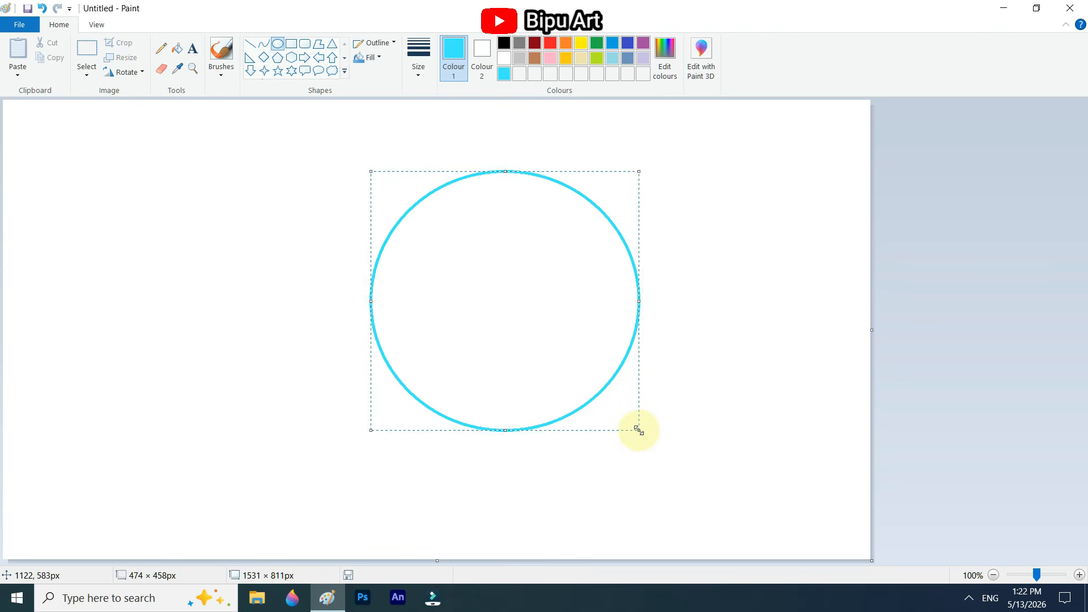
left_click_drag(577, 396, 571, 400)
left_click(686, 339)
left_click(177, 49)
left_click(298, 207)
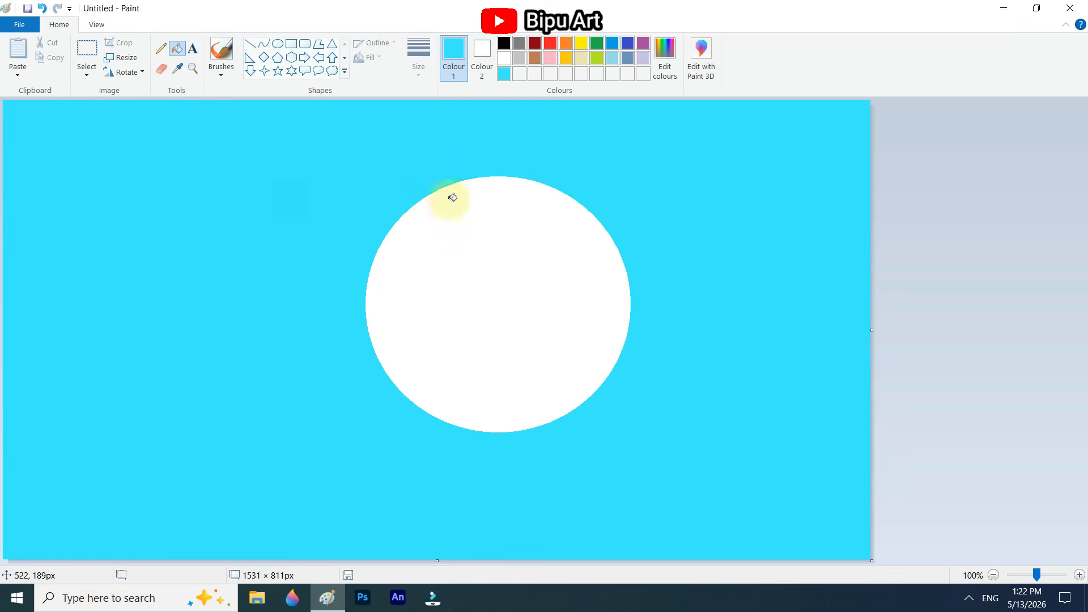
Step: With a light blue (RGB 63, 192, 254), draw a circle about 614 × 578 px around the white circle and fill the area outside it
left_click(667, 62)
left_click(406, 393)
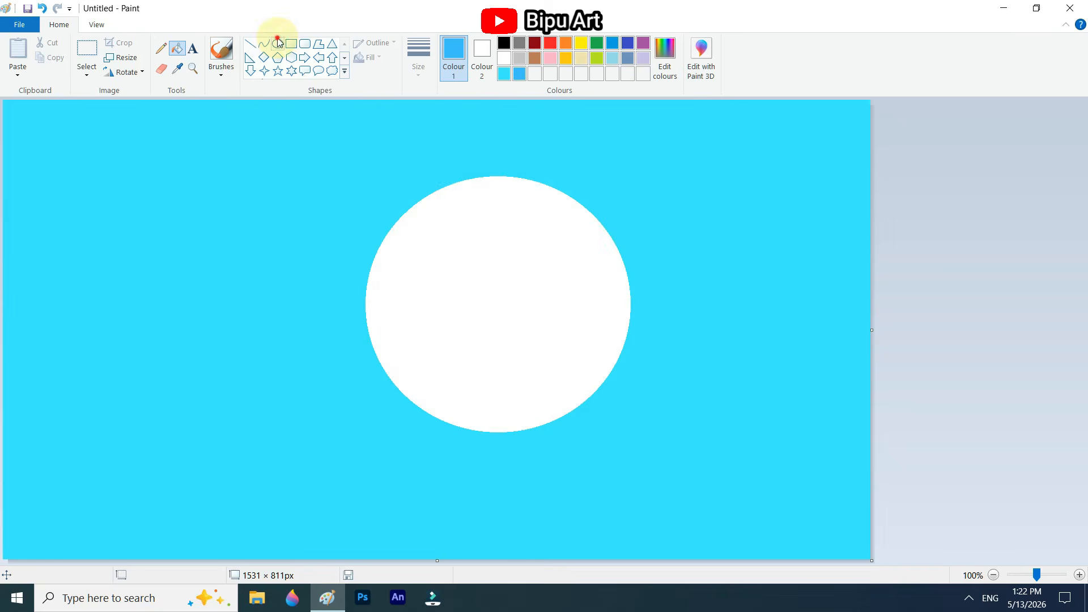
left_click(278, 44)
left_click_drag(340, 151, 686, 477)
left_click_drag(646, 444, 625, 440)
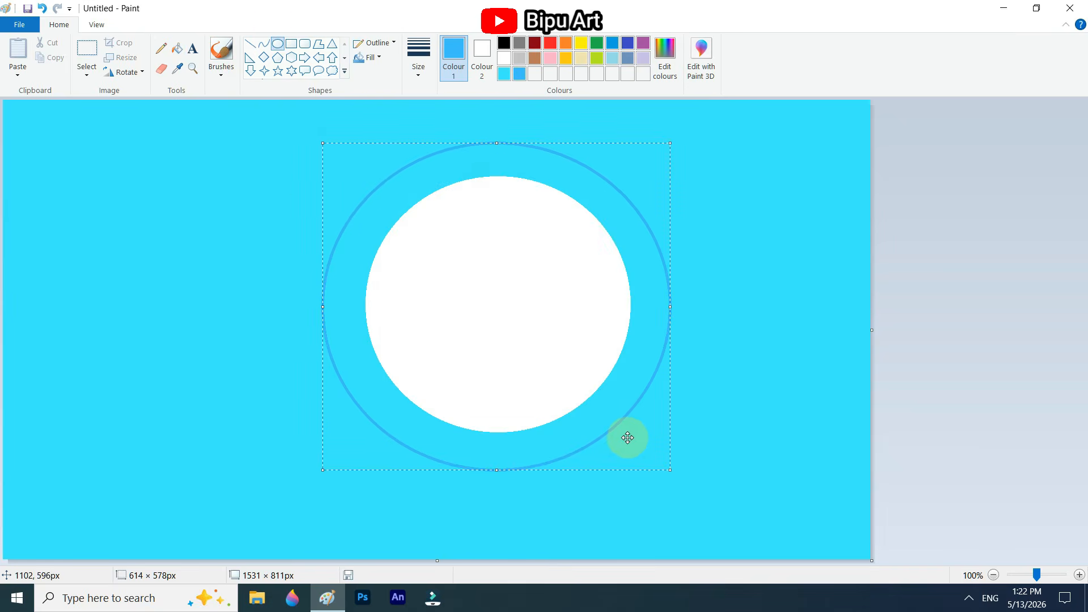
left_click(177, 49)
left_click(203, 216)
Step: With a more saturated bright blue, draw a circle about 731 × 684 px around the existing rings and fill the area outside it
left_click(669, 57)
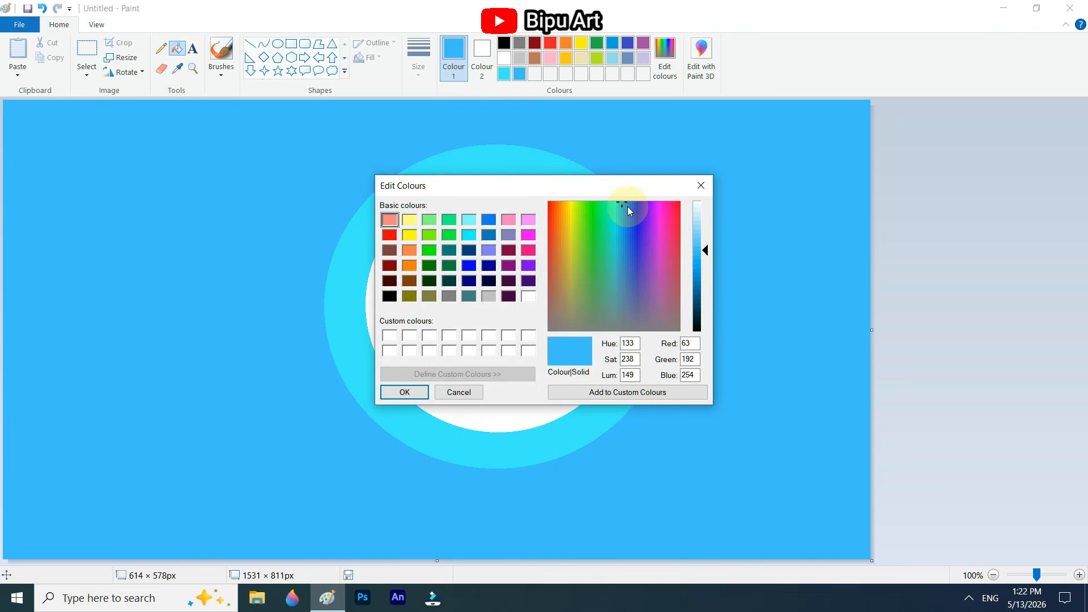
left_click(702, 264)
left_click(404, 392)
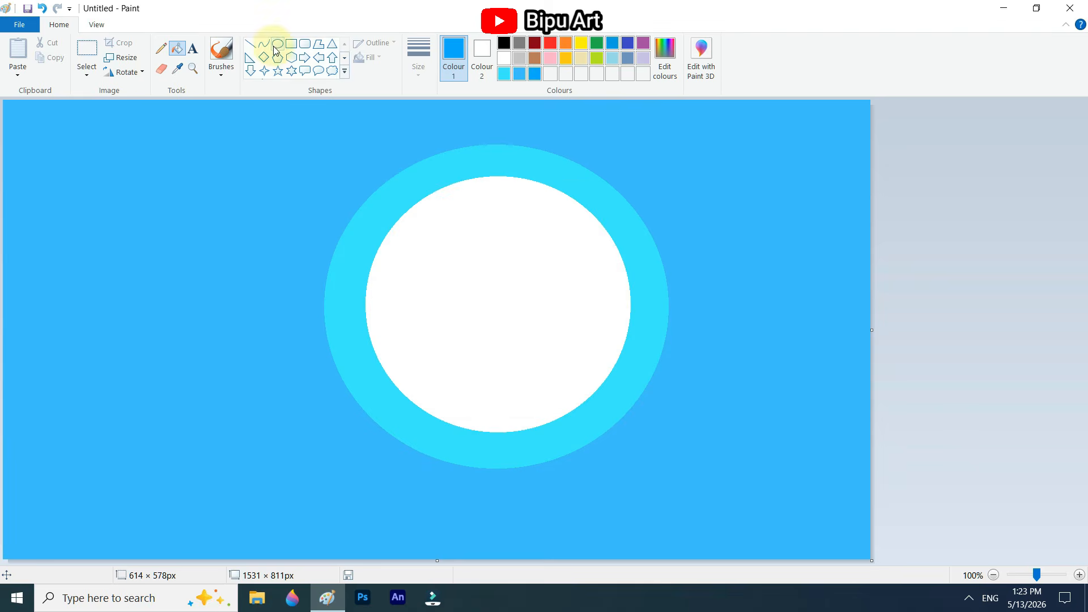
left_click(276, 50)
mouse_move(323, 144)
left_mouse_down()
mouse_move(668, 444)
mouse_move(736, 532)
left_mouse_up()
mouse_move(684, 489)
left_mouse_down()
mouse_move(649, 475)
mouse_move(651, 459)
left_mouse_up()
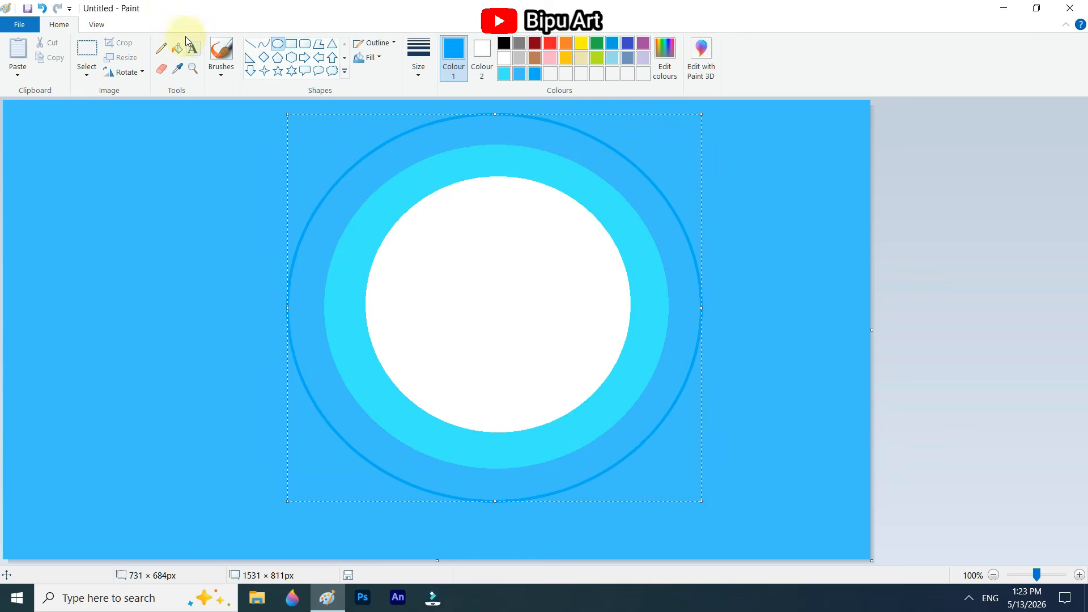
left_click(177, 48)
left_click(369, 211)
Step: Pick a medium blue (RGB 1, 129, 190) and draw a circle about 885 × 842 px around the existing rings
left_click(665, 57)
left_click(405, 392)
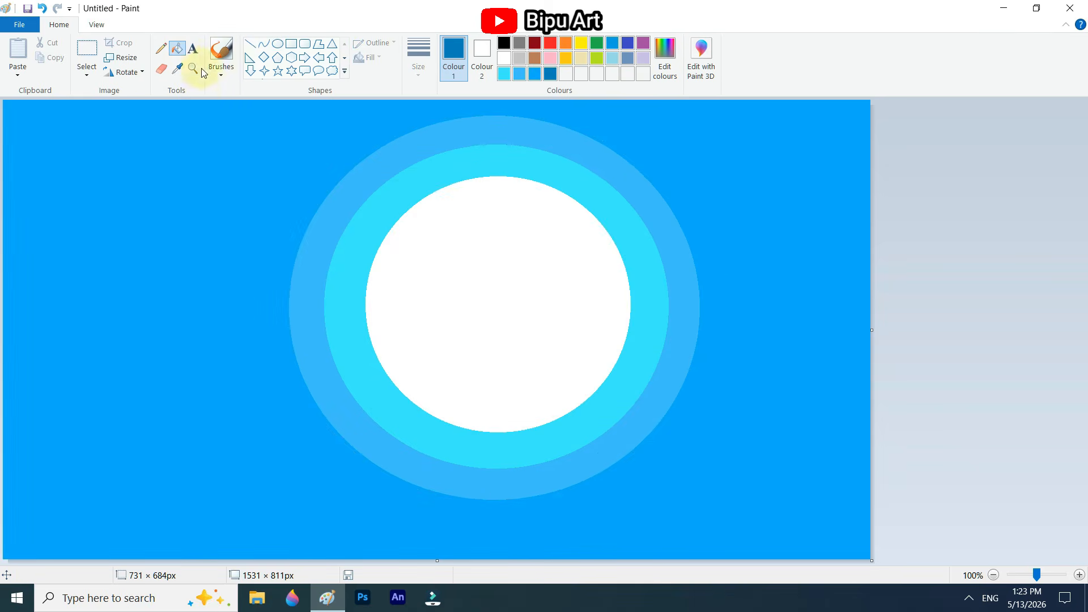
left_click(281, 46)
mouse_move(253, 128)
left_mouse_down()
mouse_move(668, 496)
mouse_move(714, 567)
left_mouse_up()
mouse_move(619, 495)
left_mouse_down()
mouse_move(624, 443)
mouse_move(629, 457)
left_mouse_up()
left_click_drag(725, 530, 739, 546)
left_click_drag(680, 492, 673, 483)
left_click_drag(732, 537, 757, 558)
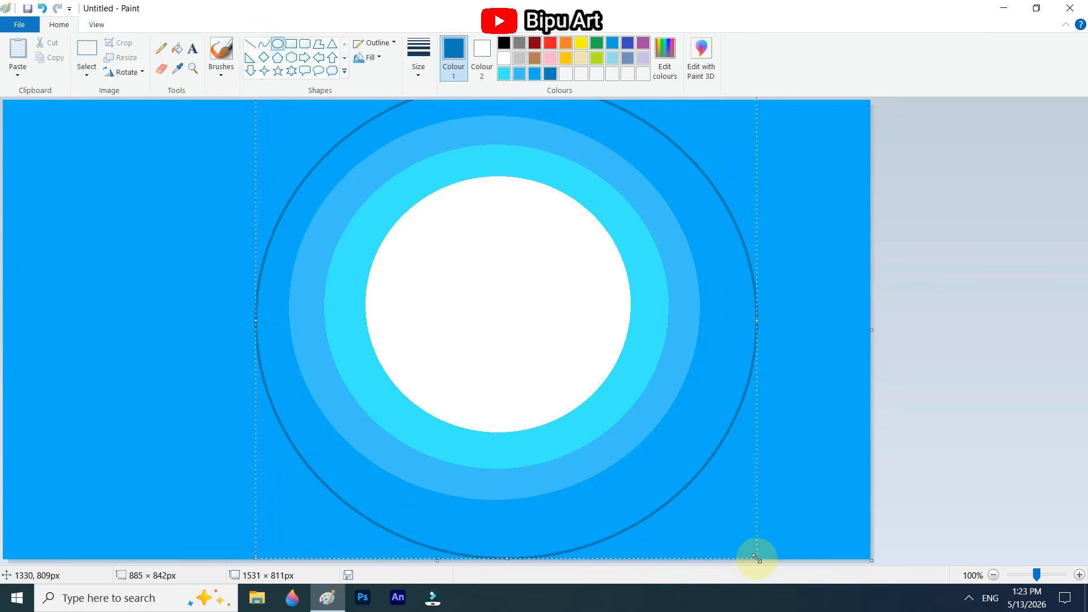
Step: Centre the medium-blue outline on the rings at about 885 × 831 px and fill the area outside it with the same blue
left_click_drag(681, 498, 674, 490)
left_click_drag(504, 555, 504, 549)
left_click_drag(531, 441, 527, 446)
left_click(180, 46)
left_click(747, 174)
Step: Pick a dark blue (RGB 1, 86, 126) and draw a large circle outline over the existing rings
left_click(665, 57)
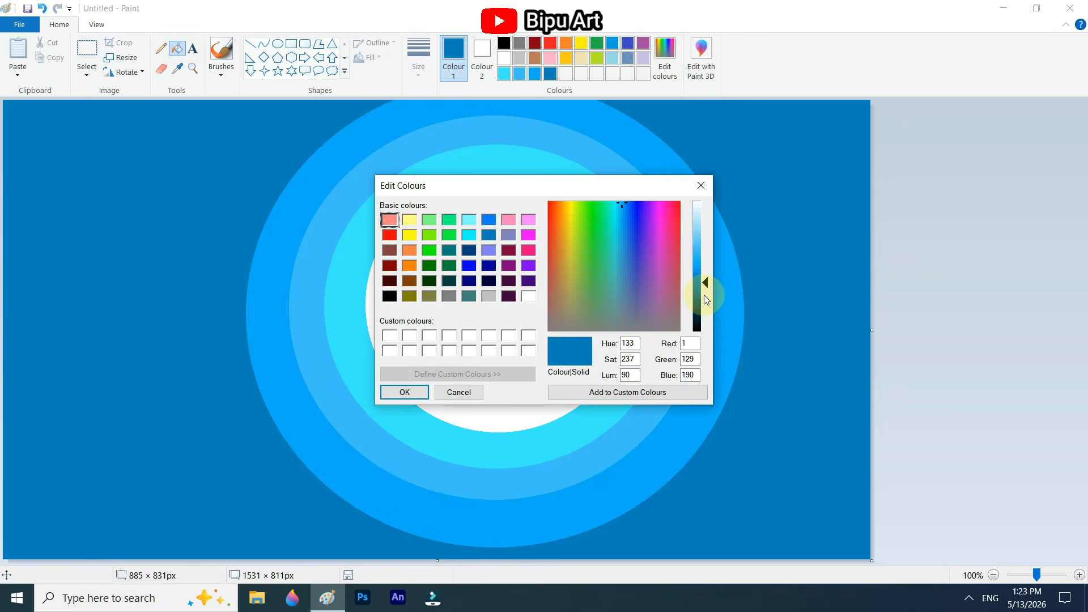
left_click(412, 392)
left_click(278, 44)
mouse_move(146, 116)
left_mouse_down()
mouse_move(474, 440)
mouse_move(583, 566)
left_mouse_up()
left_click_drag(522, 506, 527, 375)
mouse_move(590, 435)
left_mouse_down()
mouse_move(656, 513)
mouse_move(763, 584)
left_mouse_up()
Step: Centre the dark-blue outline on the rings at about 1057 × 971 px and fill the areas outside it with the same colour
left_click_drag(573, 421, 593, 330)
left_click_drag(474, 493, 471, 471)
left_click_drag(491, 294, 450, 237)
left_click_drag(460, 480, 461, 455)
left_click_drag(468, 295, 504, 432)
left_click_drag(188, 316, 196, 317)
left_click_drag(797, 312, 792, 313)
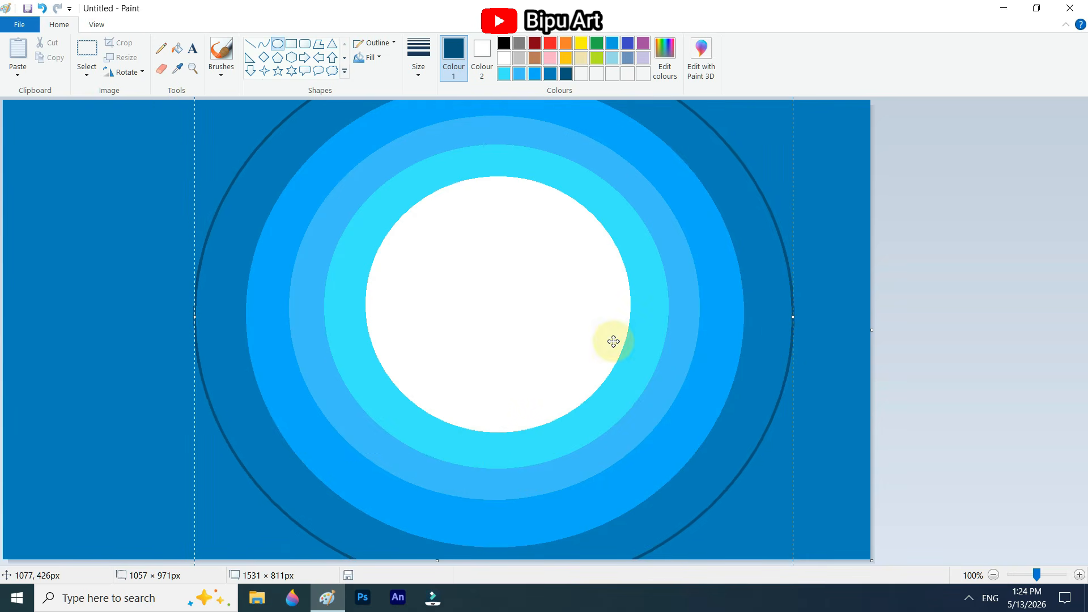
left_click(177, 49)
left_click(163, 138)
left_click(819, 166)
Step: Pick a darker navy blue (RGB 1, 54, 80) and draw a circle outline about 1203 × 1183 px, extending beyond the canvas
left_click(665, 57)
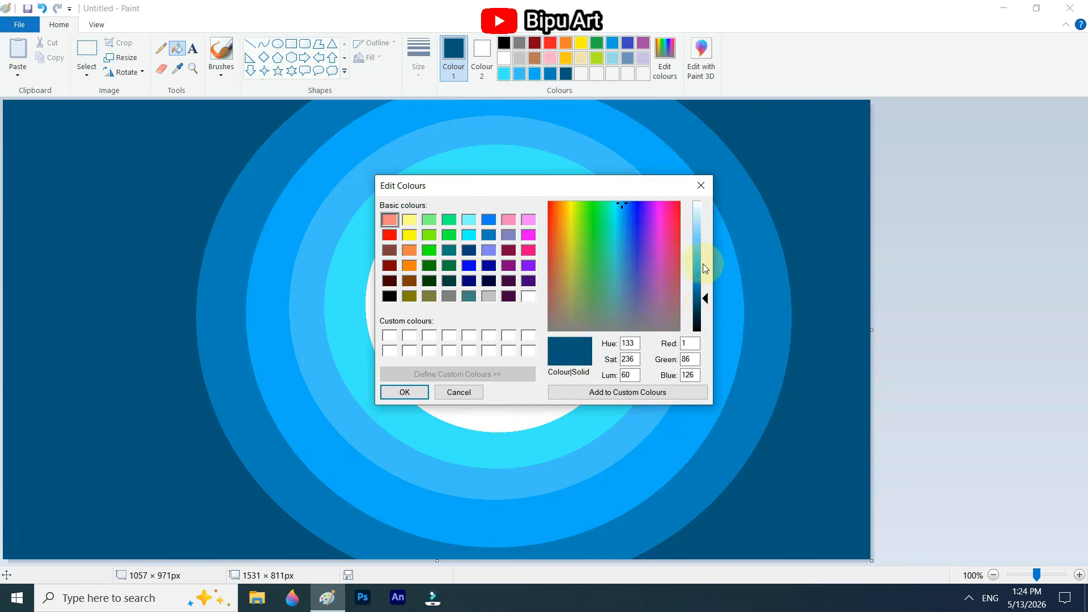
left_click(407, 391)
left_click(277, 44)
mouse_move(189, 126)
left_mouse_down()
mouse_move(481, 360)
mouse_move(640, 544)
left_mouse_up()
left_click_drag(572, 475, 414, 222)
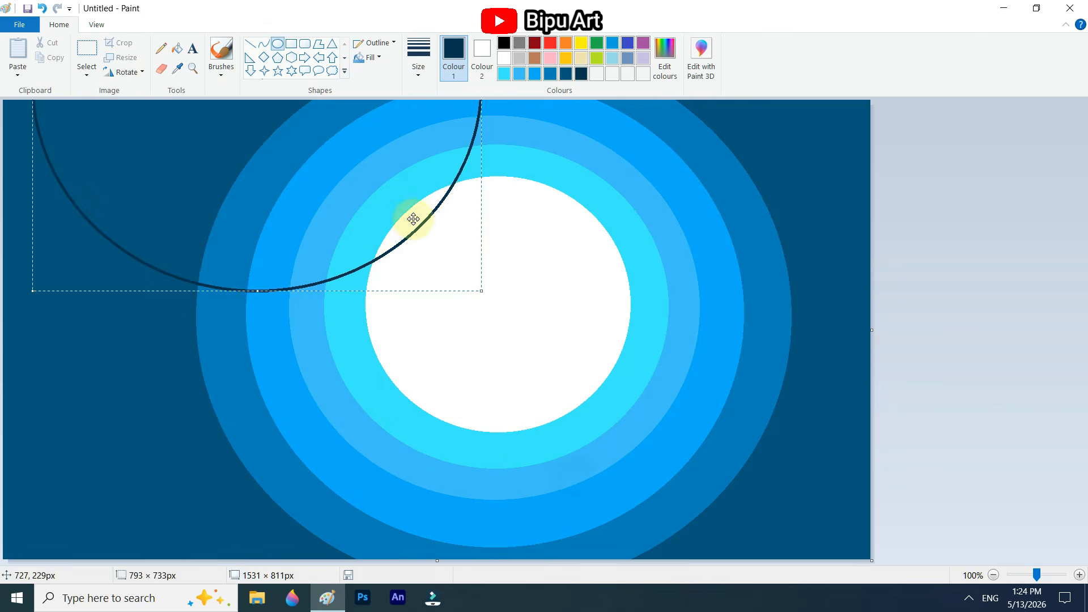
mouse_move(481, 290)
left_mouse_down()
mouse_move(729, 552)
mouse_move(777, 563)
left_mouse_up()
left_click_drag(660, 439, 566, 370)
left_click_drag(683, 495, 623, 465)
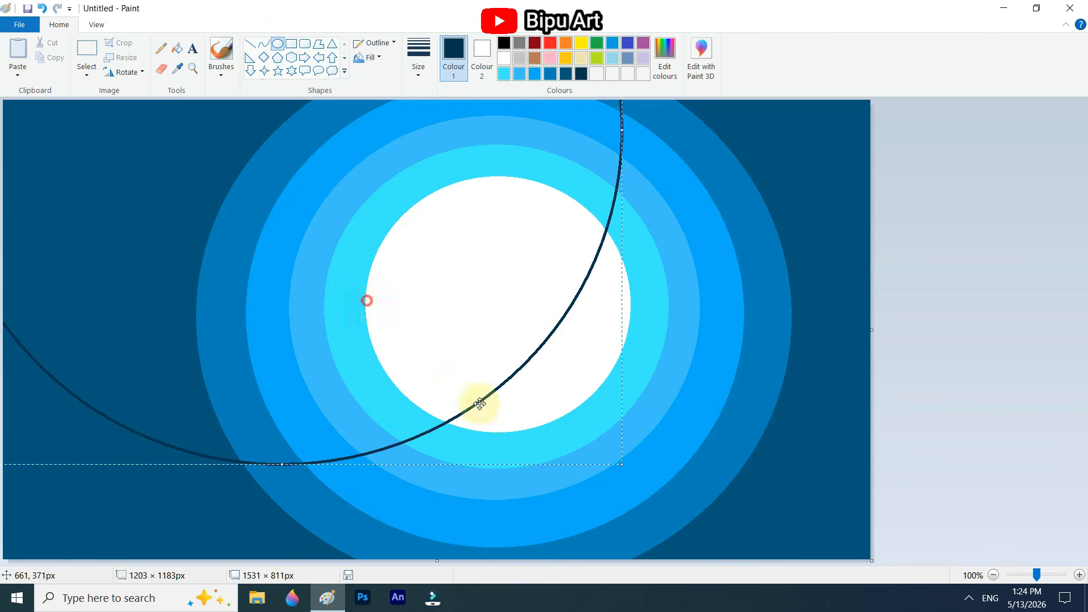
Step: Centre the navy outline on the rings, widen it to about 1245 px, and fill the areas on both sides with navy
left_click_drag(367, 300, 582, 486)
left_click_drag(156, 317, 138, 318)
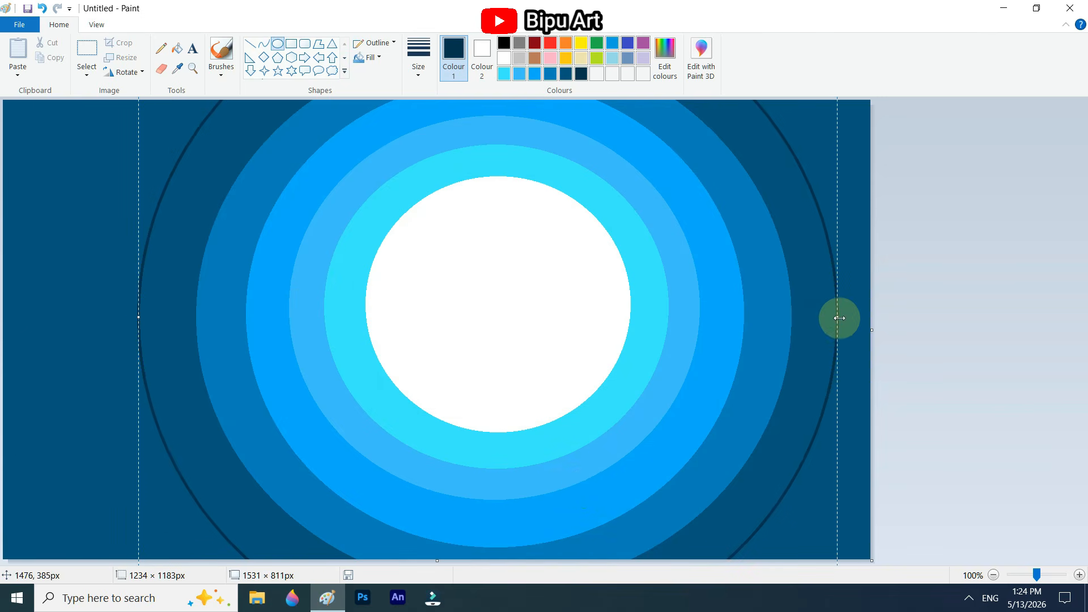
left_click_drag(838, 317, 844, 317)
left_click(178, 50)
left_click(68, 170)
left_click(848, 170)
Step: Pick a near-black blue and draw a circle outline about 1548 × 1342 px, larger than the existing rings
left_click(665, 56)
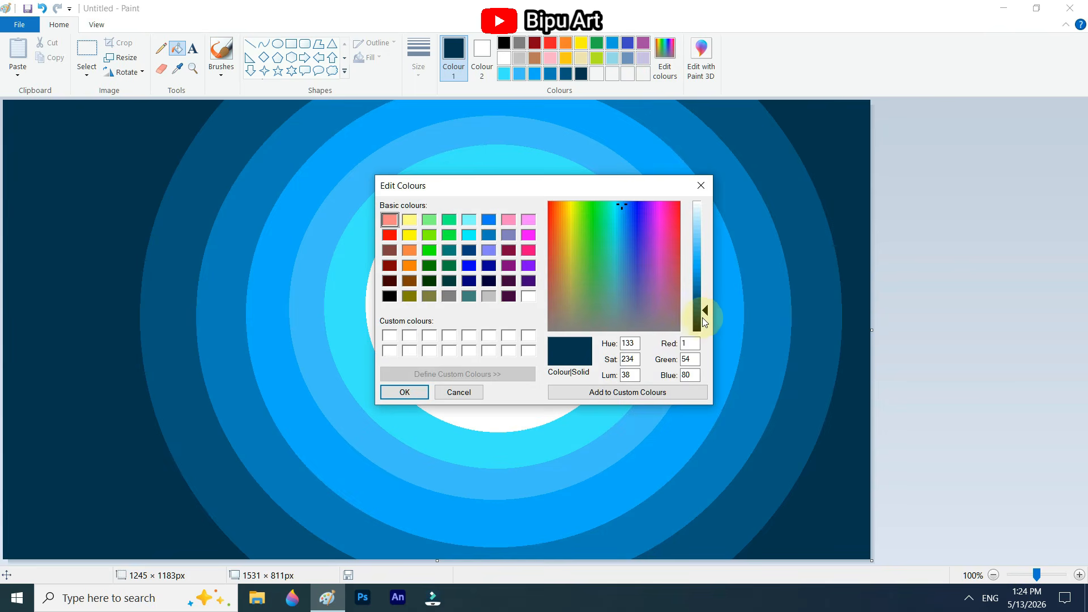
left_click(404, 392)
left_click_drag(123, 130, 567, 557)
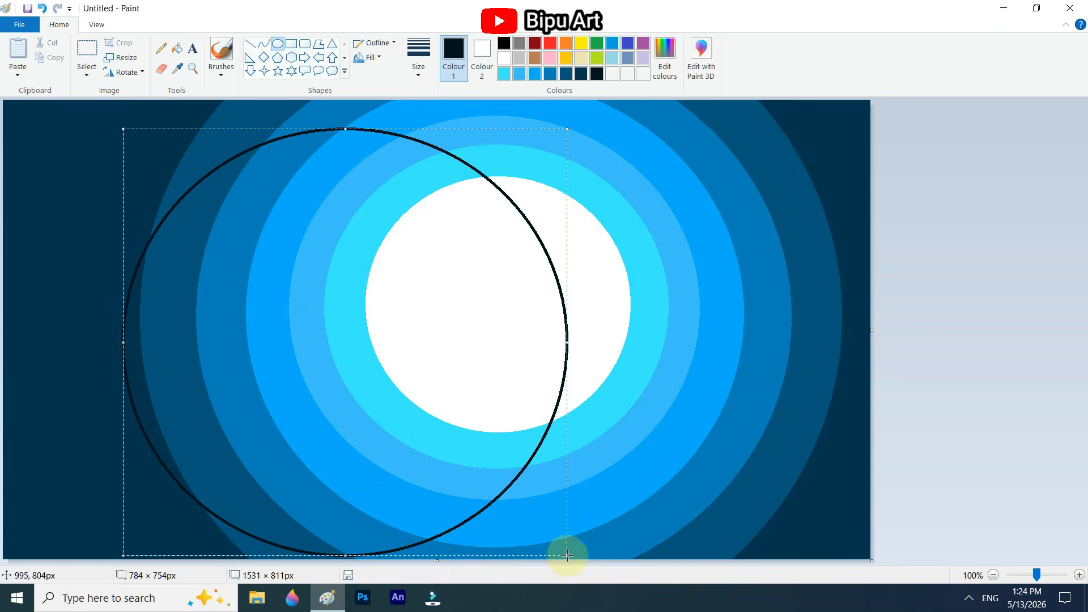
left_click_drag(448, 432, 306, 129)
left_click_drag(427, 255, 771, 516)
mouse_move(611, 282)
left_mouse_down()
mouse_move(709, 434)
mouse_move(511, 249)
left_mouse_up()
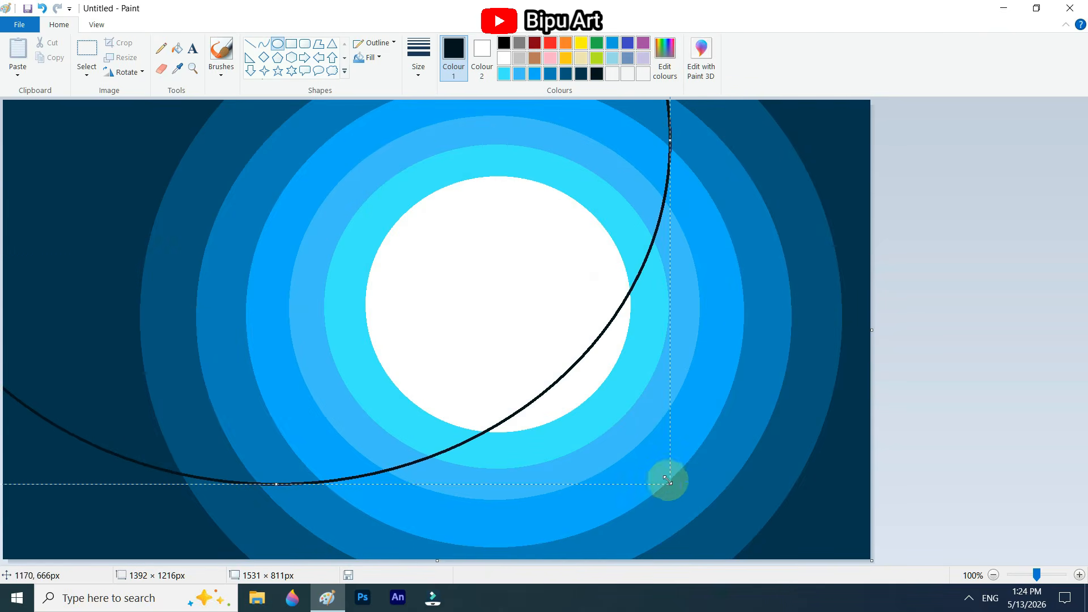
left_click_drag(670, 482, 757, 553)
Step: Centre the near-black outline on the rings at about 1503 px wide and fill the canvas corners outside it with near-black blue
left_click_drag(578, 359, 746, 512)
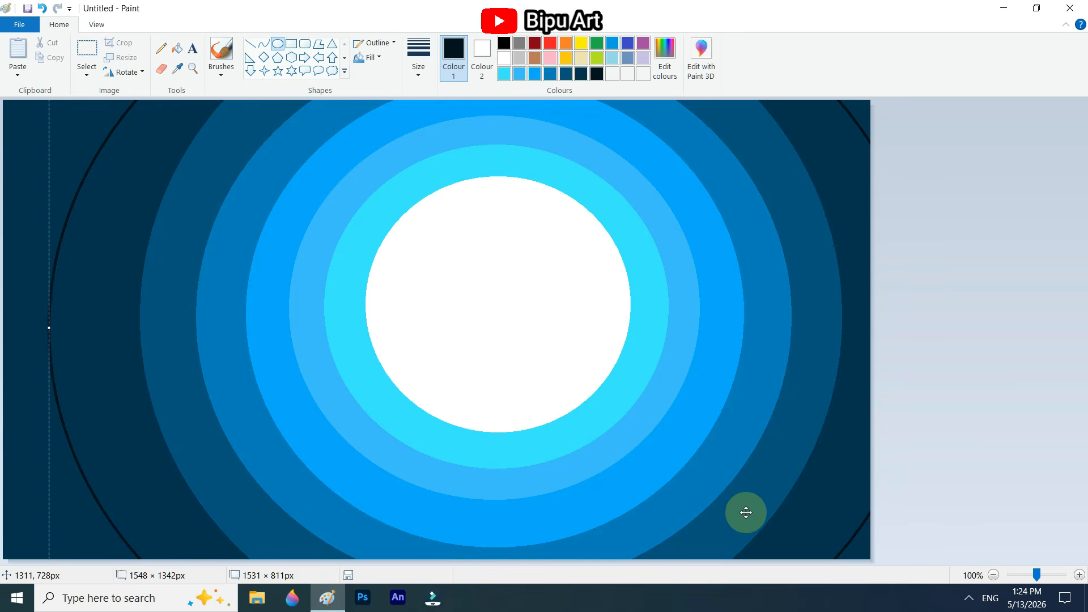
left_click_drag(50, 328, 74, 329)
left_click_drag(524, 396, 507, 395)
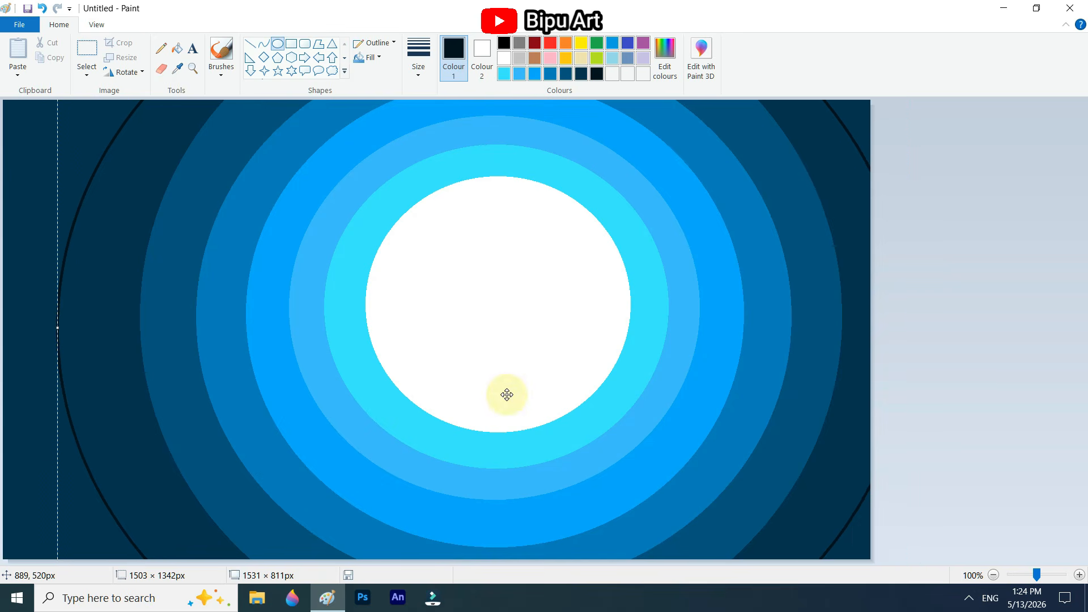
left_click(177, 50)
left_click(68, 130)
left_click(847, 107)
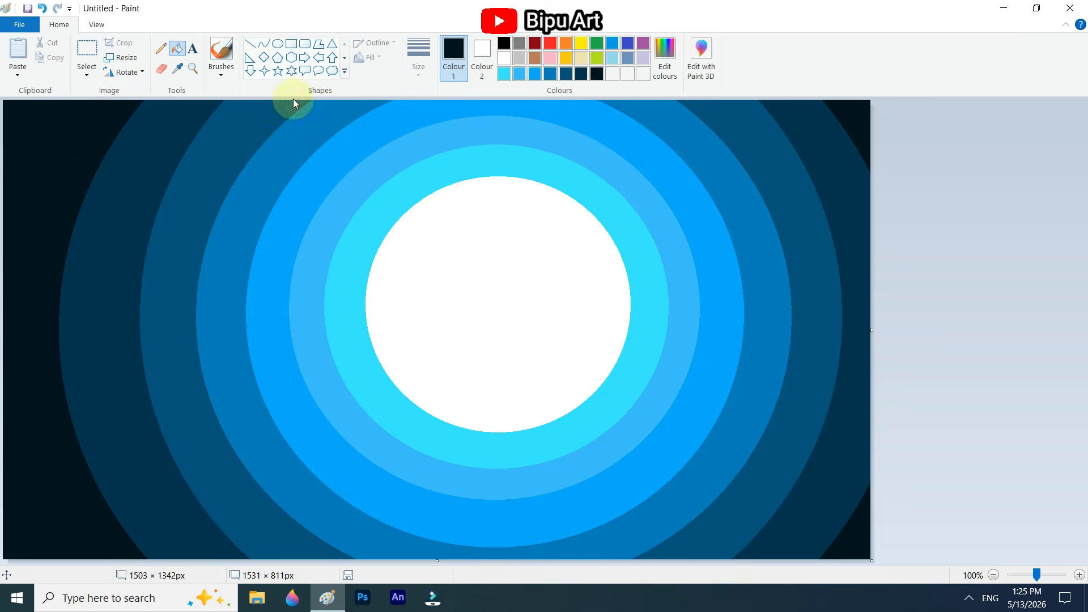
Step: Choose a textured brush, sample the cyan ring's colour, and paint around its outer edge to soften it into the light-blue ring
left_click(221, 70)
left_click(299, 127)
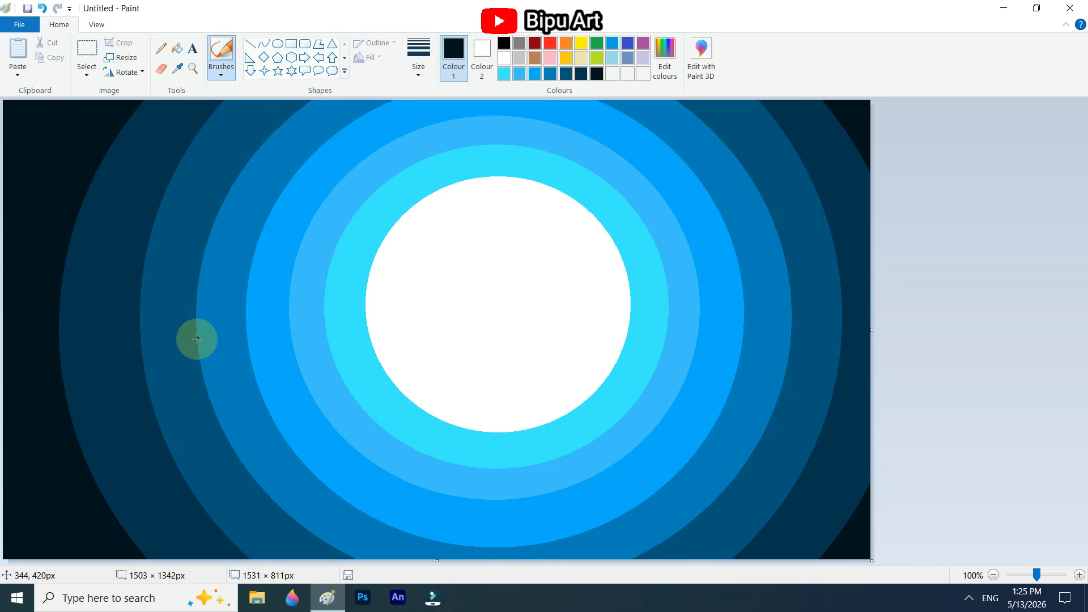
left_click(343, 283)
left_click(360, 252)
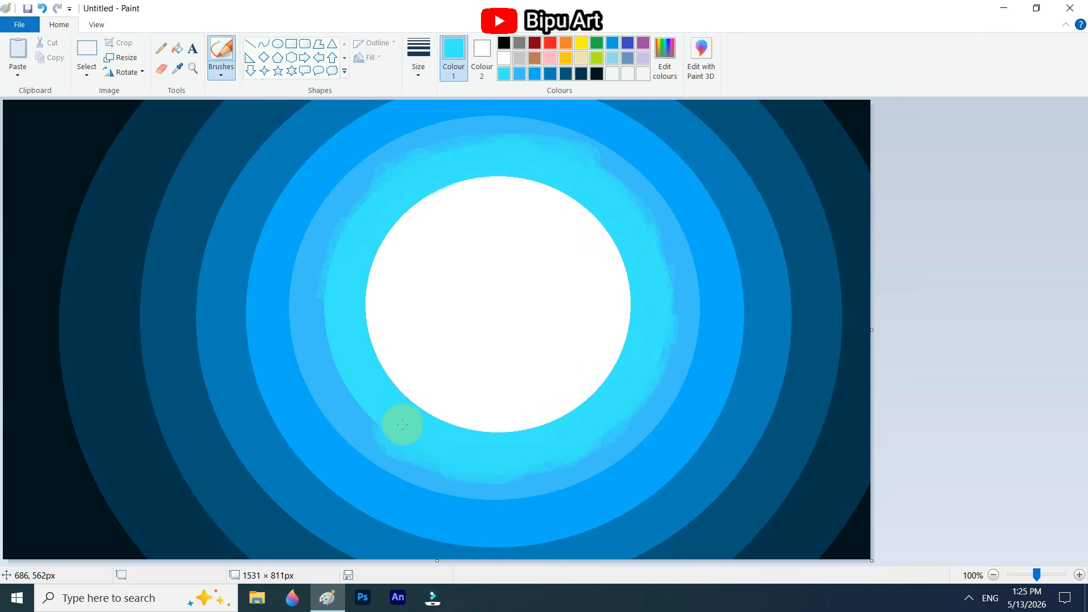
mouse_move(320, 304)
left_mouse_down()
mouse_move(329, 261)
mouse_move(383, 184)
left_mouse_up()
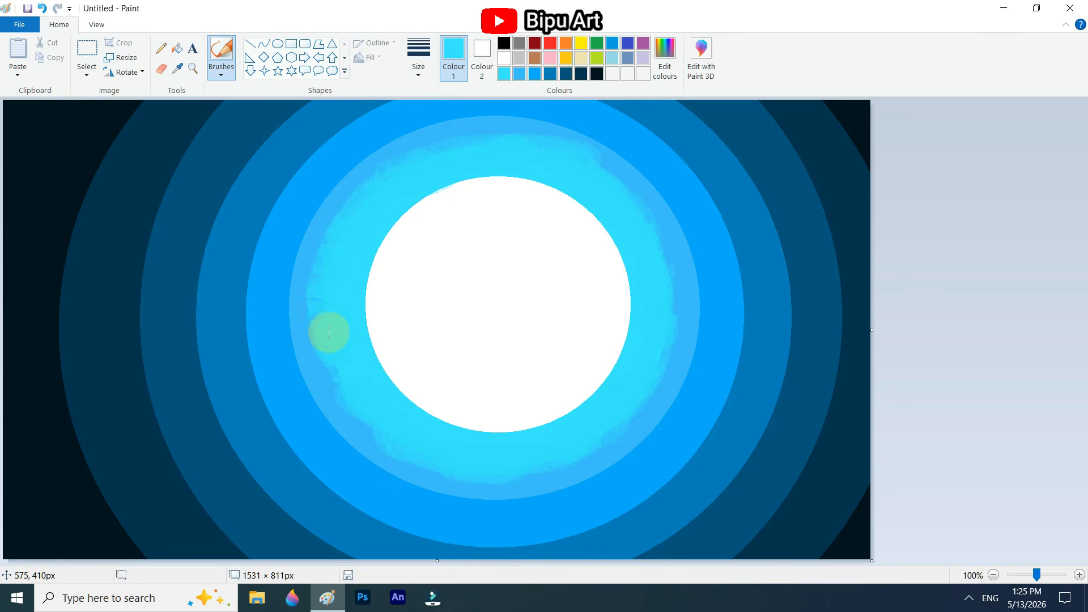
Step: Paint over the outer edges of the light-blue and bright-blue rings with their own sampled colours to roughen the borders
left_click(406, 129)
mouse_move(408, 129)
left_mouse_down()
mouse_move(602, 145)
mouse_move(656, 420)
mouse_move(576, 477)
mouse_move(332, 431)
mouse_move(359, 175)
mouse_move(300, 332)
left_mouse_up()
left_click(178, 69)
left_click(303, 177)
mouse_move(302, 177)
left_mouse_down()
mouse_move(406, 99)
mouse_move(241, 294)
mouse_move(347, 505)
mouse_move(536, 530)
left_mouse_up()
mouse_move(649, 108)
left_mouse_down()
mouse_move(719, 196)
mouse_move(730, 369)
mouse_move(593, 513)
mouse_move(532, 534)
left_mouse_up()
Step: Sample the medium blue and brush over that ring's outer edge on both sides of the canvas
left_click(178, 69)
left_click(250, 169)
mouse_move(250, 169)
left_mouse_down()
mouse_move(275, 137)
mouse_move(205, 256)
mouse_move(194, 312)
mouse_move(215, 407)
mouse_move(345, 549)
left_mouse_up()
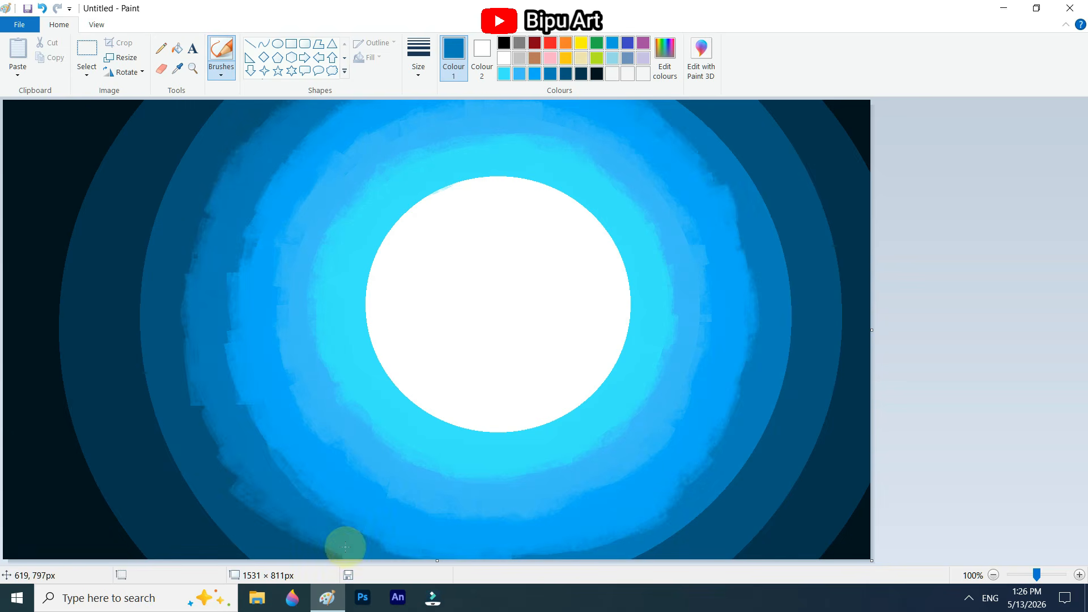
mouse_move(651, 105)
left_mouse_down()
mouse_move(722, 144)
mouse_move(768, 405)
mouse_move(596, 566)
left_mouse_up()
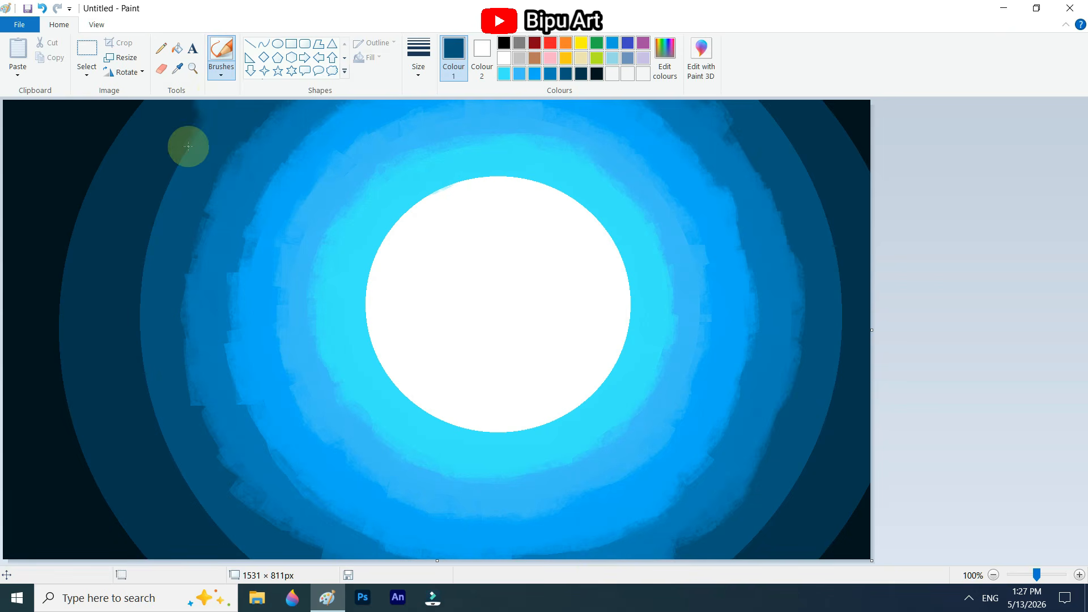
Step: Brush over the outer edges of the dark-blue and navy rings on both sides to break up their hard borders
mouse_move(188, 146)
left_mouse_down()
mouse_move(154, 407)
mouse_move(145, 387)
mouse_move(195, 107)
left_mouse_up()
mouse_move(751, 110)
left_mouse_down()
mouse_move(776, 168)
mouse_move(745, 542)
left_mouse_up()
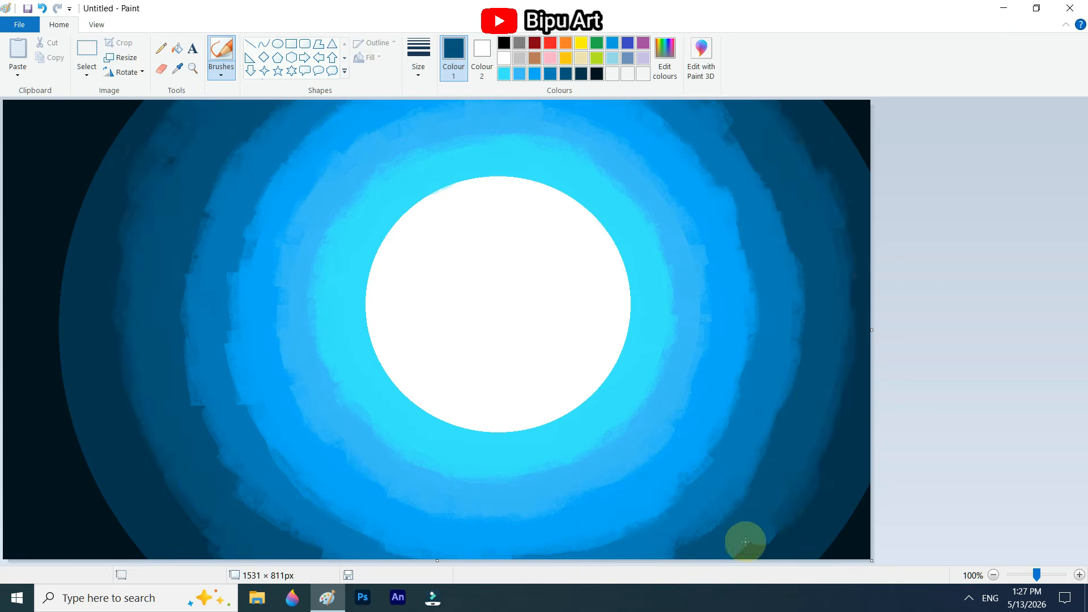
mouse_move(129, 127)
left_mouse_down()
mouse_move(64, 333)
mouse_move(69, 413)
mouse_move(75, 150)
left_mouse_up()
mouse_move(845, 116)
left_mouse_down()
mouse_move(871, 273)
mouse_move(843, 533)
left_mouse_up()
Step: Sample a shade between cyan and light blue and brush it around the border between those two rings
left_click(177, 69)
left_click(316, 265)
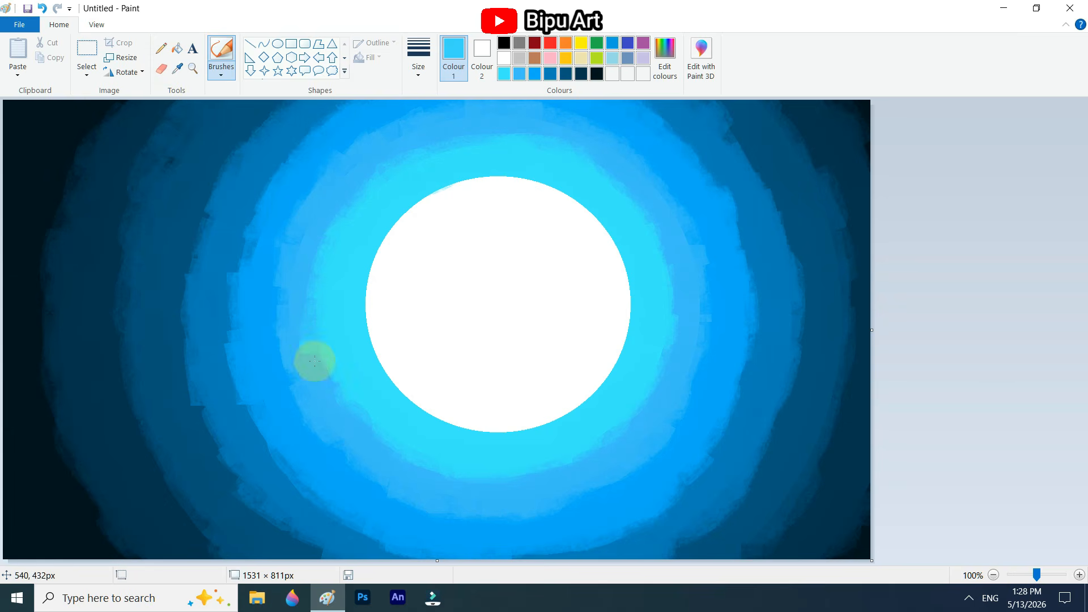
mouse_move(314, 361)
left_mouse_down()
mouse_move(447, 470)
mouse_move(510, 127)
mouse_move(659, 375)
left_mouse_up()
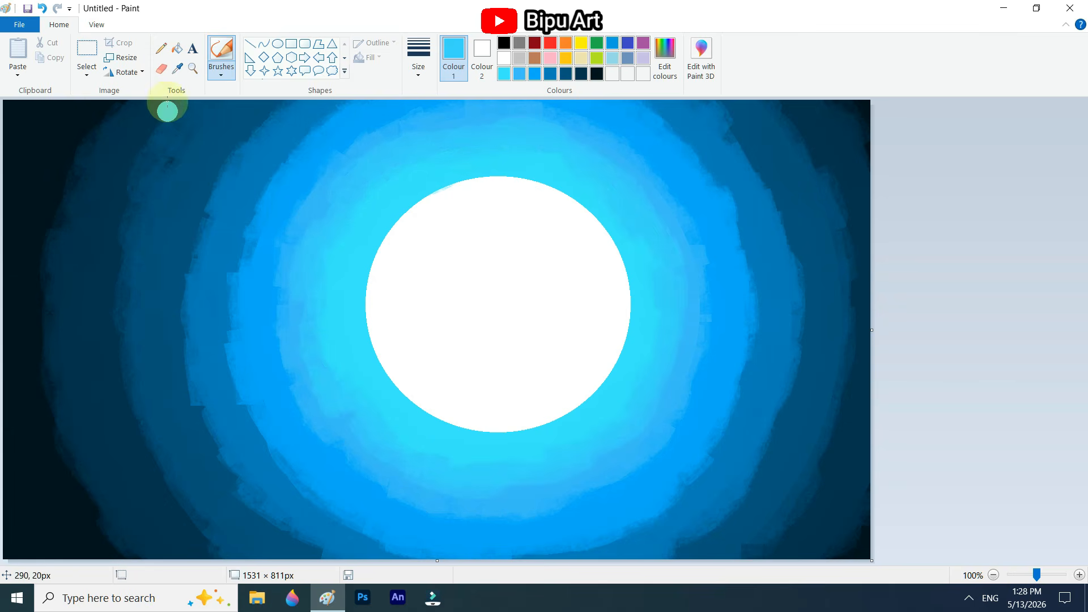
Step: Sample a shade between bright and medium blue and brush it around the border between those two rings
left_click(177, 68)
left_click(234, 297)
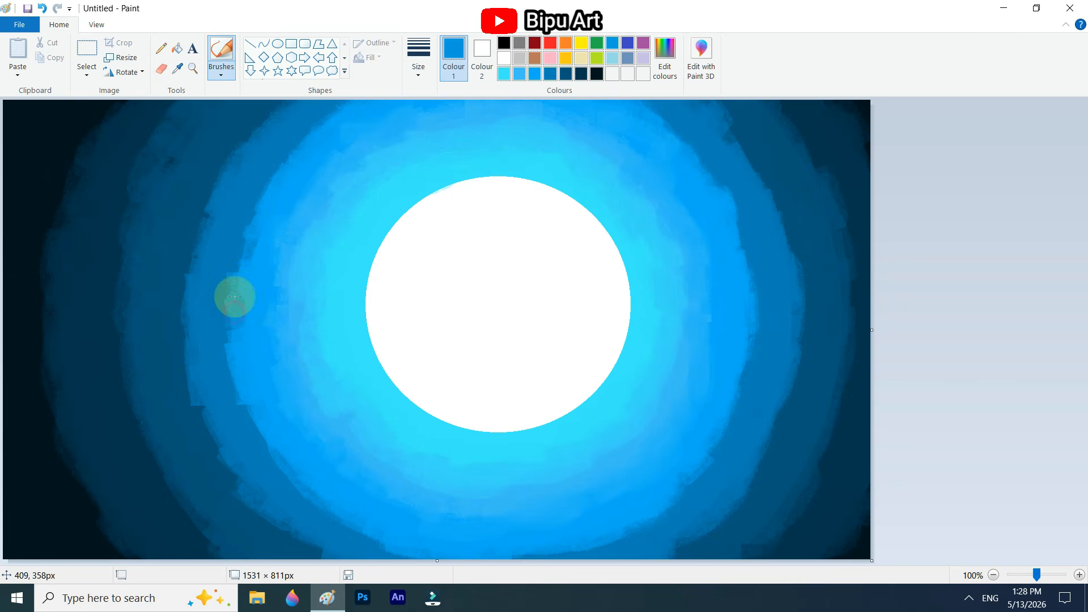
mouse_move(234, 296)
left_mouse_down()
mouse_move(287, 457)
mouse_move(652, 117)
mouse_move(719, 445)
mouse_move(511, 547)
left_mouse_up()
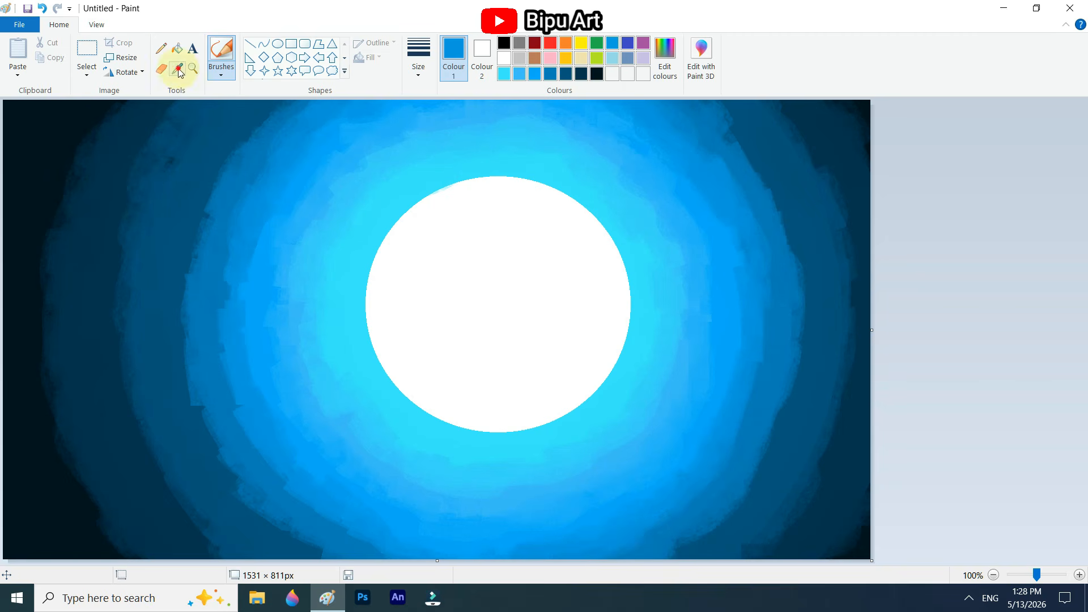
Step: Sample intermediate blues from the medium-blue ring's left side and brush over its border with the dark-blue ring
left_click(178, 70)
left_click(292, 486)
left_click(177, 69)
left_click(199, 245)
mouse_move(265, 133)
left_mouse_down()
mouse_move(245, 144)
mouse_move(179, 361)
left_mouse_up()
Step: Sample progressively darker blues and blend the medium-to-dark blue transition down both sides of the canvas
left_click(178, 69)
left_click(212, 207)
left_click_drag(216, 193, 188, 399)
mouse_move(724, 120)
left_mouse_down()
mouse_move(787, 257)
mouse_move(720, 525)
left_mouse_up()
left_click(177, 69)
left_click(225, 141)
left_click_drag(211, 176, 173, 386)
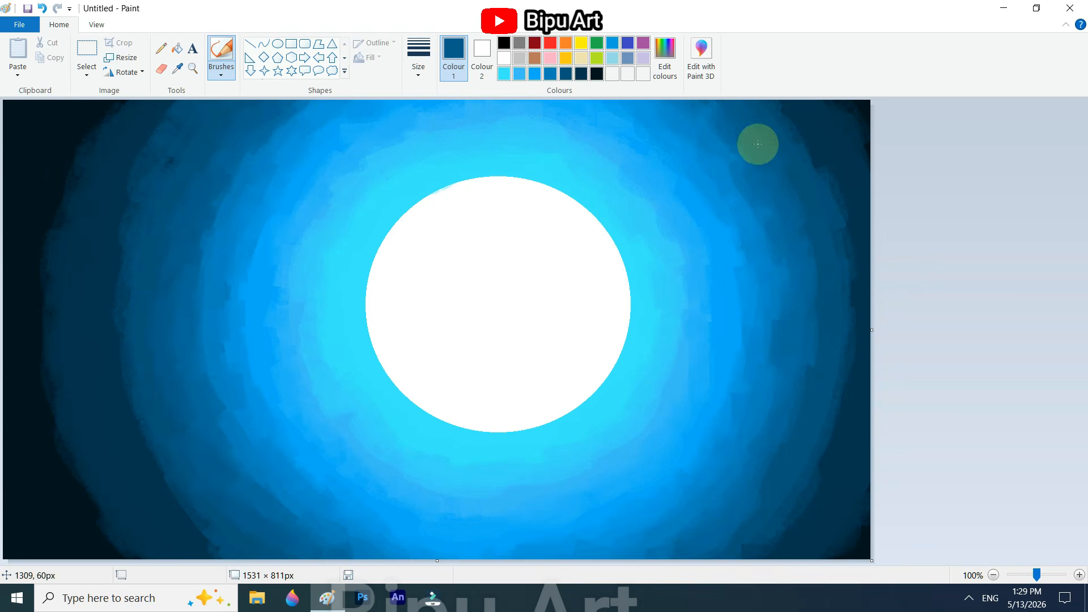
Step: Sample dark blues from the left rings and brush over the border between the dark-blue and navy rings
left_click(178, 69)
left_click(129, 212)
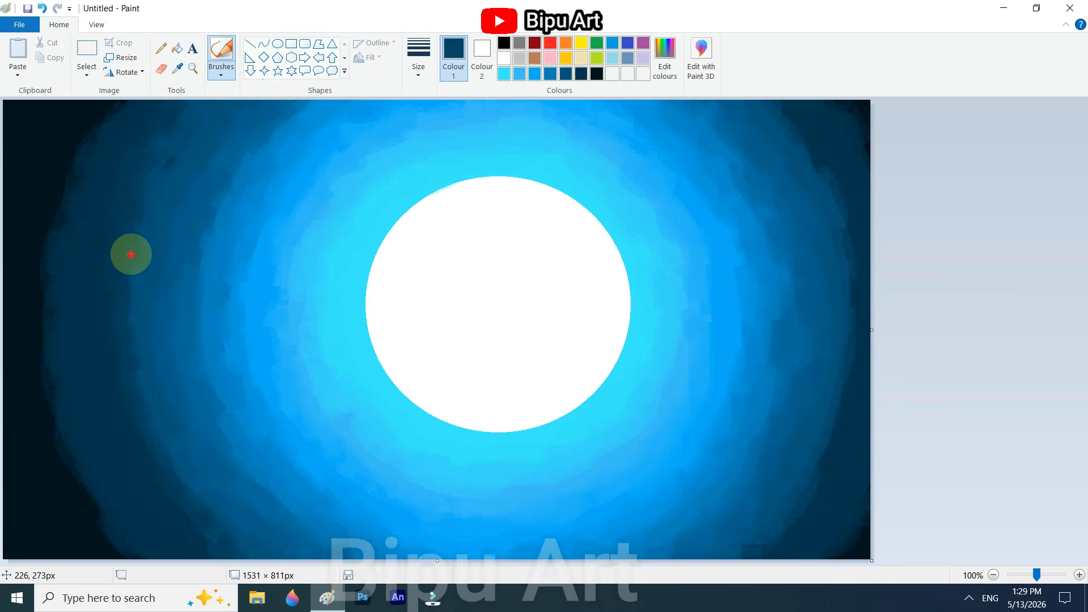
left_click(177, 70)
left_click(121, 433)
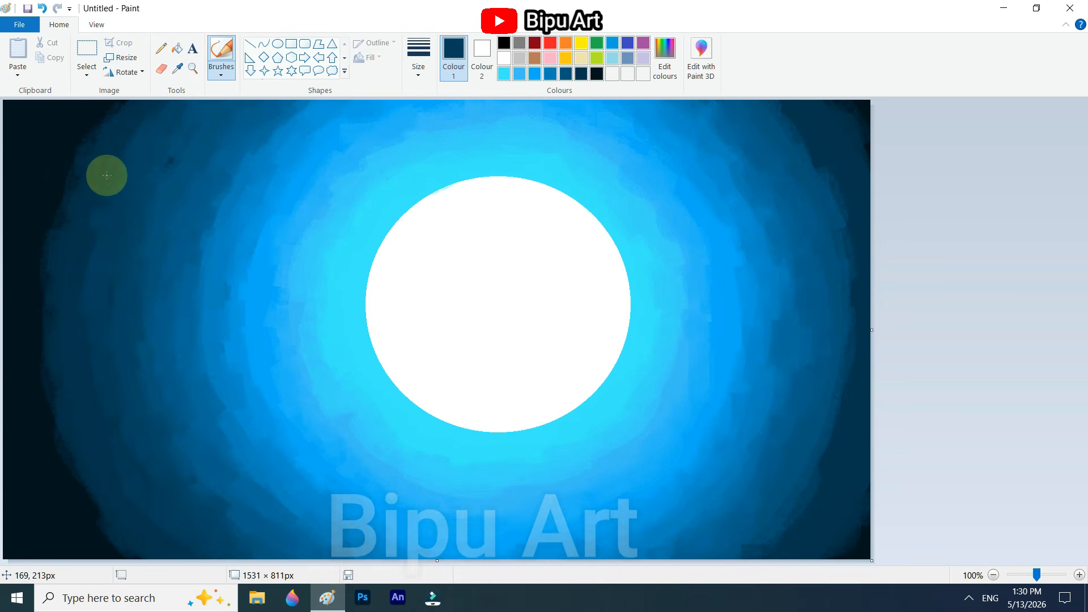
left_click(183, 70)
mouse_move(817, 471)
left_mouse_down()
mouse_move(831, 413)
mouse_move(761, 118)
left_mouse_up()
Step: Sample a dark blue near the canvas's upper-right corner and blend it down the right side of the outer rings
left_click(177, 70)
left_click(773, 121)
mouse_move(814, 181)
left_mouse_down()
mouse_move(872, 406)
mouse_move(804, 498)
left_mouse_up()
Step: Sample a near-black blue from the upper-left area and brush it along the outermost ring edges on both sides
left_click(178, 70)
left_click(96, 125)
mouse_move(103, 120)
left_mouse_down()
mouse_move(30, 276)
mouse_move(82, 479)
mouse_move(112, 151)
mouse_move(87, 291)
left_mouse_up()
mouse_move(816, 148)
left_mouse_down()
mouse_move(787, 115)
mouse_move(836, 510)
left_mouse_up()
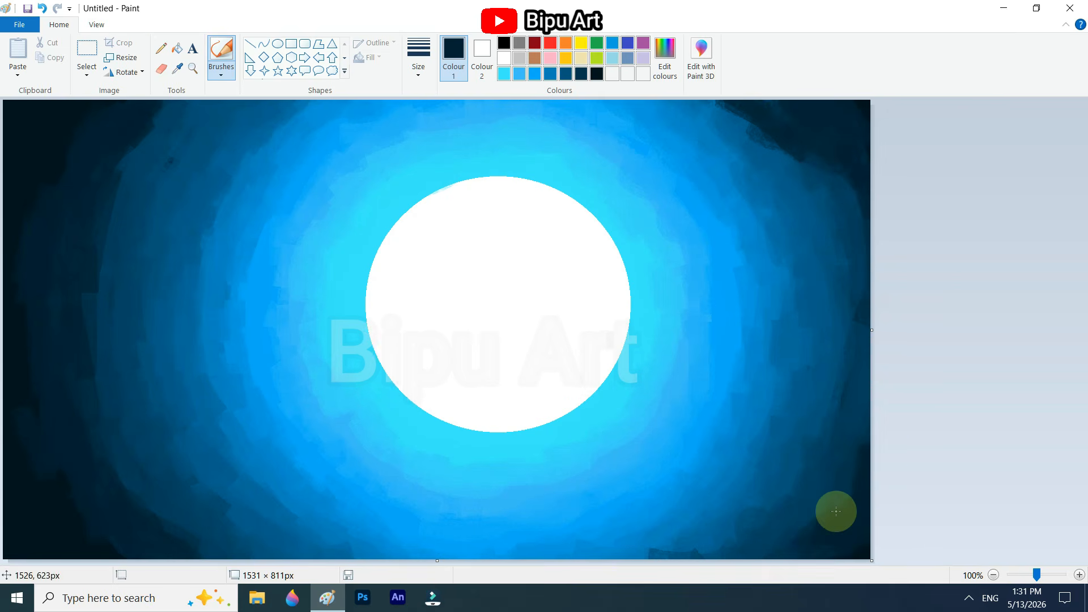
Step: Sample near-black blues near the canvas's left edge and brush them up and down the outermost left rings
left_click(177, 69)
left_click(40, 179)
mouse_move(40, 180)
left_mouse_down()
mouse_move(9, 402)
mouse_move(106, 548)
left_mouse_up()
left_click(172, 70)
left_click(44, 387)
mouse_move(44, 387)
left_mouse_down()
mouse_move(57, 389)
mouse_move(85, 142)
left_mouse_up()
Step: Sample a dark navy from the left rings and brush it down the left side and along the upper-right outer rings
left_click(177, 69)
left_click(113, 182)
mouse_move(114, 182)
left_mouse_down()
mouse_move(74, 396)
mouse_move(197, 540)
left_mouse_up()
mouse_move(728, 108)
left_mouse_down()
mouse_move(747, 115)
mouse_move(859, 278)
left_mouse_up()
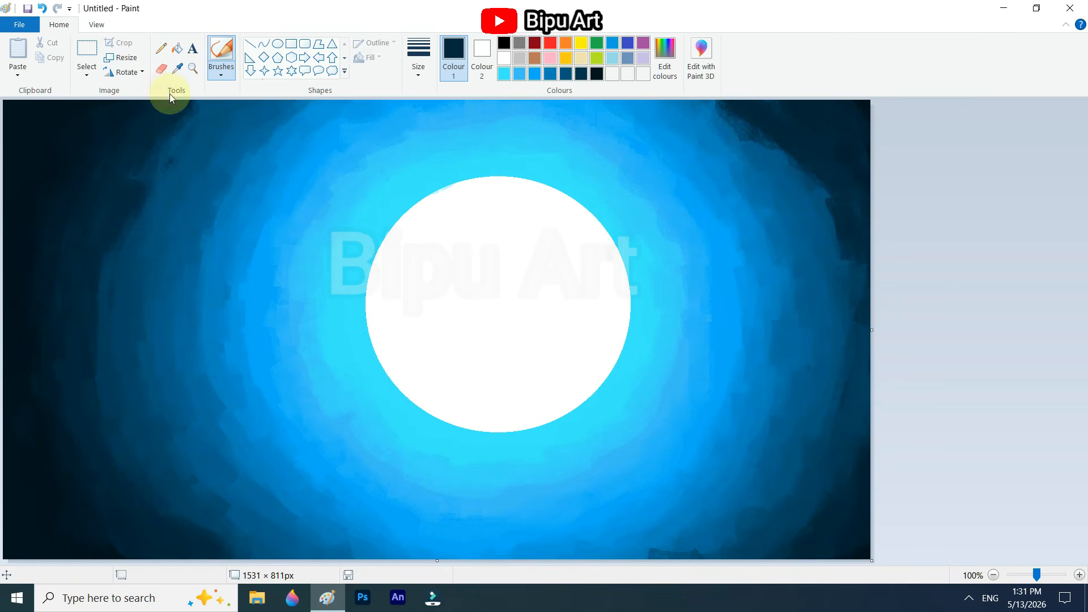
Step: Resample the dark blue in the left rings and blend the navy-to-dark-blue transition from the upper left down to the bottom edge
left_click(178, 69)
left_click(147, 191)
mouse_move(148, 192)
left_mouse_down()
mouse_move(84, 331)
mouse_move(191, 535)
mouse_move(168, 233)
mouse_move(209, 534)
left_mouse_up()
left_click(177, 70)
left_click(148, 191)
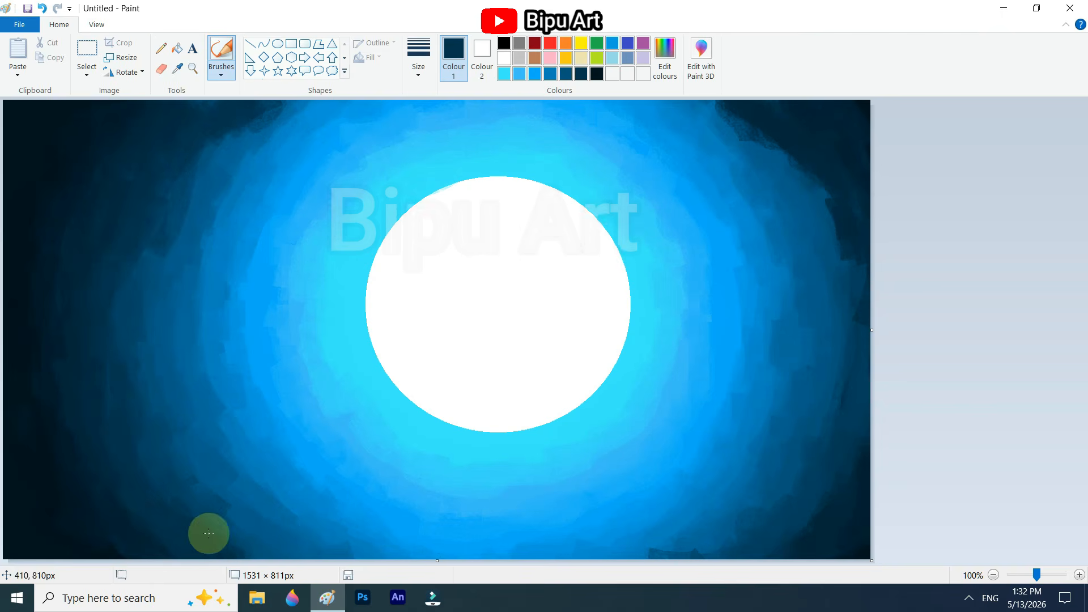
mouse_move(198, 199)
left_mouse_down()
mouse_move(284, 108)
mouse_move(156, 240)
left_mouse_up()
Step: Sample medium-dark blues from the upper-left rings and brush them down the left side to the canvas's bottom edge
left_click(178, 69)
left_click(244, 139)
left_click(177, 69)
left_click(178, 207)
mouse_move(189, 172)
left_mouse_down()
mouse_move(170, 151)
mouse_move(241, 542)
left_mouse_up()
Step: Sample medium blues above and left of the moon and blend the ring borders in the upper-left area
left_click(178, 69)
left_click(259, 142)
left_click_drag(300, 114, 233, 163)
left_click(178, 69)
left_click(284, 114)
left_click_drag(275, 115, 236, 162)
Step: Sample brighter blues above and left of the moon and blend them into the neighbouring rings, including the lower-right area
left_click(177, 69)
left_click(303, 151)
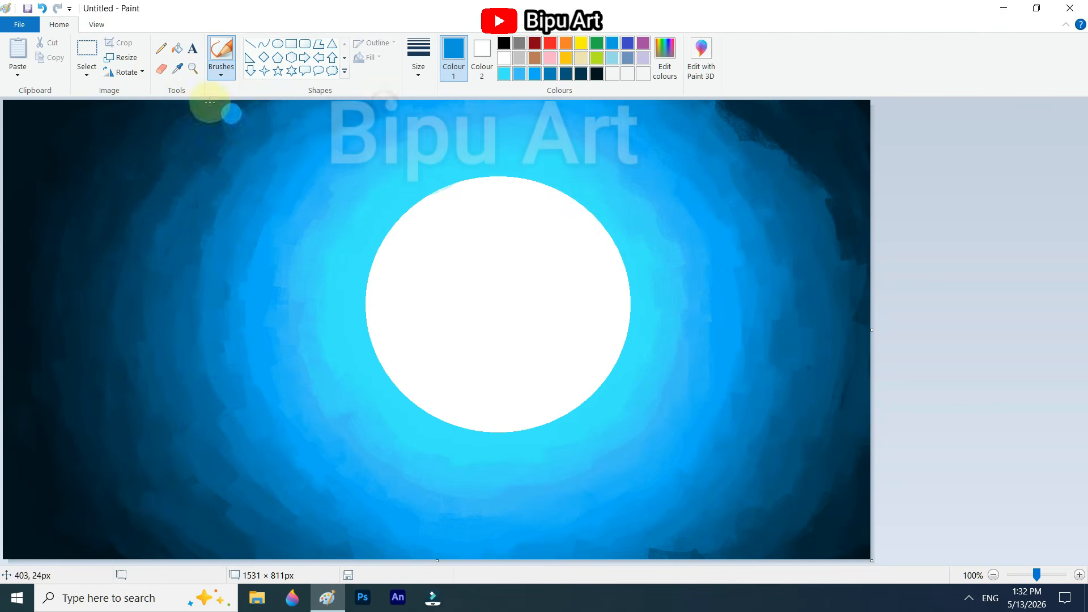
left_click(178, 70)
left_click(345, 136)
left_click(178, 69)
left_click(289, 124)
left_click_drag(308, 105, 708, 547)
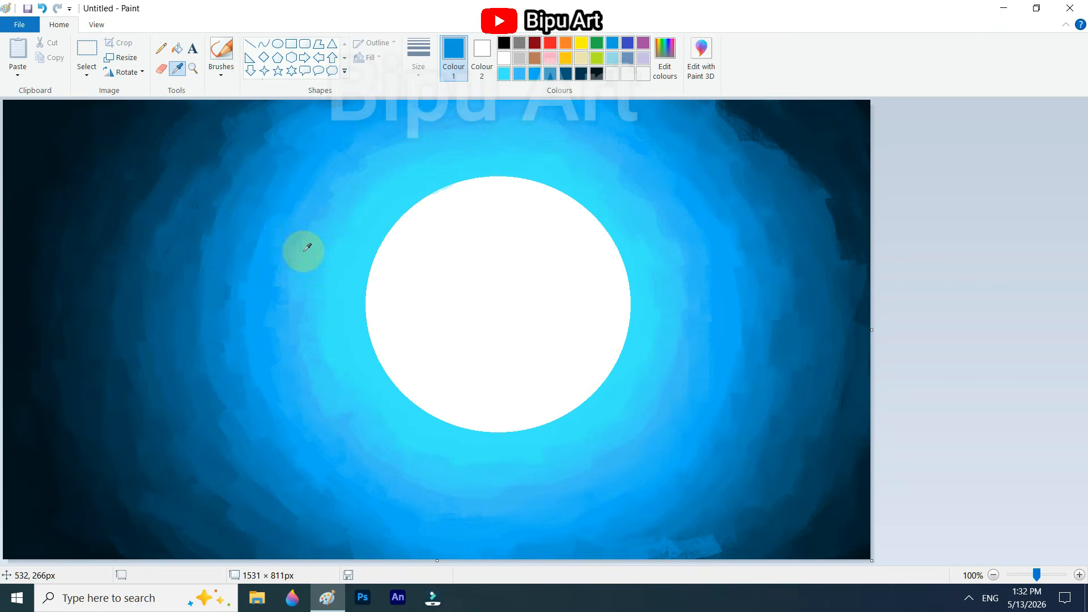
Step: Sample the moon's white and brush around its rim to roughen and soften the hard edge
left_click(178, 69)
left_click(407, 240)
mouse_move(390, 241)
left_mouse_down()
mouse_move(482, 189)
mouse_move(615, 252)
left_mouse_up()
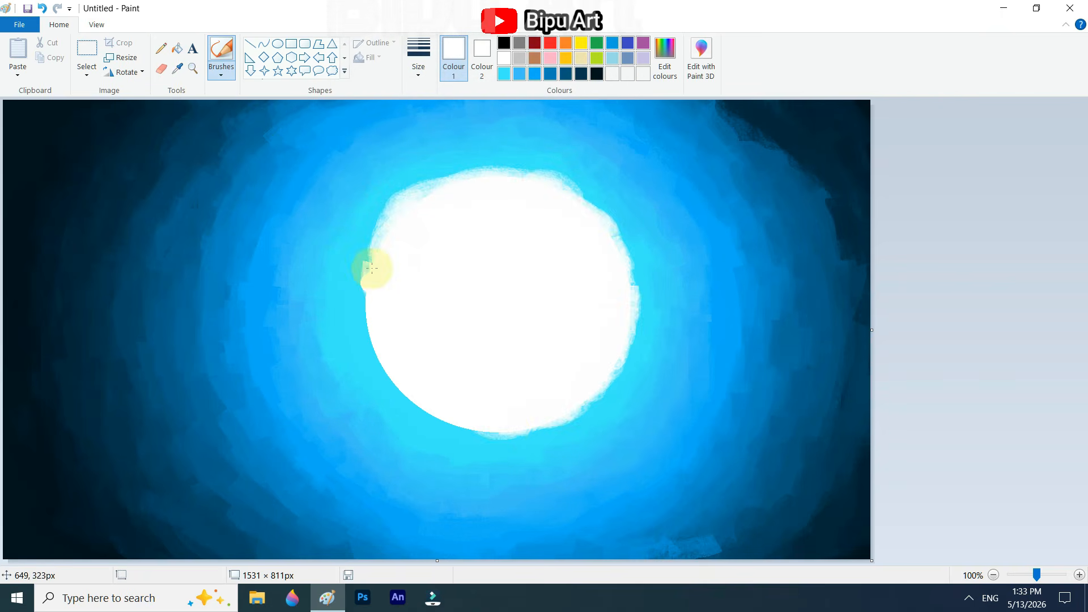
left_click_drag(372, 269, 433, 408)
Step: Sample cyan beside the moon's left edge and blend a pale cyan glow band around the moon
left_click(177, 71)
left_click(353, 302)
mouse_move(349, 283)
left_mouse_down()
mouse_move(436, 182)
mouse_move(641, 358)
mouse_move(350, 328)
left_mouse_up()
Step: Brush dark navy across the upper-right rings, then sample a blue near the top and blend it down the right side
left_click_drag(751, 125, 839, 227)
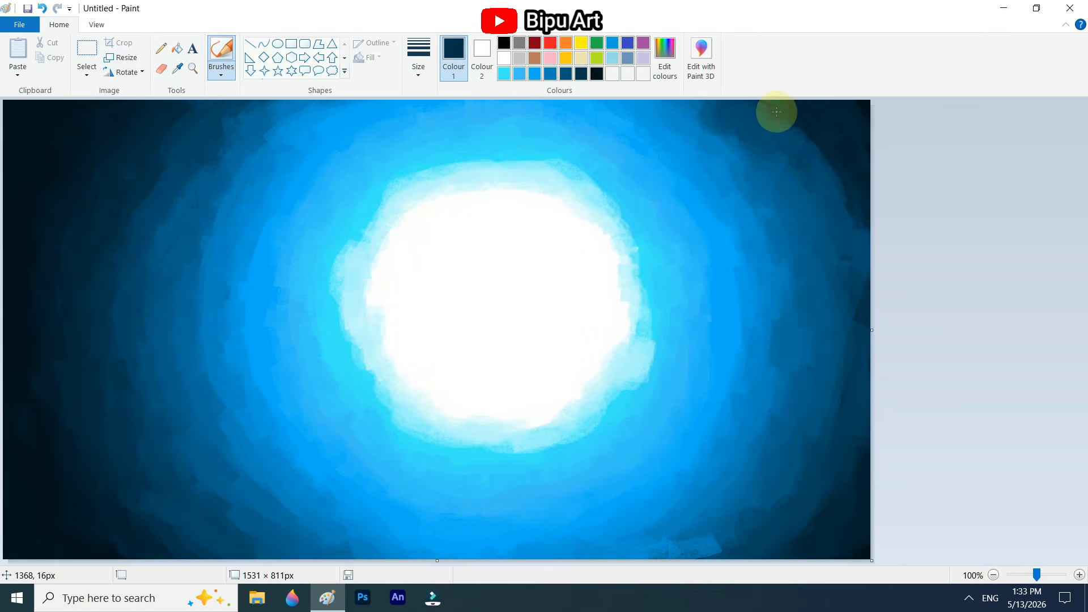
left_click_drag(777, 112, 856, 205)
left_click(178, 69)
left_click(697, 114)
mouse_move(703, 117)
left_mouse_down()
mouse_move(841, 275)
mouse_move(864, 371)
left_mouse_up()
Step: Sample a dark blue in the upper-right area and smooth the outer rings down to the lower-right corner
left_click(177, 70)
left_click(833, 167)
left_click_drag(833, 167, 780, 127)
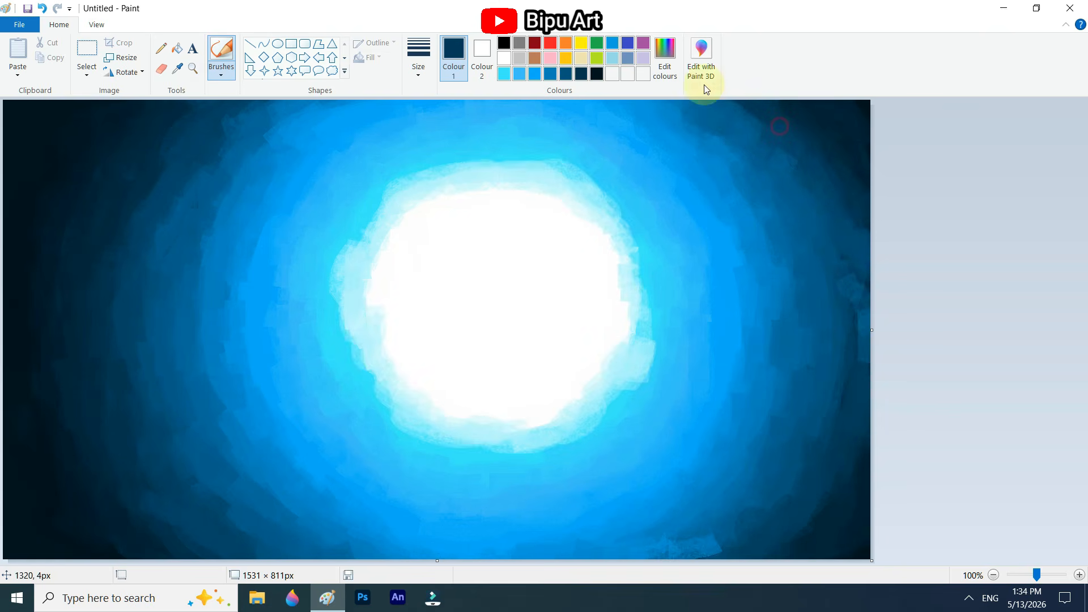
left_click_drag(704, 89, 861, 343)
left_click_drag(831, 477, 785, 535)
Step: Blend the moon's glow with sampled pale cyans and cover the light patch near the bottom edge with a sampled blue
left_click(651, 341)
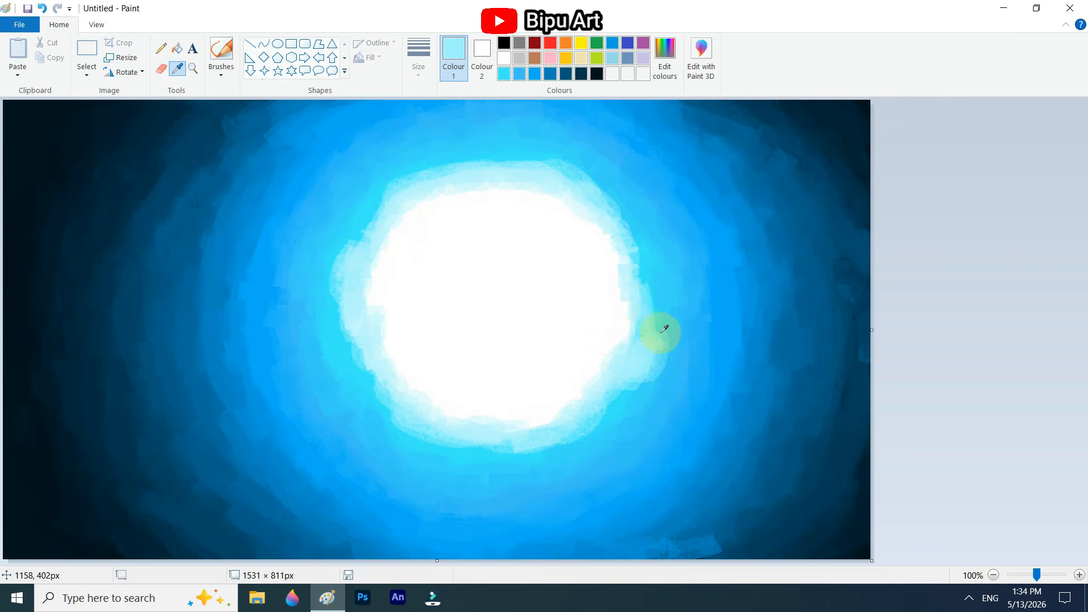
left_click(178, 69)
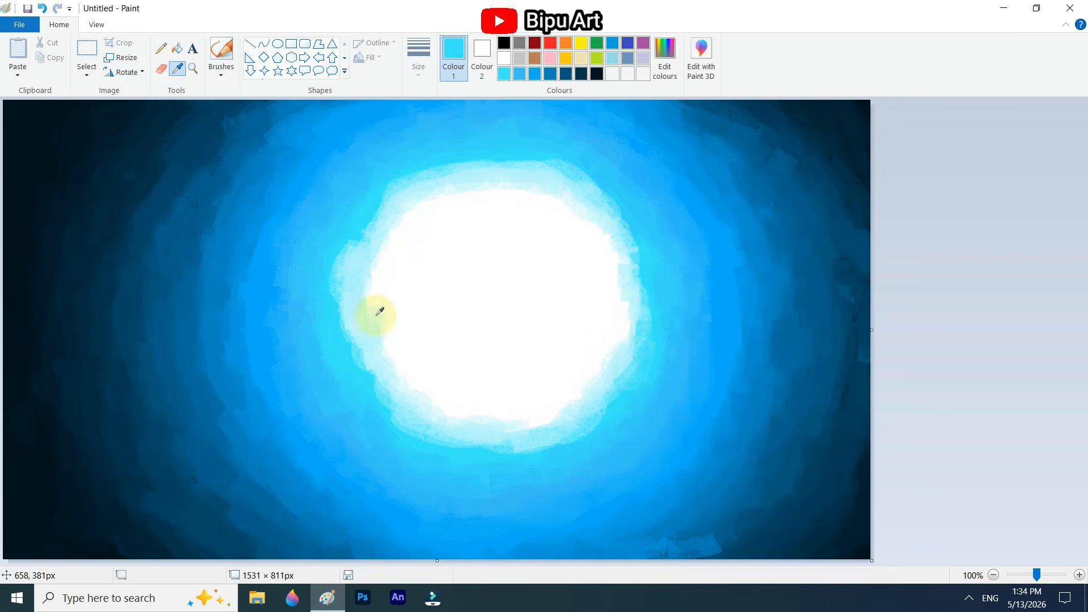
left_click(706, 551)
Step: Blur the painting horizontally by resizing its width to 15 pixels and back to 1531, without maintaining the aspect ratio
left_click(121, 57)
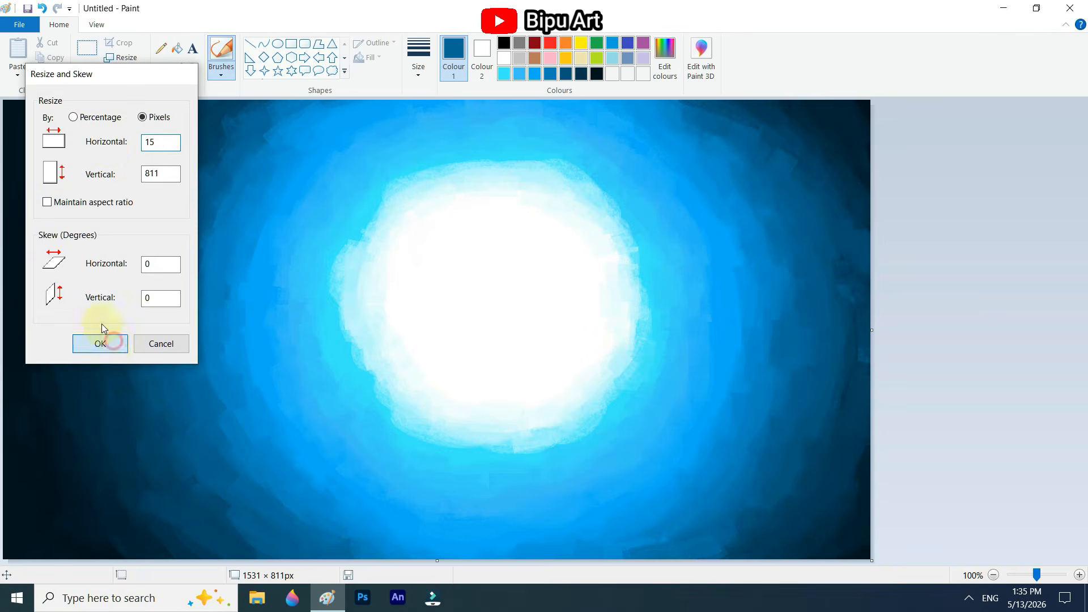
left_click(113, 341)
left_click(121, 57)
left_click(142, 117)
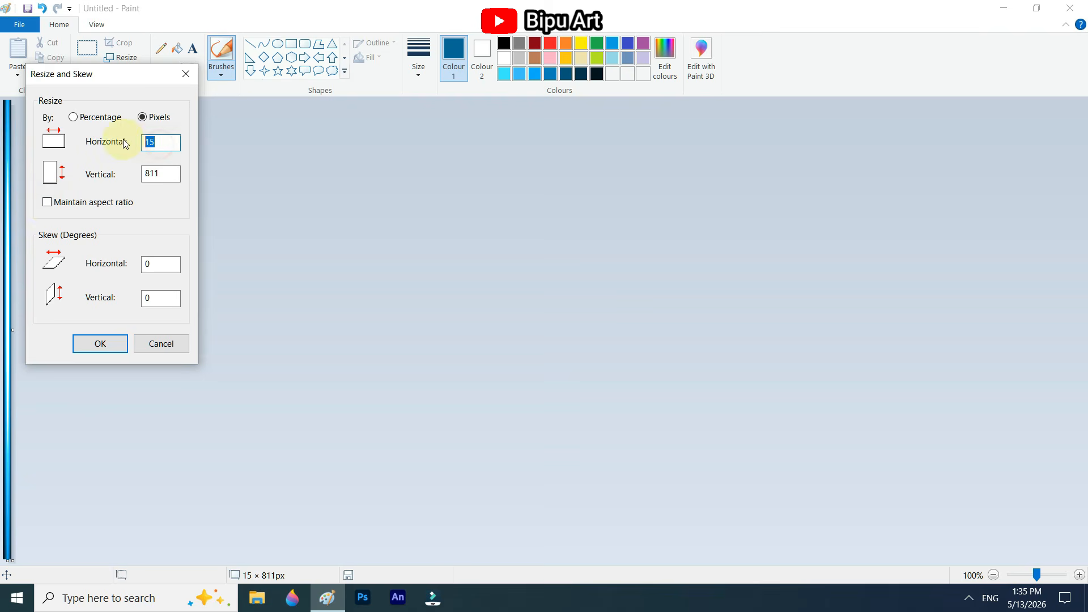
left_click(98, 344)
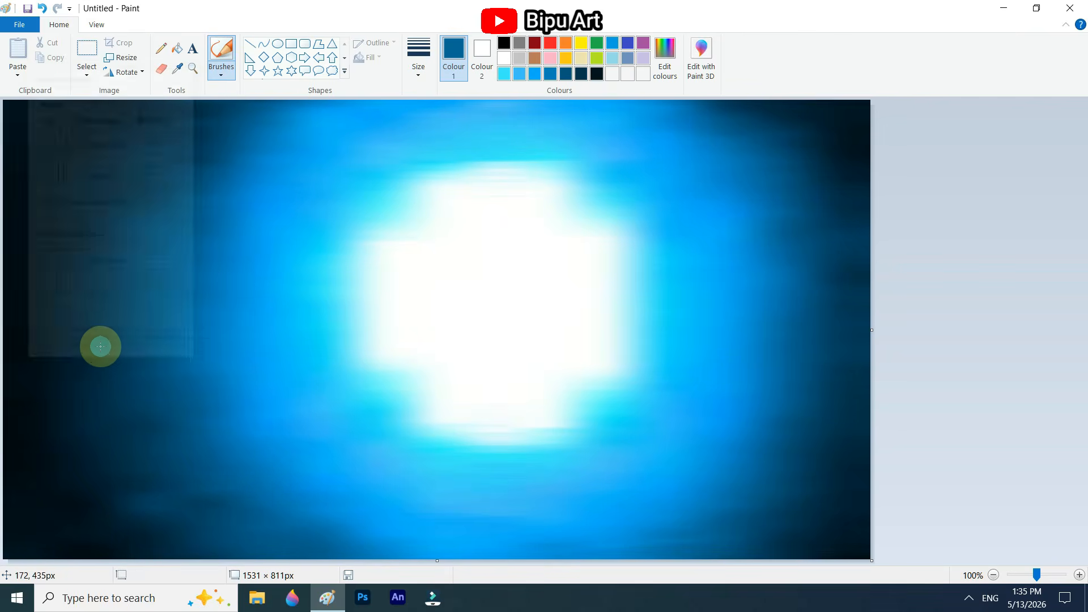
Step: Blur the painting vertically by resizing its height to 15 pixels and back to 811, keeping the width at 1531
left_click(122, 58)
left_click(142, 117)
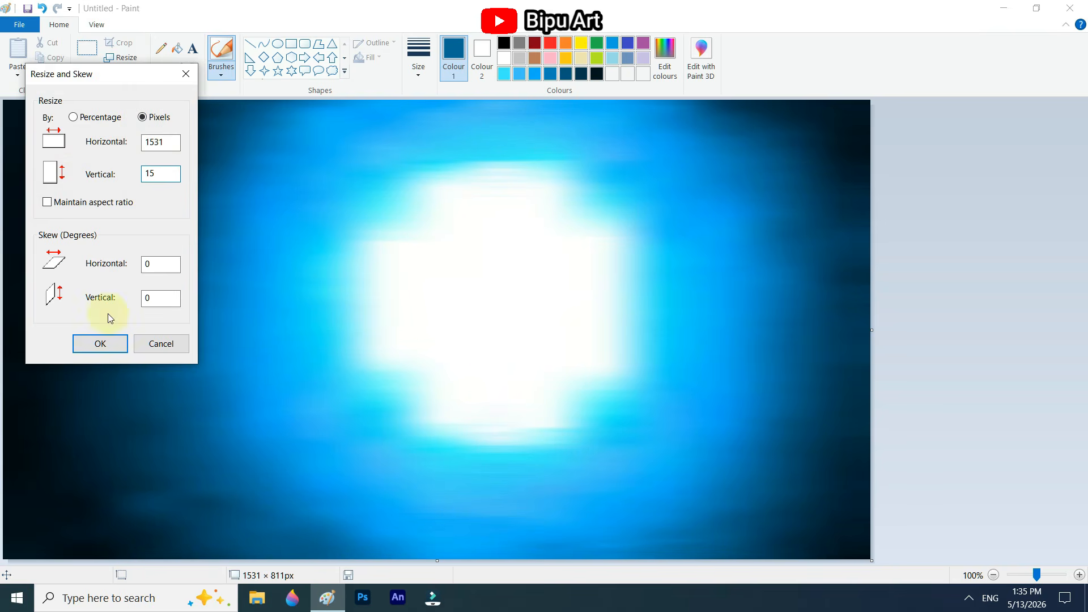
key("Return")
left_click(127, 57)
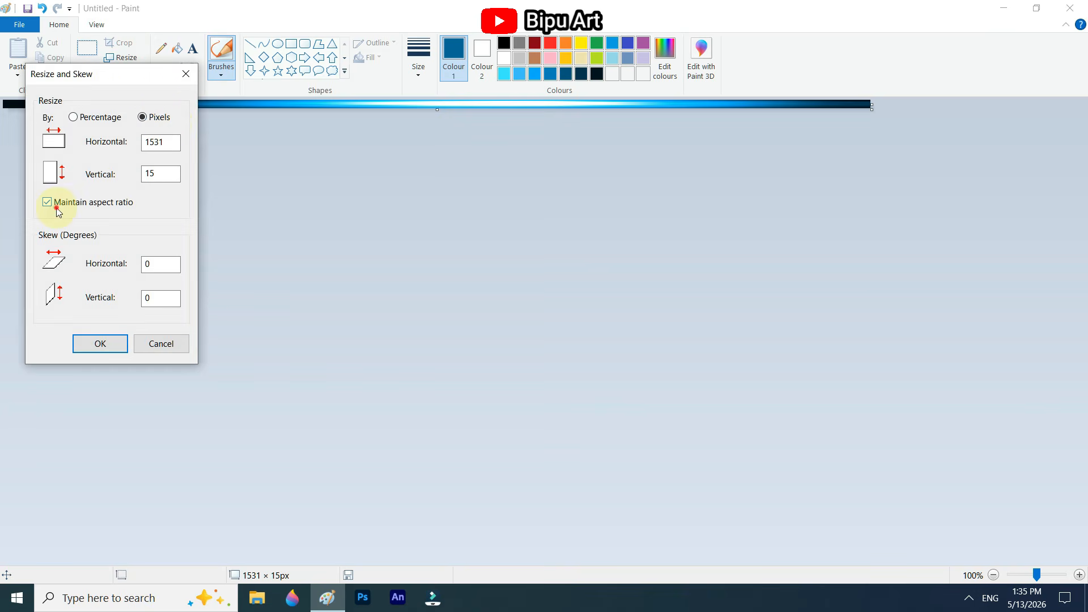
left_click(99, 344)
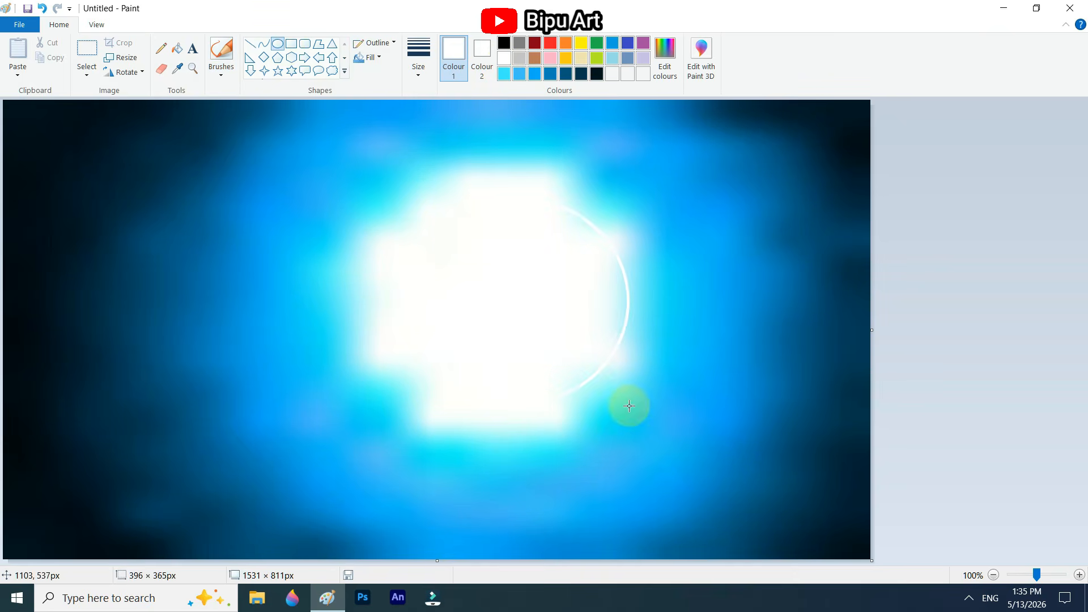
Step: Draw a white circle with solid colour fill, about 409 px across, over the blurred white centre
left_click(384, 61)
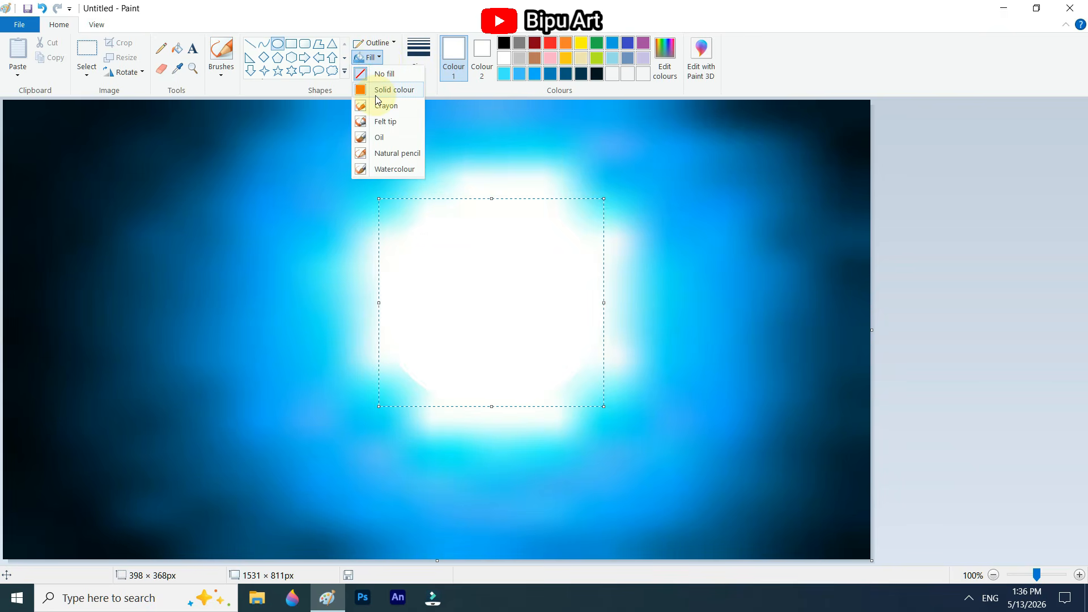
left_click(376, 95)
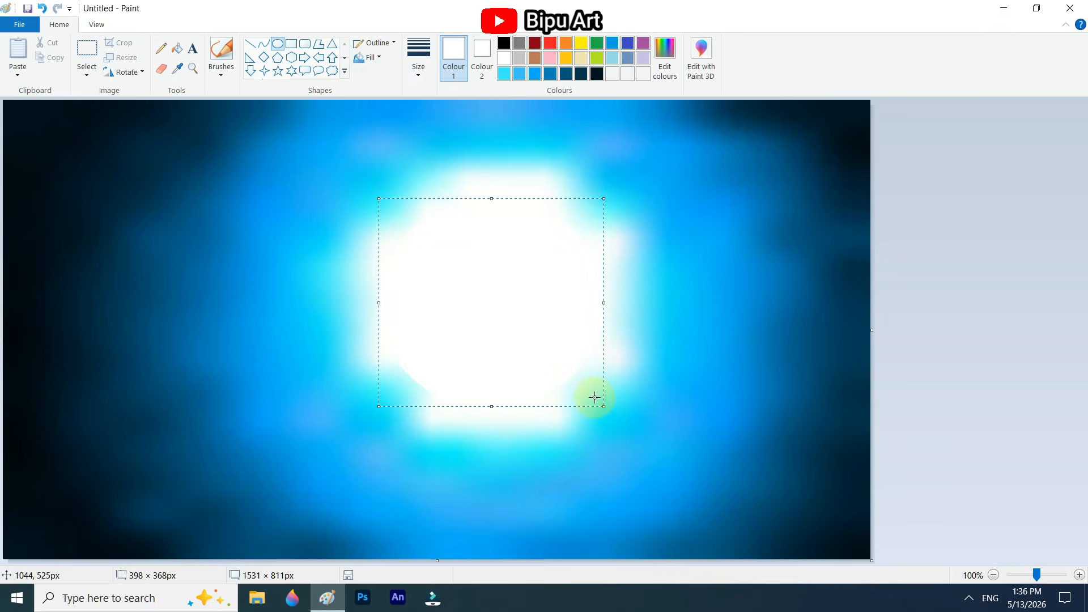
left_click_drag(420, 191, 734, 421)
left_click_drag(585, 360, 539, 346)
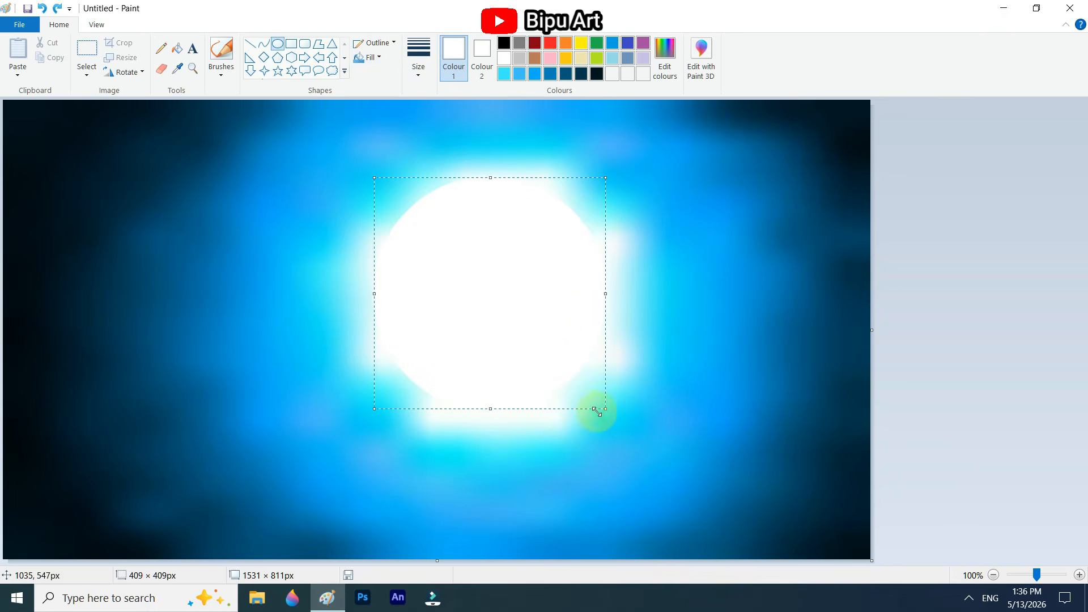
Step: Reposition and enlarge the white circle to about 475 × 466 px over the blurred glow
left_click_drag(597, 411, 637, 435)
left_click_drag(567, 388, 549, 387)
left_click_drag(624, 432, 642, 444)
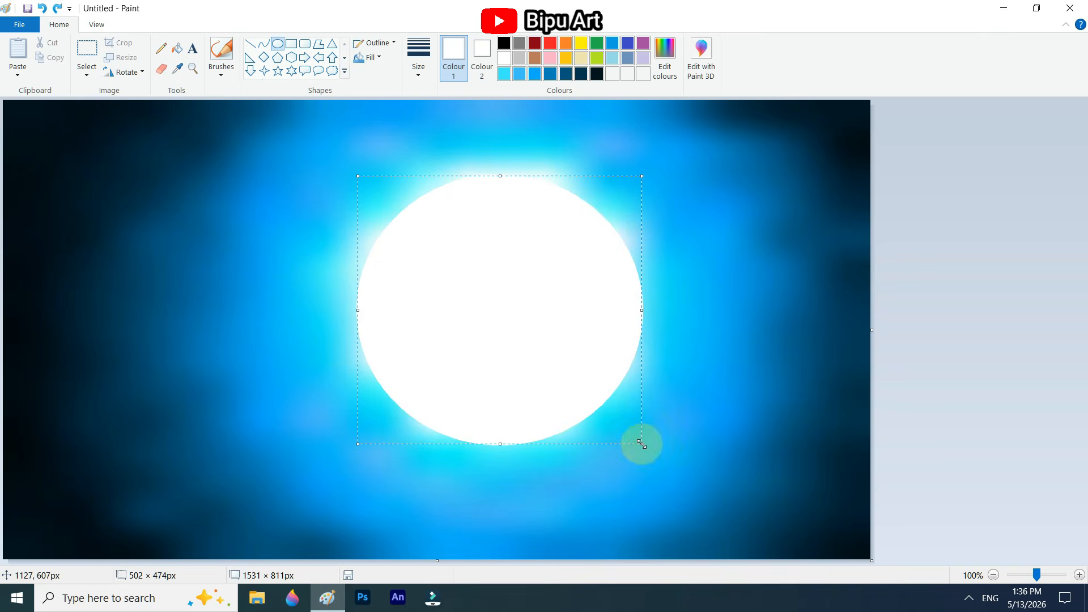
left_click_drag(570, 407, 570, 403)
left_click_drag(641, 440, 647, 453)
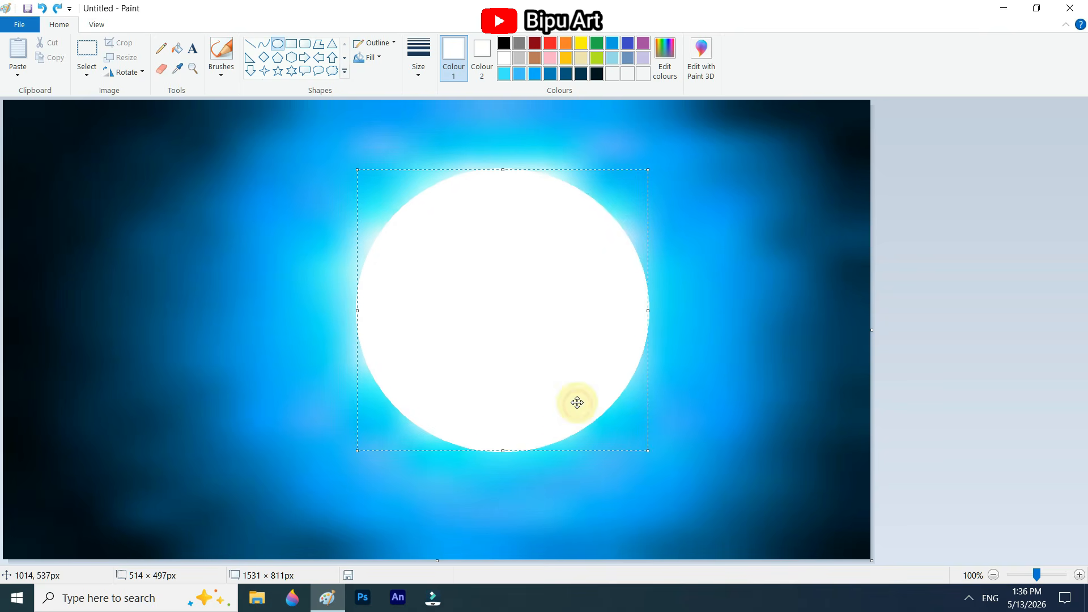
left_click_drag(577, 405, 576, 401)
left_click_drag(650, 451, 625, 430)
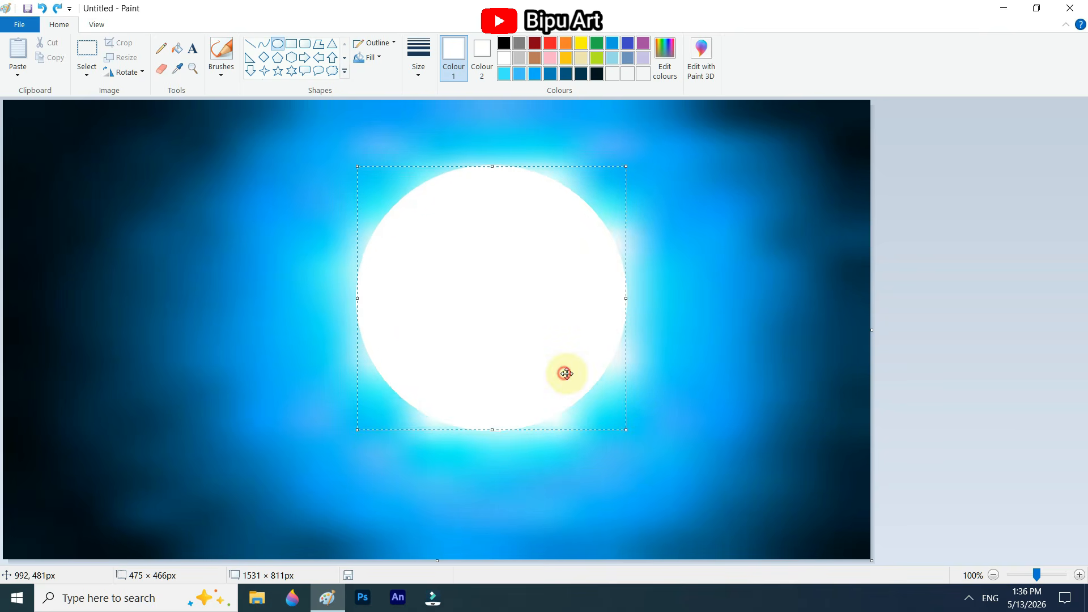
Step: Fine-tune the white circle's size and position until it covers the blurred white cross shape, leaving a soft glow around it
left_click_drag(567, 372, 569, 375)
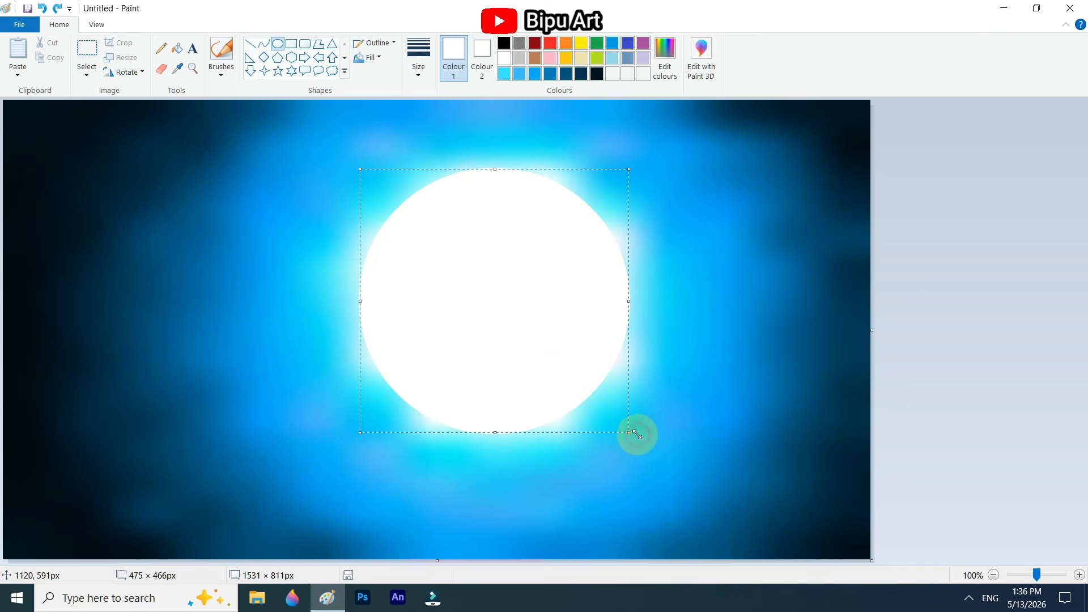
left_click_drag(637, 435, 613, 419)
left_click_drag(554, 378, 560, 387)
left_click_drag(612, 430, 639, 437)
left_click_drag(577, 390, 574, 387)
left_click_drag(635, 436, 638, 438)
left_click_drag(564, 391, 559, 387)
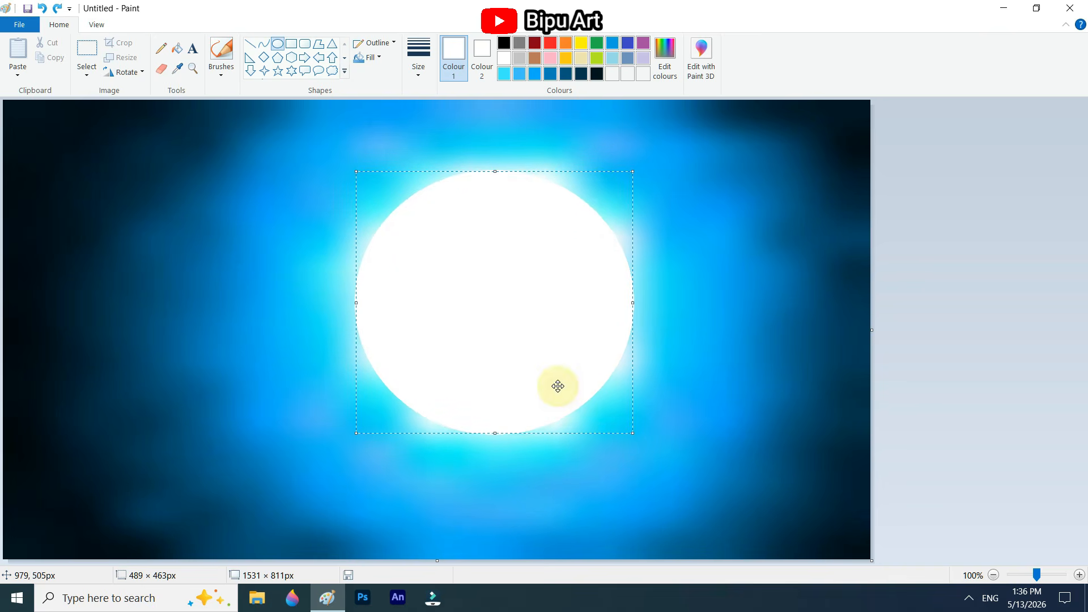
left_click_drag(634, 433, 640, 438)
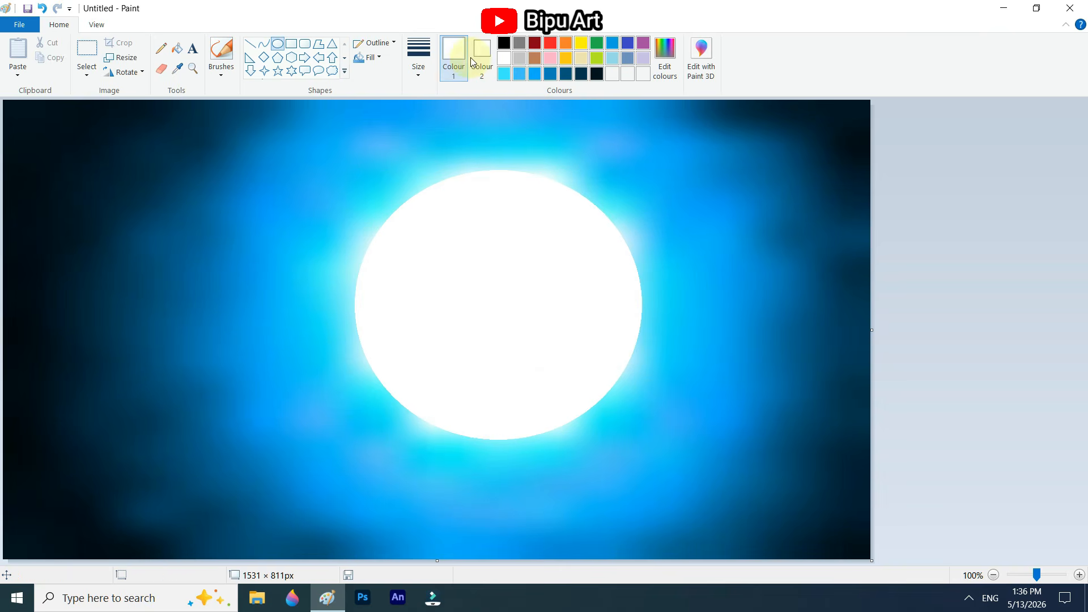
Step: Mix a dusty mauve (red 170, green 134, blue 148) and brush curved surface bands on the moon's left half
left_click(665, 56)
left_click(612, 307)
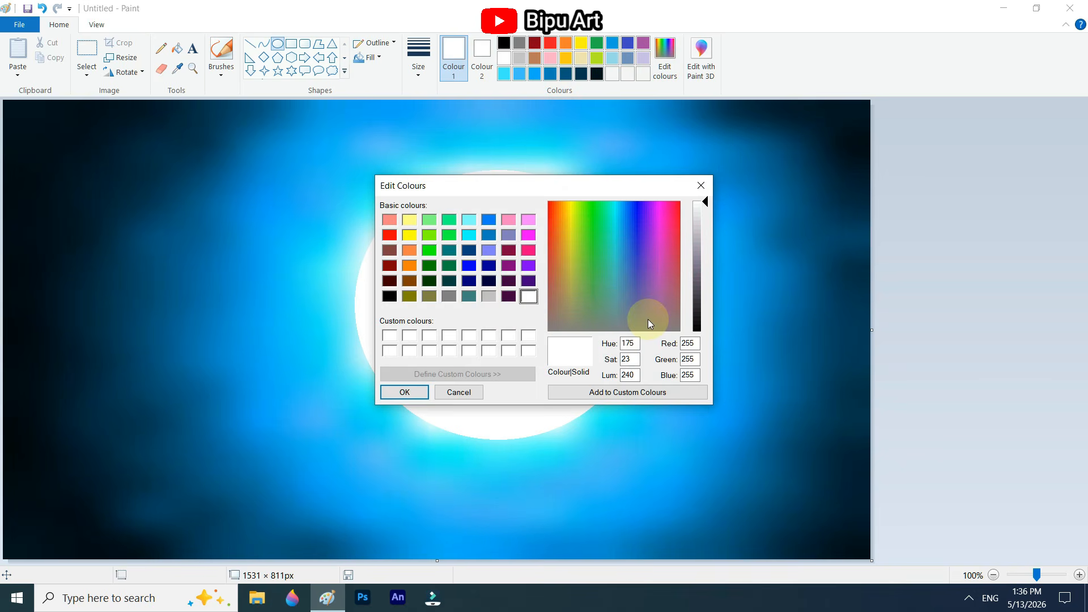
left_click(673, 309)
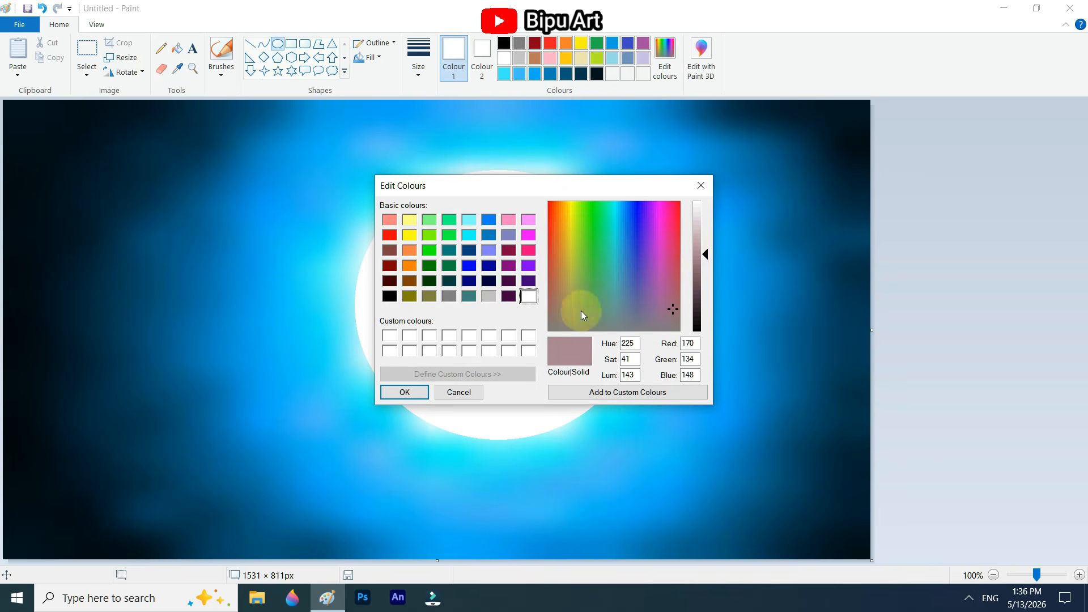
left_click(405, 392)
left_click(224, 61)
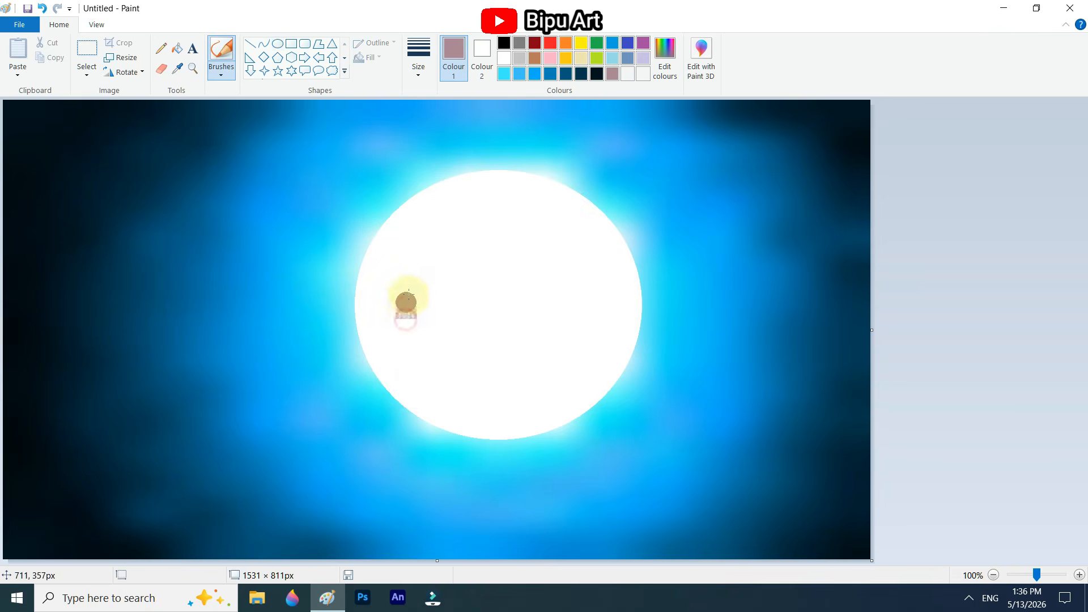
left_click_drag(463, 213, 409, 257)
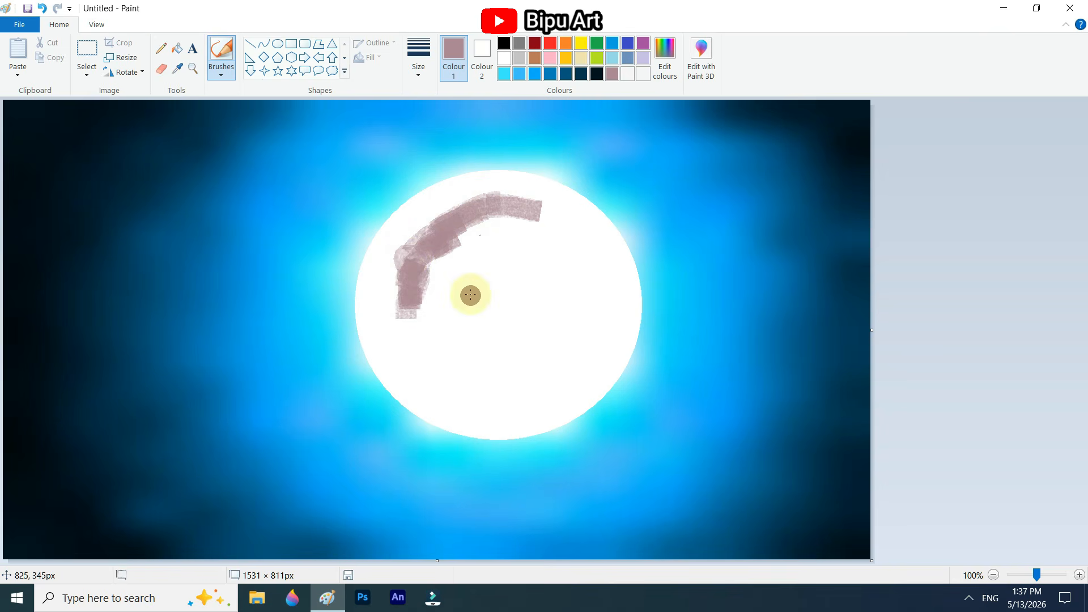
mouse_move(447, 337)
left_mouse_down()
mouse_move(479, 250)
mouse_move(440, 296)
mouse_move(478, 387)
left_mouse_up()
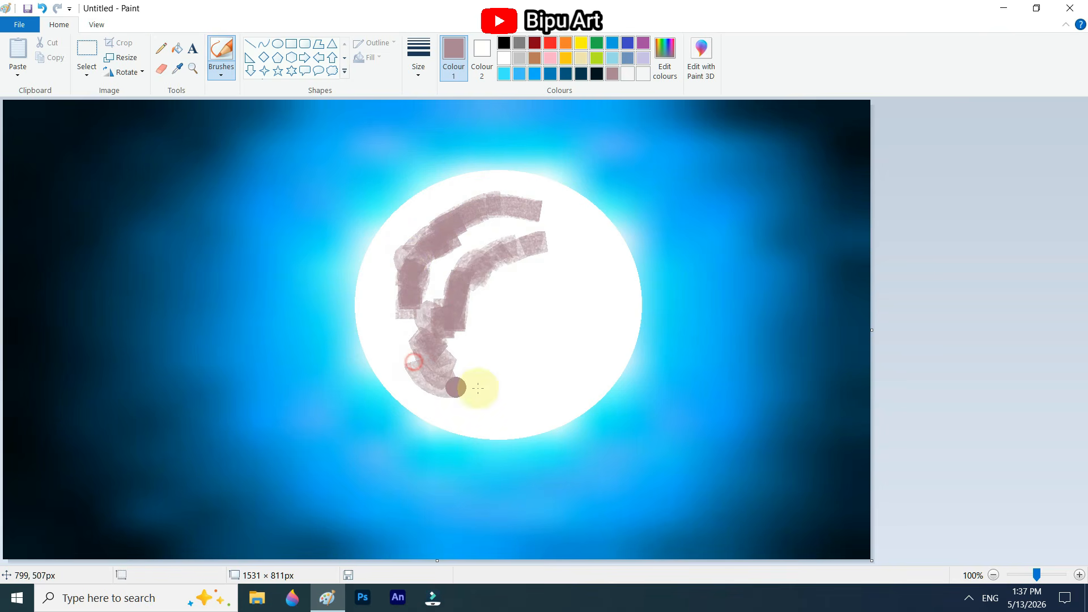
Step: Mix a muted blue-grey and brush it beside the lower and inner mauve bands on the moon
left_click(669, 68)
left_click(619, 310)
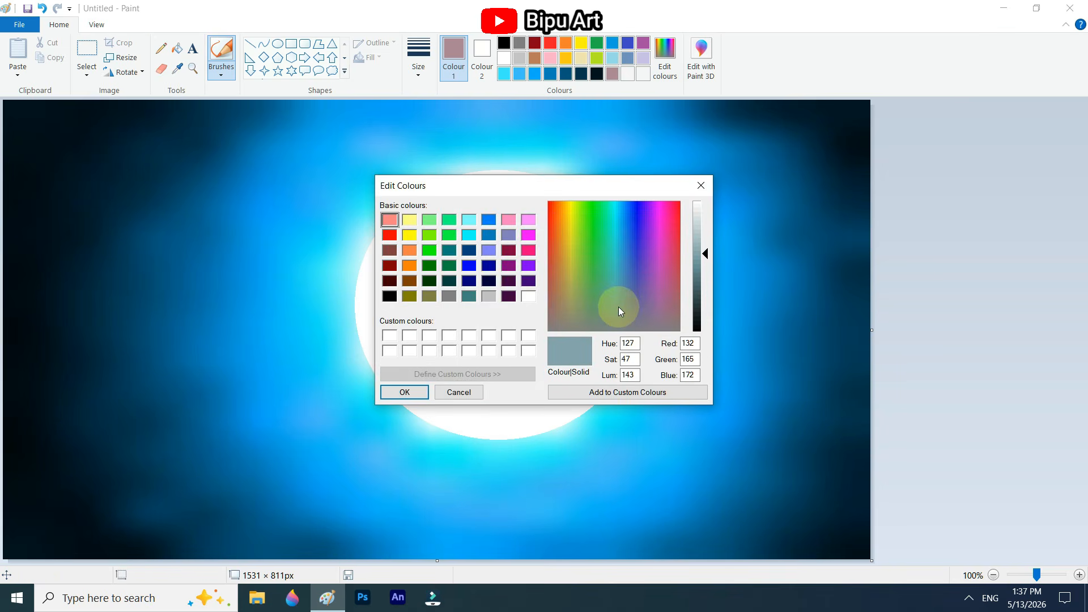
left_click(405, 392)
left_click_drag(452, 374, 495, 383)
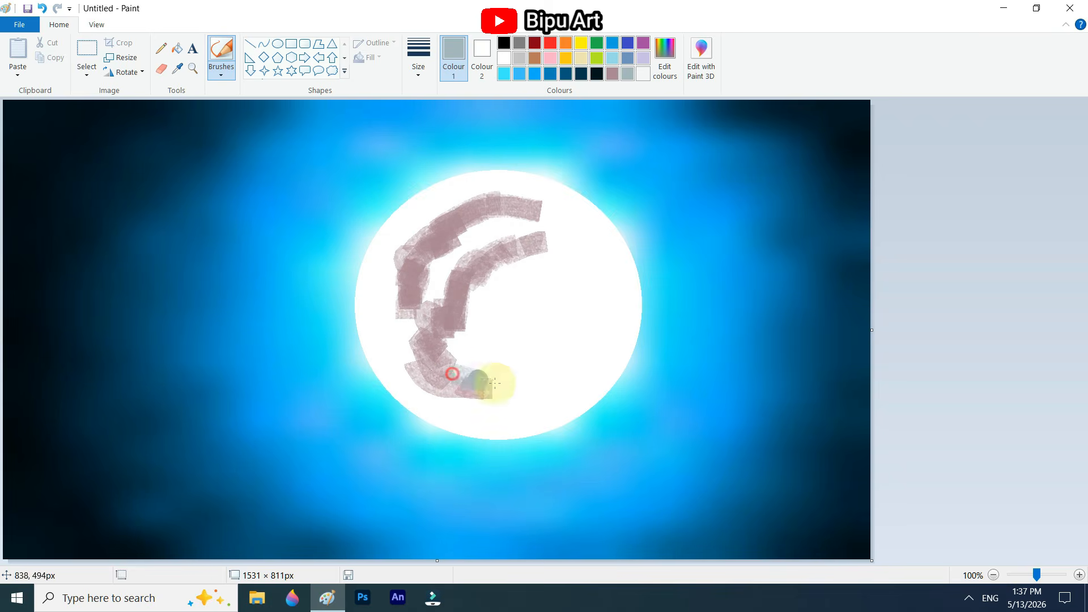
Step: Set the brush to the thickest preset size and add blue-grey strokes around the mauve bands and across the moon's lower part
left_click(418, 57)
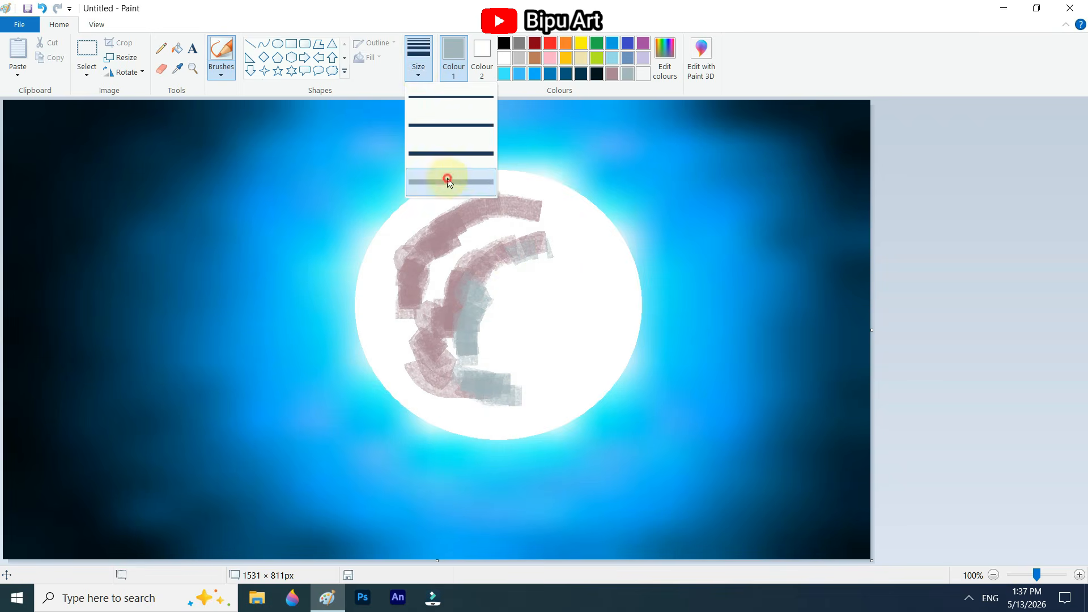
left_click(448, 181)
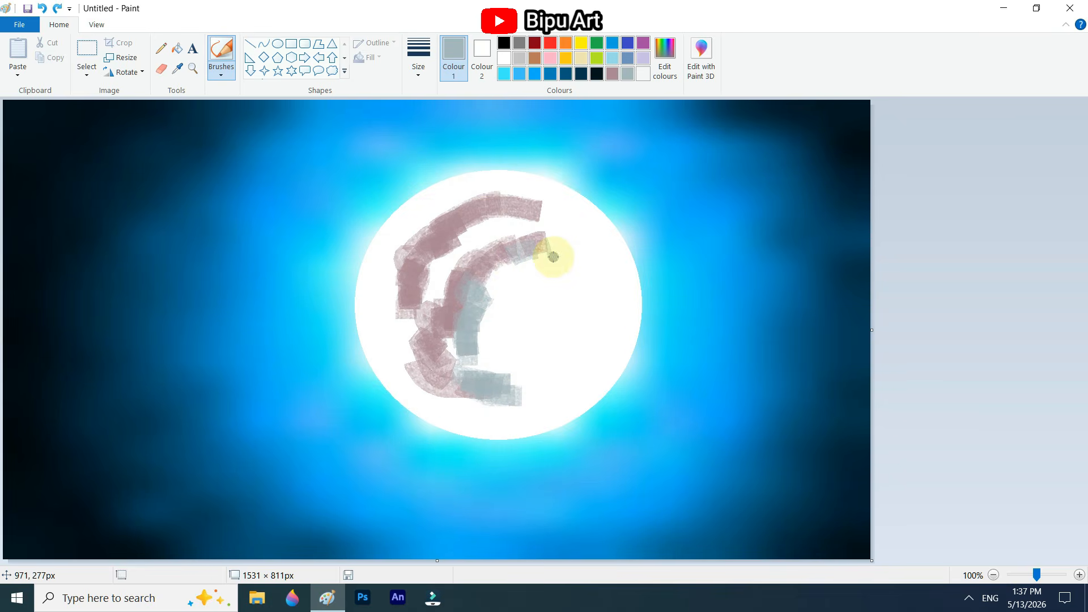
mouse_move(527, 204)
left_mouse_down()
mouse_move(562, 228)
mouse_move(585, 263)
left_mouse_up()
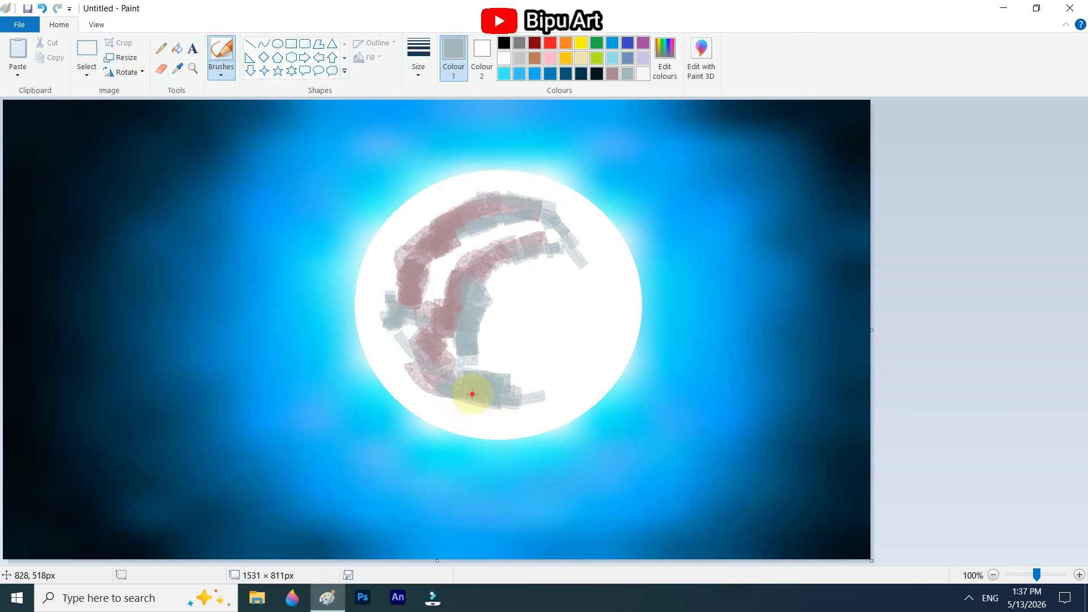
mouse_move(472, 394)
left_mouse_down()
mouse_move(580, 387)
mouse_move(469, 347)
left_mouse_up()
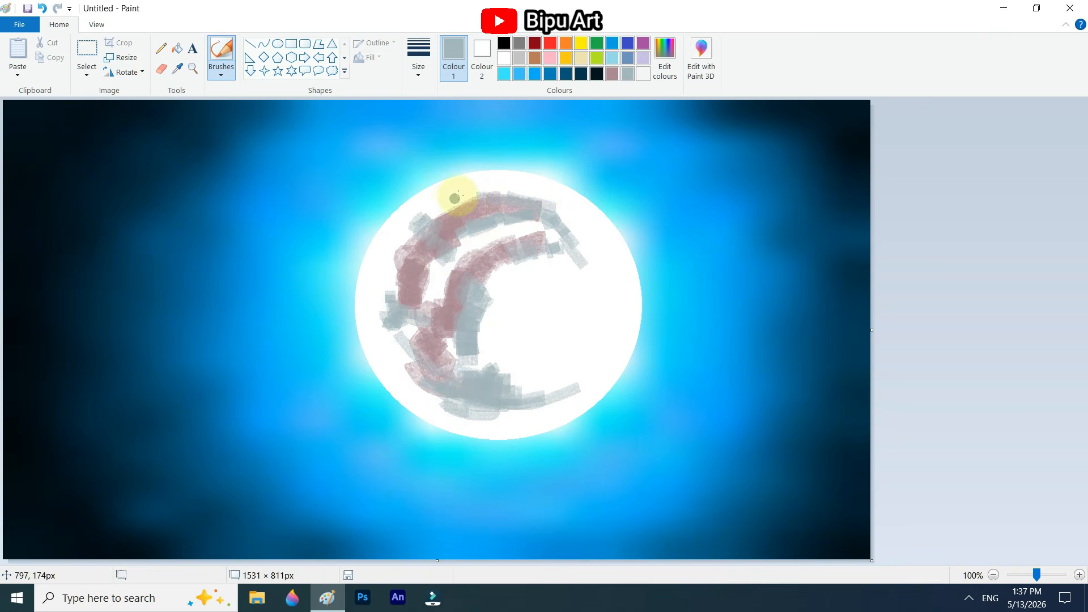
Step: Mix a muted grey-green (about red 168, green 190, blue 165) and brush short strokes along the moon's lower, inner and upper right bands
left_click(665, 56)
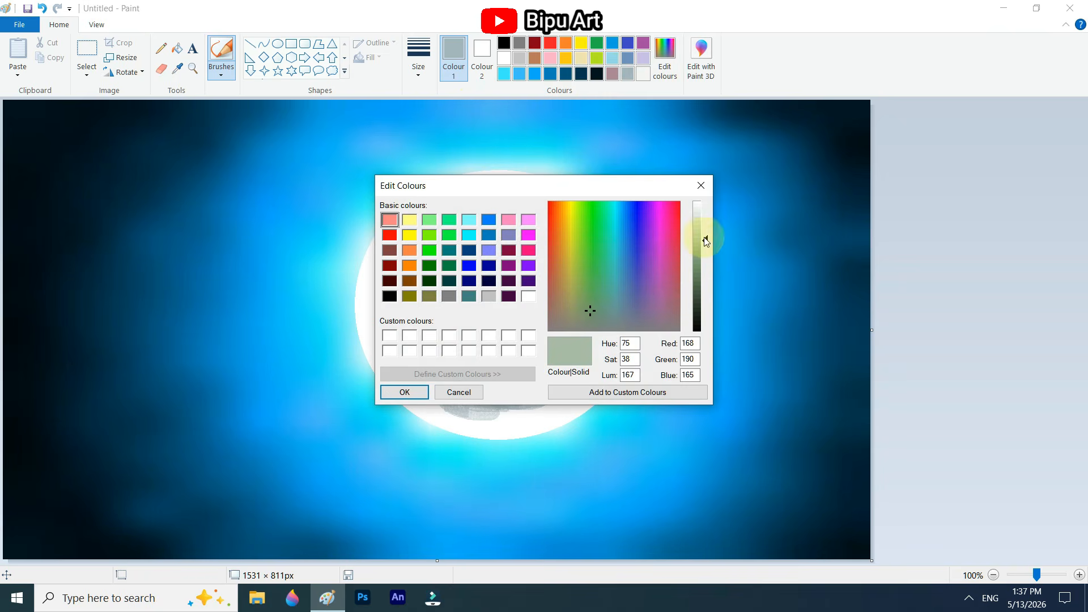
left_click(588, 309)
key("Return")
left_click_drag(512, 406, 572, 396)
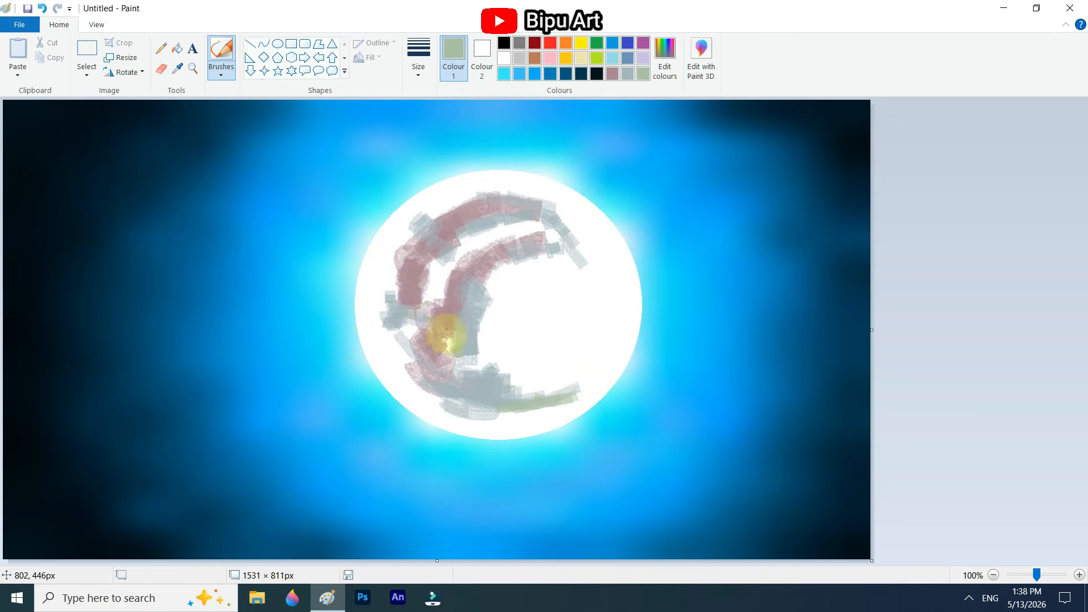
left_click_drag(447, 335, 438, 291)
Step: Sample a pale blue-grey from the painted bands and brush it around their outer and inner edges to soften them
left_click(177, 69)
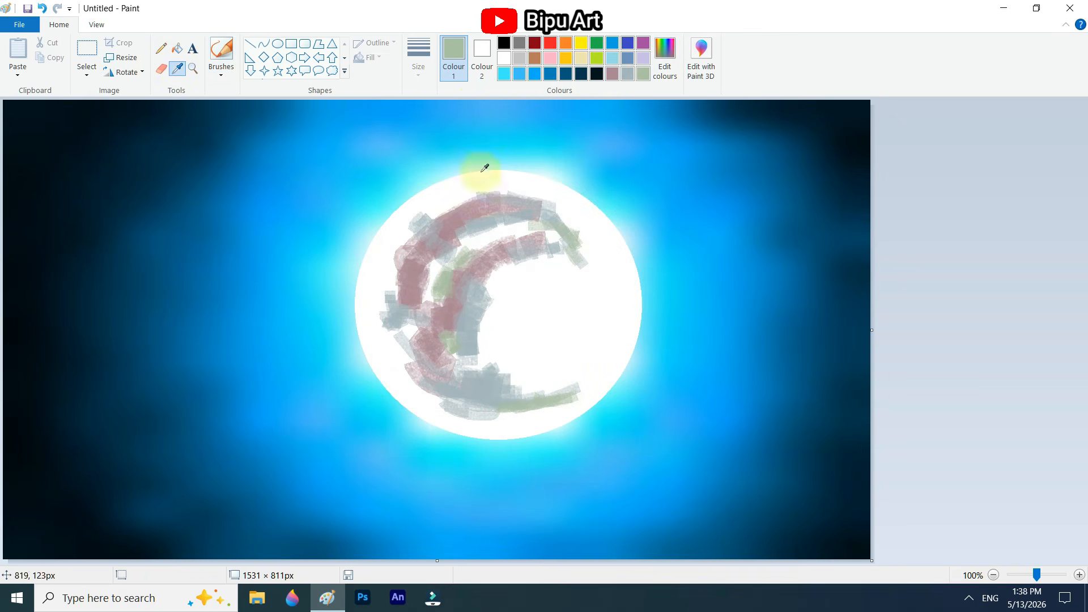
left_click(418, 222)
left_click(177, 68)
left_click_drag(419, 218, 476, 192)
left_click(439, 214)
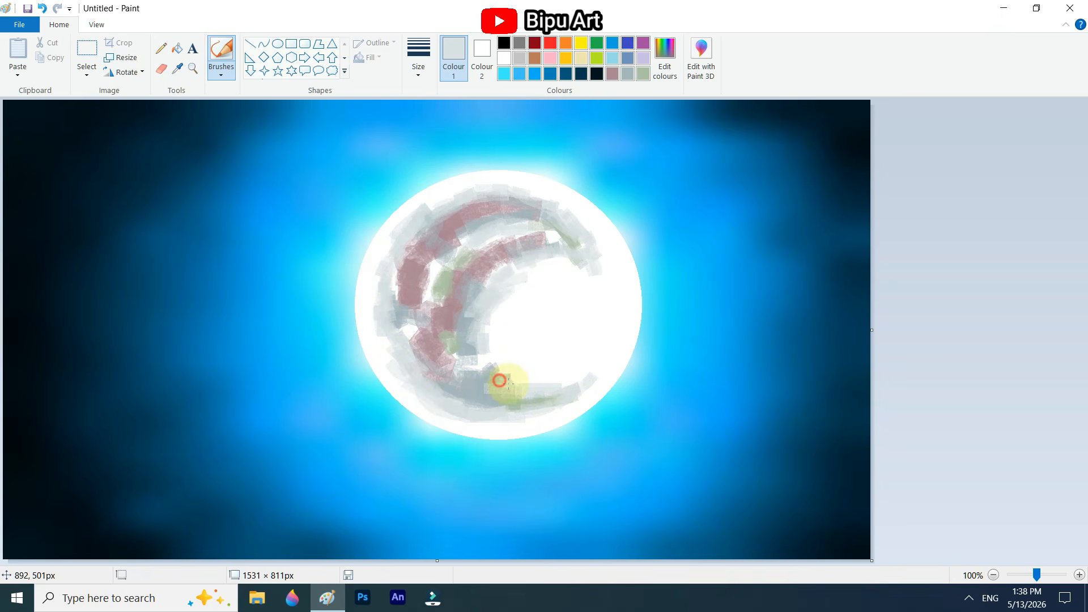
Step: Sample the pale mauve and the grey-green and brush both over the arcs and into the gaps between them
left_click(177, 68)
left_click(519, 240)
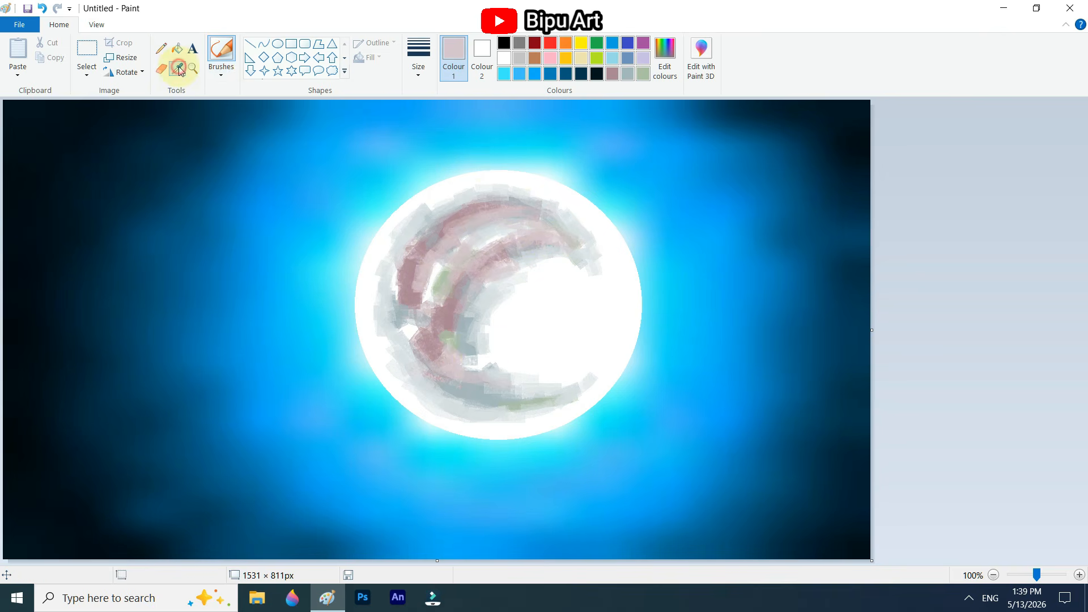
left_click(441, 287)
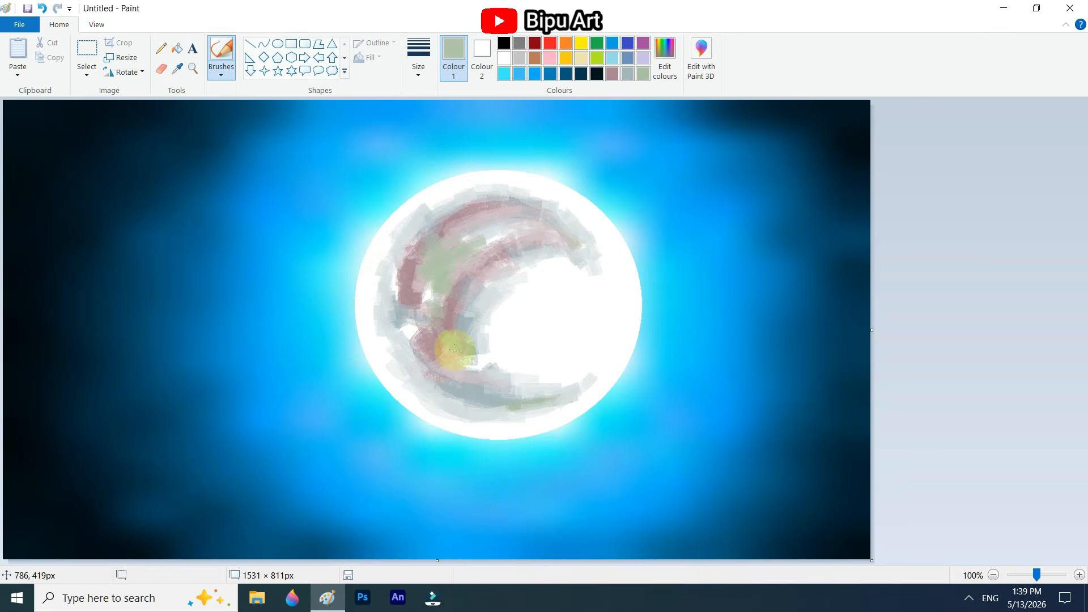
Step: Thicken the moon's left and upper arcs with dusty mauve and add a paler mauve streak along the lower band
left_click(400, 284)
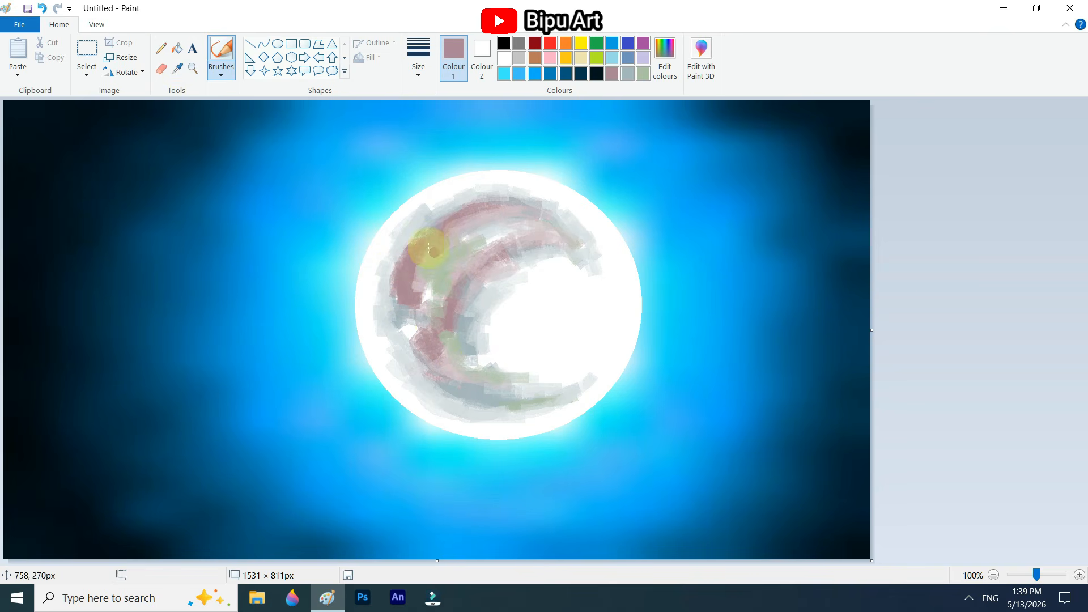
mouse_move(429, 248)
left_mouse_down()
mouse_move(446, 210)
mouse_move(533, 207)
left_mouse_up()
left_click_drag(434, 293, 409, 319)
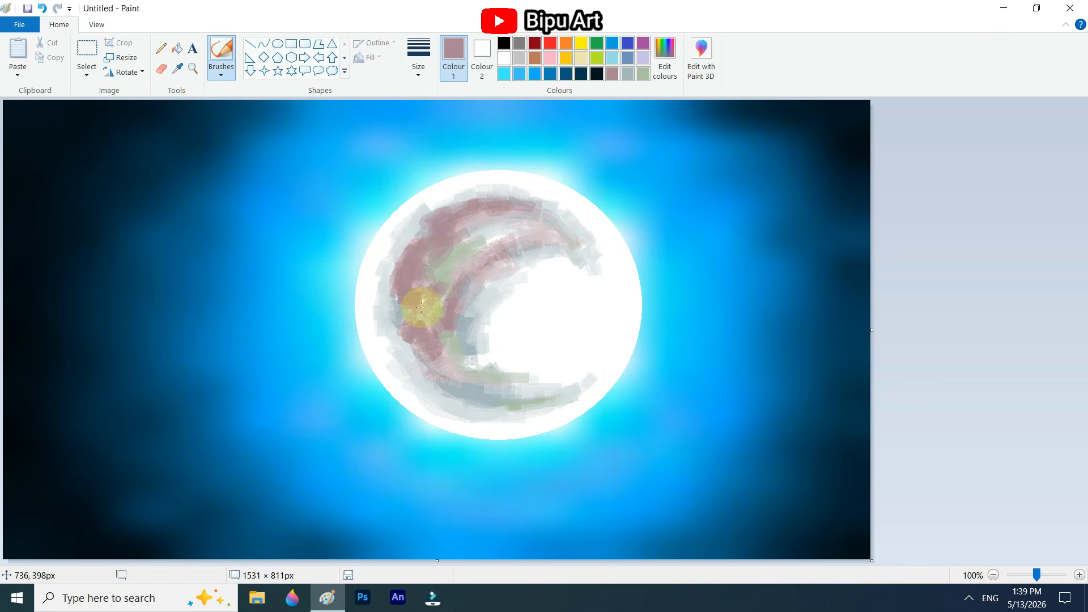
left_click(514, 367)
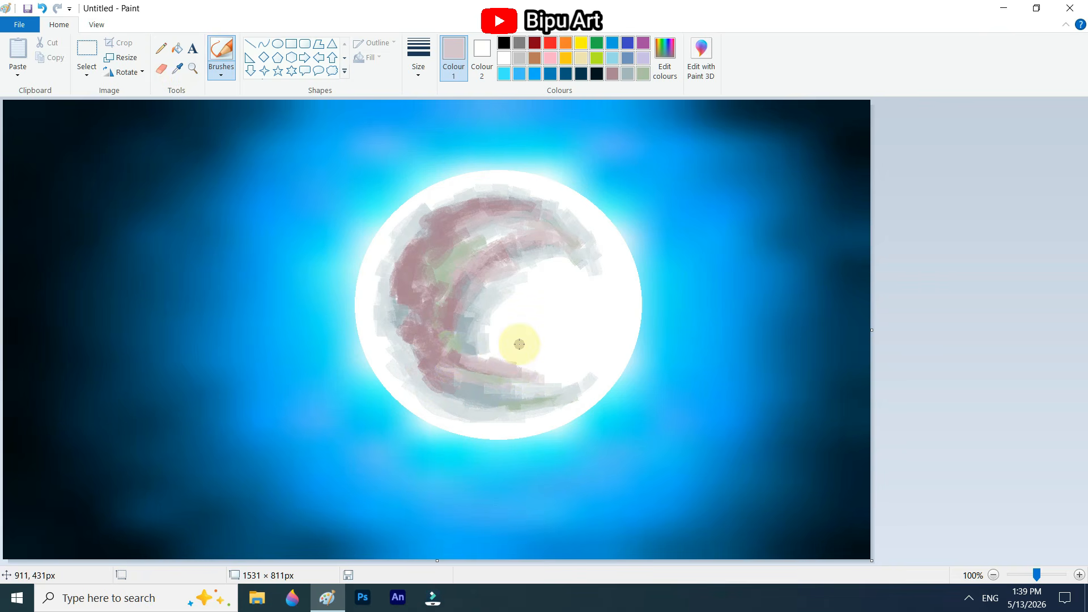
Step: Dab pale grey patches on the moon's right half and blend a greyed mauve across the left bands
left_click(600, 270)
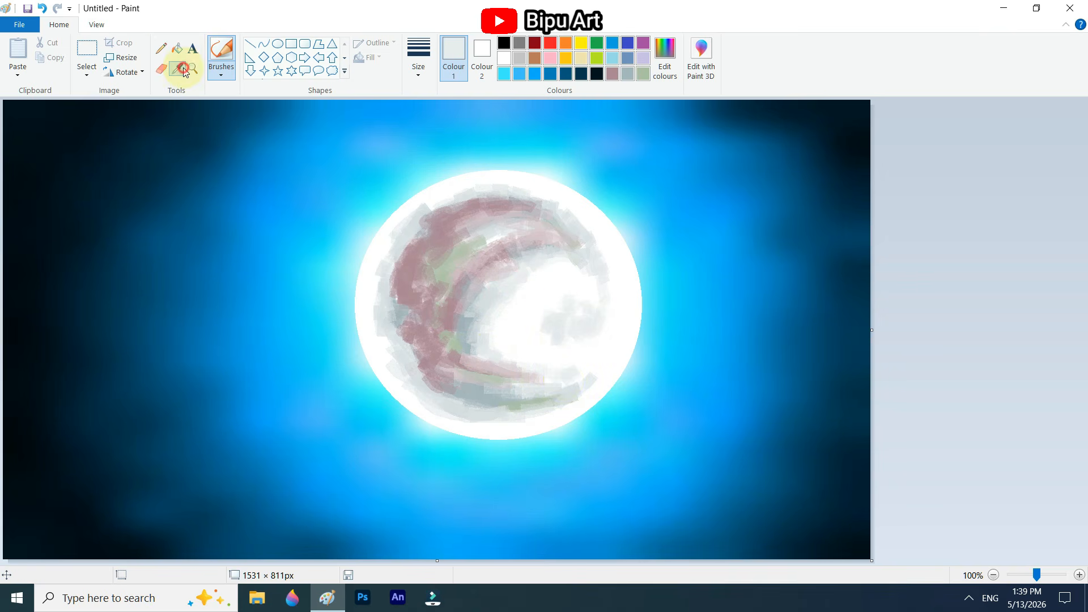
left_click(464, 222)
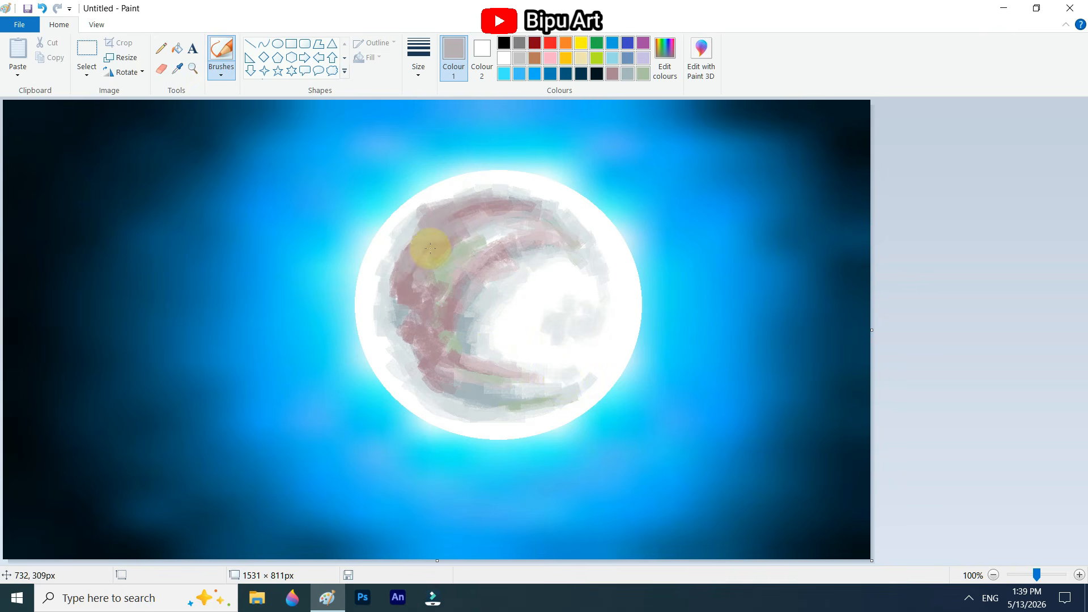
mouse_move(442, 322)
left_mouse_down()
mouse_move(438, 299)
mouse_move(490, 241)
left_mouse_up()
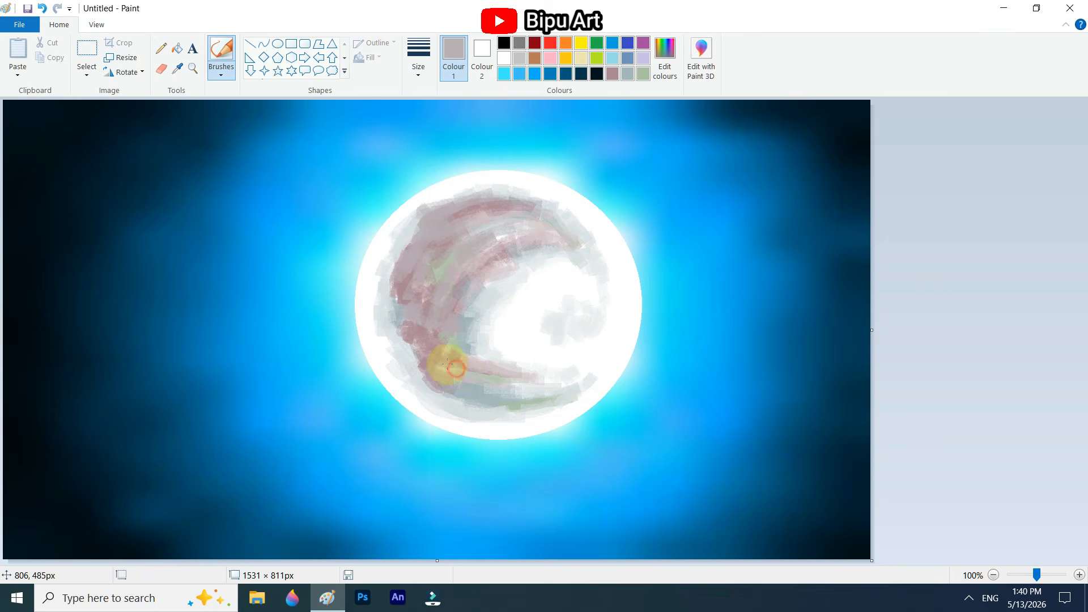
Step: Sample tones from the moon's lower left and blend the lower bands, extending pale strokes toward the lower right edge
left_click(177, 68)
left_click(411, 363)
left_click_drag(417, 365, 426, 356)
left_click_drag(538, 376, 585, 376)
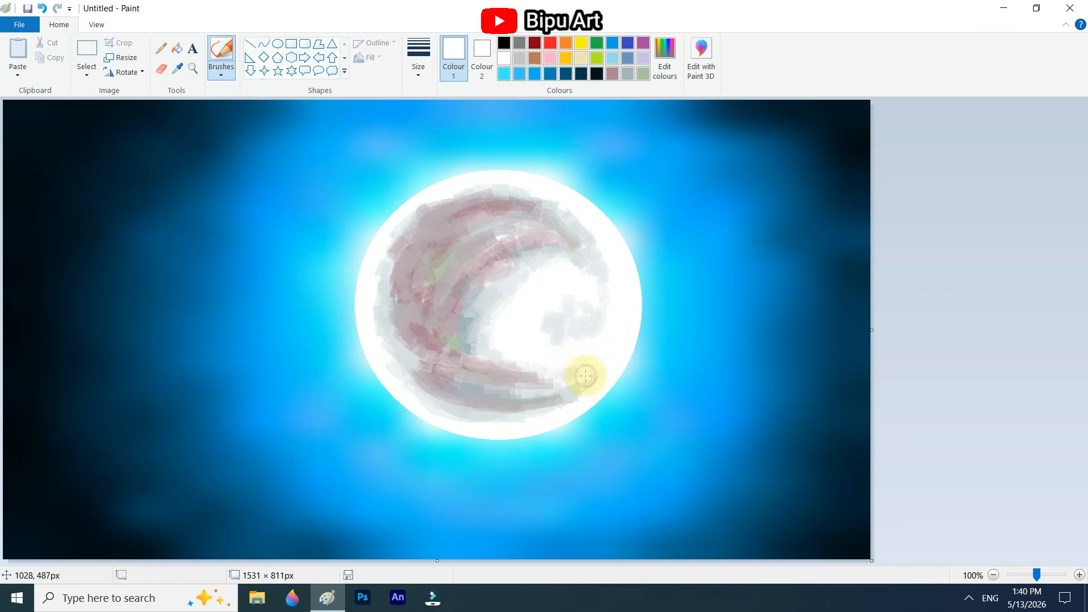
Step: Sample a muted tone and a light grey and brush soft patches along the moon's right edge
left_click(178, 69)
left_click(481, 355)
left_click_drag(599, 339, 590, 355)
left_click(178, 69)
left_click(596, 274)
left_click_drag(587, 291, 610, 293)
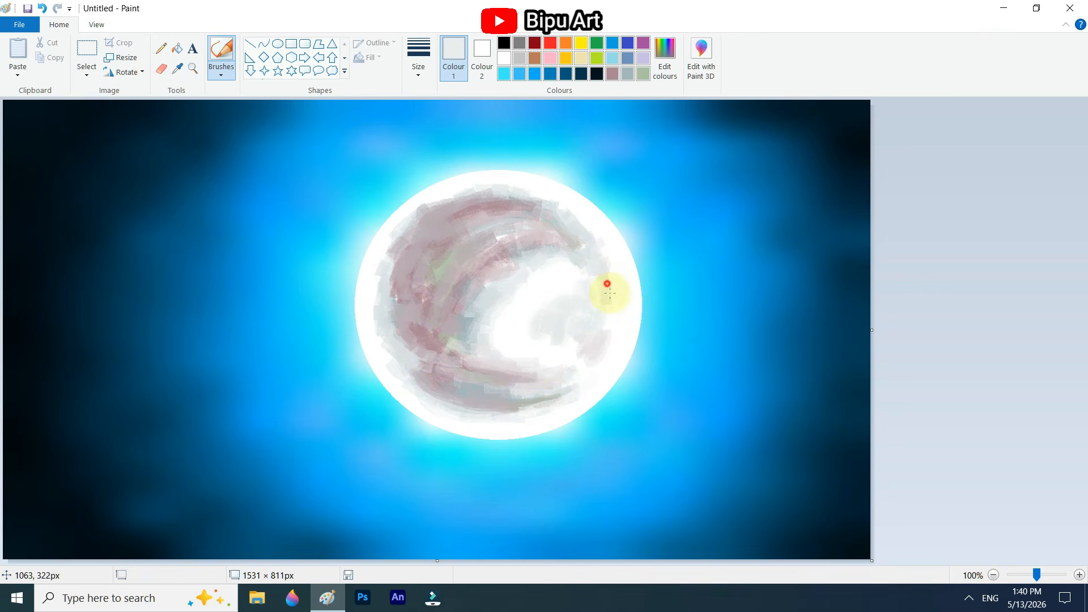
Step: Lighten the moon's upper left bands and upper middle with sampled pale mauve and light grey strokes
left_click_drag(426, 220, 418, 241)
left_click(177, 69)
left_click(451, 222)
left_click_drag(489, 209, 437, 230)
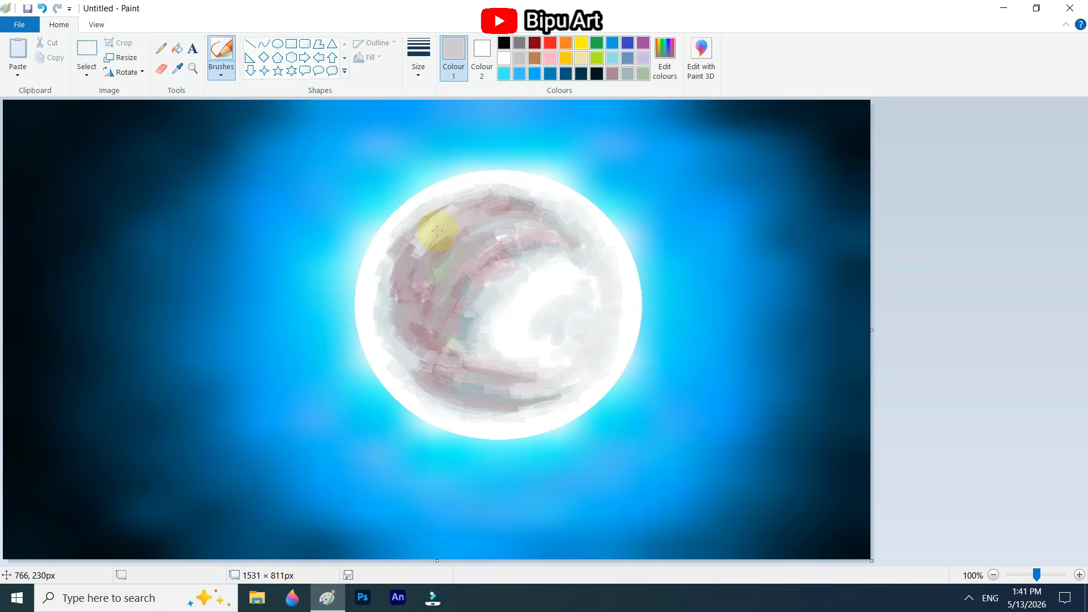
left_click(415, 216)
left_click_drag(549, 278, 474, 258)
left_click_drag(456, 265, 508, 260)
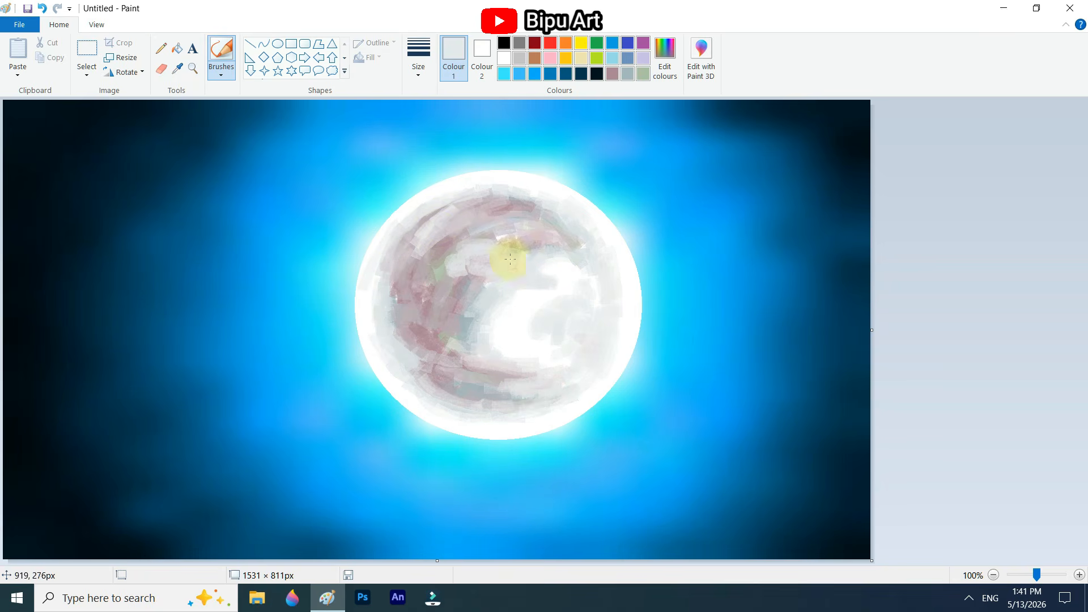
Step: Blend pale strokes over the moon's lower left and a sampled mauve-grey across its left and upper middle areas
left_click_drag(486, 363, 432, 357)
mouse_move(470, 325)
left_mouse_down()
mouse_move(452, 311)
mouse_move(426, 319)
left_mouse_up()
left_click(178, 69)
left_click(428, 310)
left_click_drag(445, 275, 463, 240)
left_click_drag(491, 240, 508, 245)
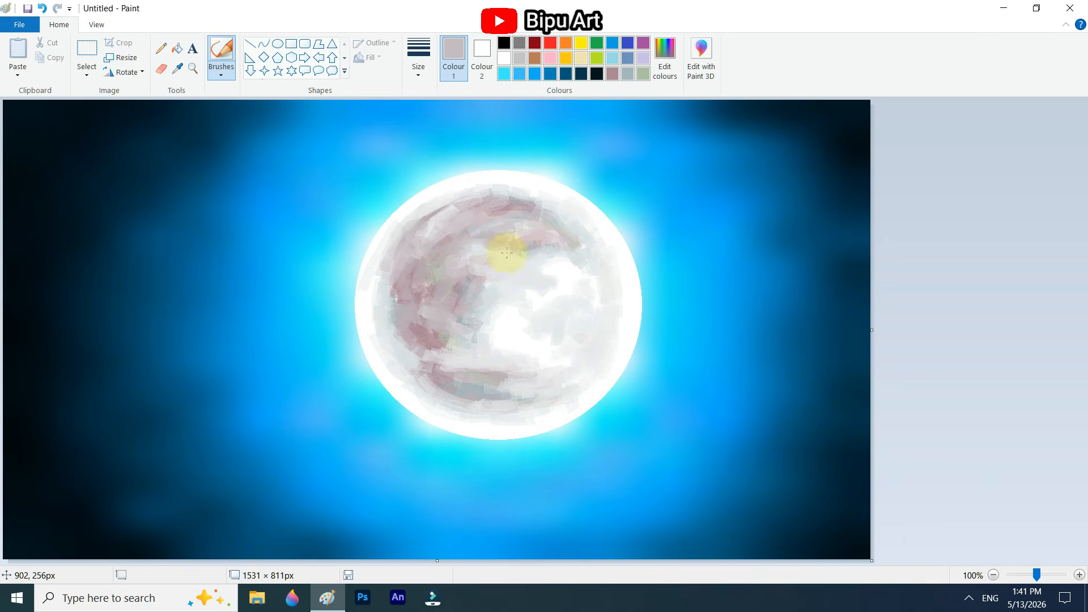
left_click_drag(567, 226, 519, 228)
Step: Add dark texture with sampled blue-grey and mauve tones, placing small patches on the moon's centre and right side
left_click(178, 70)
left_click(453, 349)
mouse_move(433, 344)
left_mouse_down()
mouse_move(410, 342)
mouse_move(397, 292)
mouse_move(408, 308)
mouse_move(437, 254)
left_mouse_up()
left_click(593, 363)
left_click(178, 69)
left_click(415, 350)
left_click(178, 69)
left_click(433, 339)
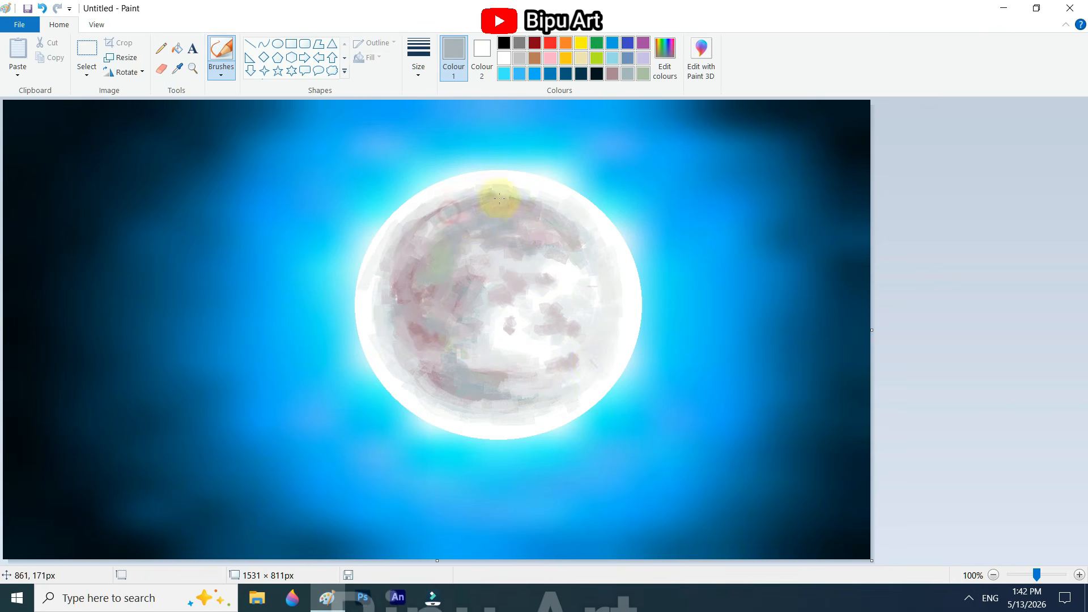
Step: Sample paler tones and soften the small dark patches around the moon's centre and upper right
left_click(178, 69)
left_click(505, 318)
left_click(178, 69)
left_click(525, 272)
mouse_move(522, 272)
left_mouse_down()
mouse_move(549, 297)
mouse_move(576, 264)
left_mouse_up()
left_click(178, 69)
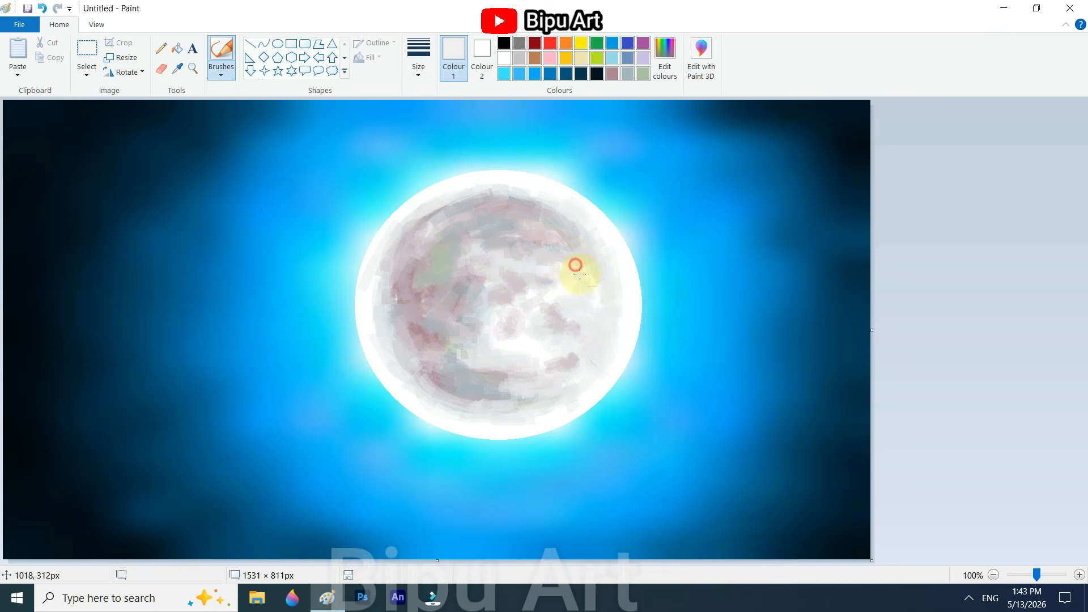
Step: Sample light tones and blend the shading outward along the moon's left, upper and lower right edges
left_click(178, 69)
left_click(576, 351)
mouse_move(409, 301)
left_mouse_down()
mouse_move(426, 340)
mouse_move(528, 190)
mouse_move(407, 218)
mouse_move(366, 288)
left_mouse_up()
left_click(178, 69)
left_click(474, 189)
left_click(178, 69)
left_click(435, 189)
left_click_drag(612, 343, 595, 359)
Step: Brush sampled near-white tones along the moon's left, top and lower left rim to brighten its edge
left_click(178, 70)
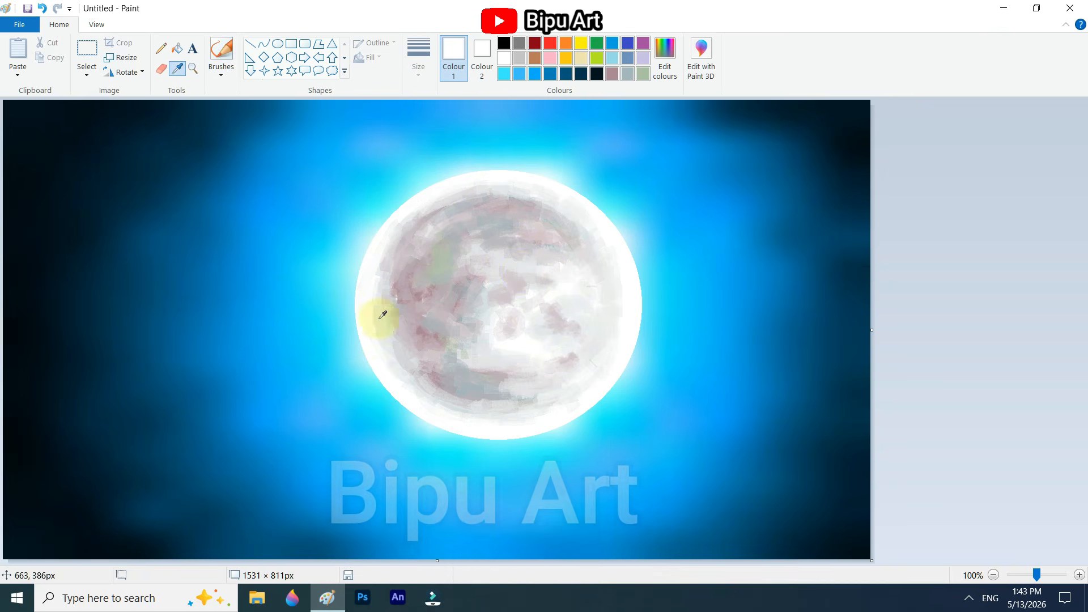
left_click(381, 314)
left_click_drag(380, 309, 374, 271)
left_click_drag(544, 182, 499, 180)
left_click(178, 69)
left_click(375, 335)
left_click_drag(397, 363, 486, 406)
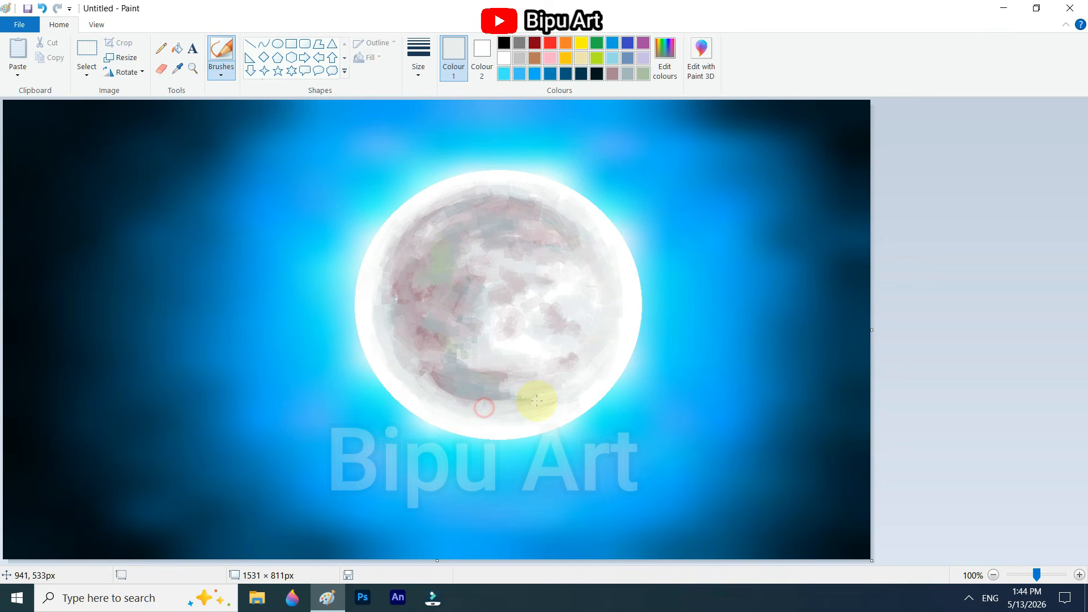
Step: Sample a light grey from the moon's top and blend it along the upper right edge
left_click(176, 70)
left_click(482, 196)
mouse_move(485, 199)
left_mouse_down()
mouse_move(522, 202)
mouse_move(621, 261)
left_mouse_up()
left_click(178, 70)
left_click(585, 229)
Step: Sample near-white from the left rim and spray it around the moon's edge with the Airbrush
left_click(178, 69)
left_click(377, 247)
left_click(221, 72)
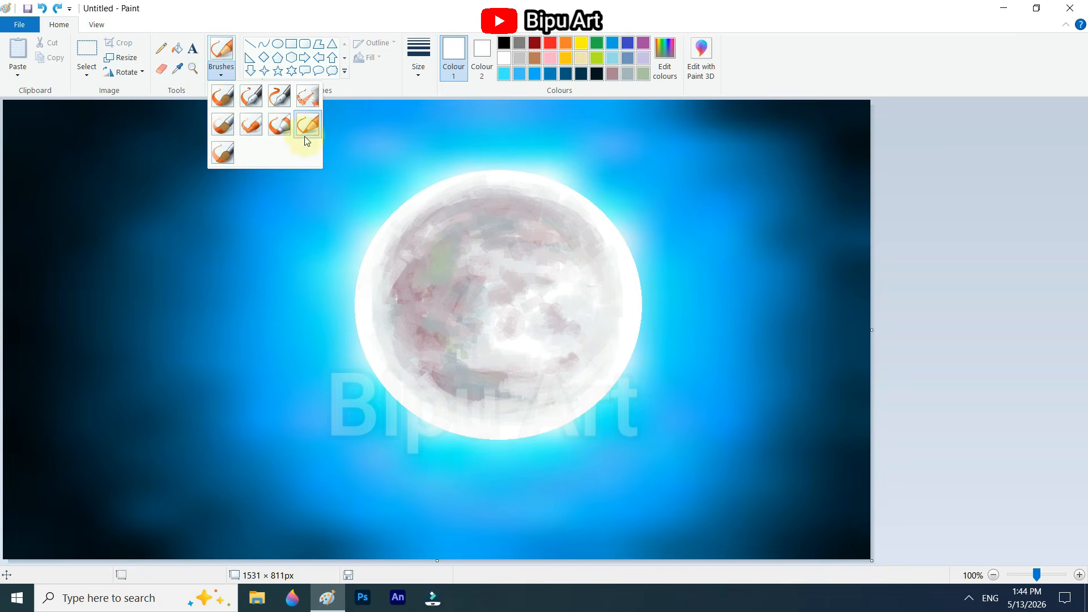
left_click(306, 101)
mouse_move(399, 374)
left_mouse_down()
mouse_move(419, 375)
mouse_move(381, 285)
mouse_move(607, 240)
mouse_move(603, 267)
left_mouse_up()
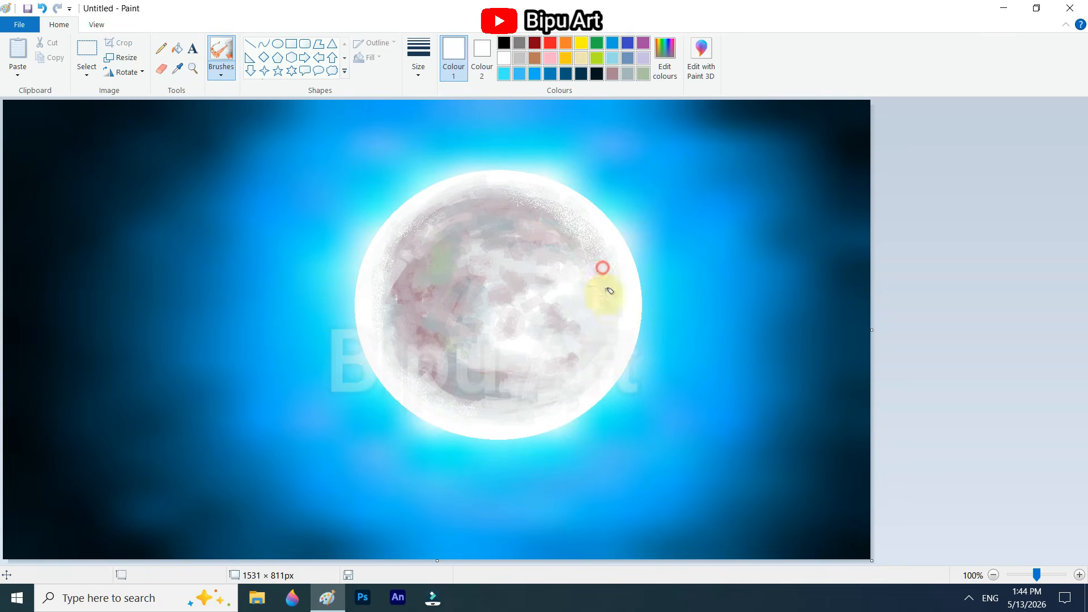
Step: Sample a light grey from the moon's top and spray fine speckles over the shaded surface
left_click(178, 69)
left_click(489, 195)
mouse_move(388, 286)
left_mouse_down()
mouse_move(434, 380)
mouse_move(468, 393)
mouse_move(533, 193)
mouse_move(559, 306)
mouse_move(491, 336)
mouse_move(570, 371)
mouse_move(514, 370)
mouse_move(427, 286)
mouse_move(479, 241)
mouse_move(417, 251)
left_mouse_up()
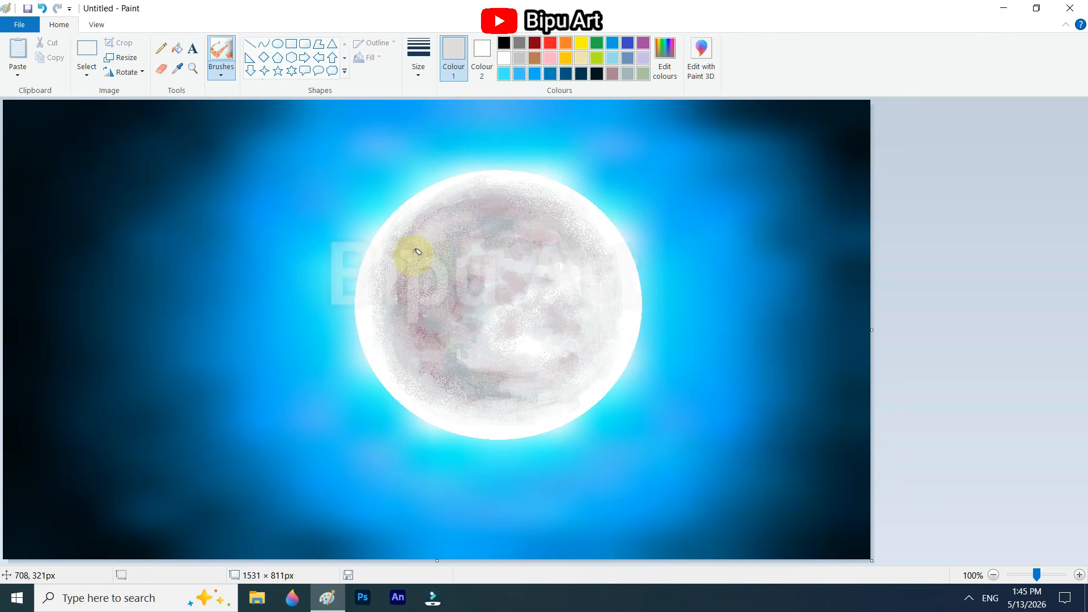
Step: Choose black as Colour 1 and switch to free-form selection
left_click(504, 43)
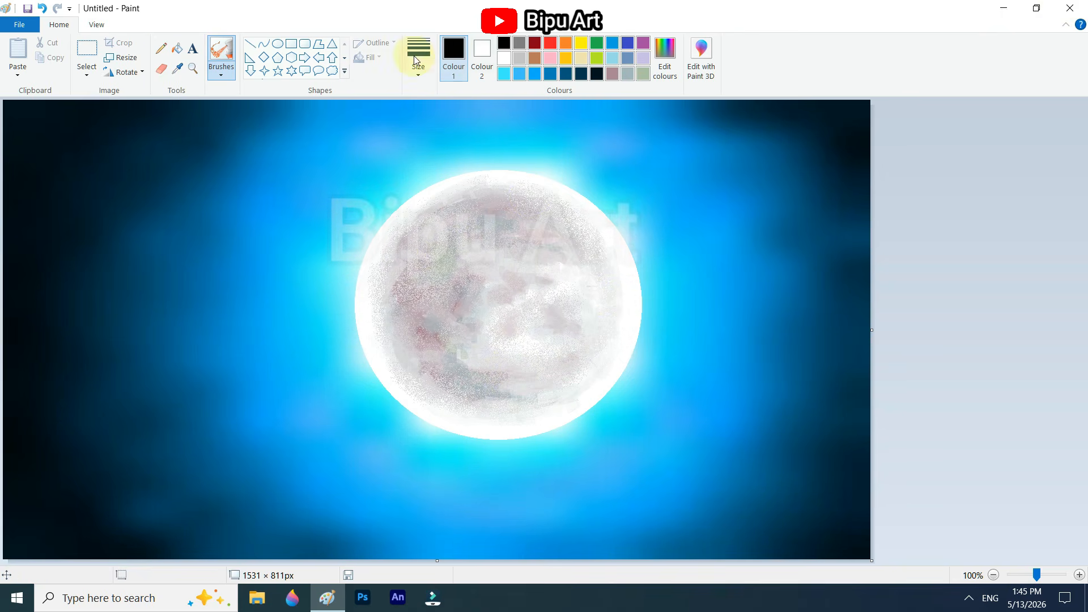
left_click(87, 75)
left_click(98, 119)
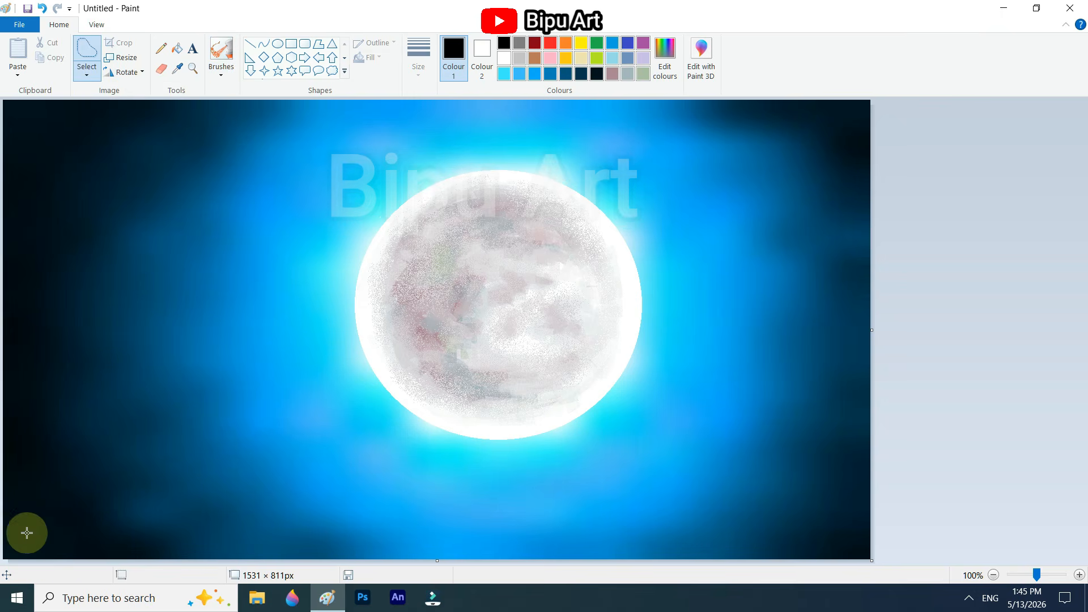
mouse_move(10, 551)
left_mouse_down()
mouse_move(44, 510)
mouse_move(68, 554)
mouse_move(102, 544)
left_mouse_up()
key("Delete")
key("ctrl+z")
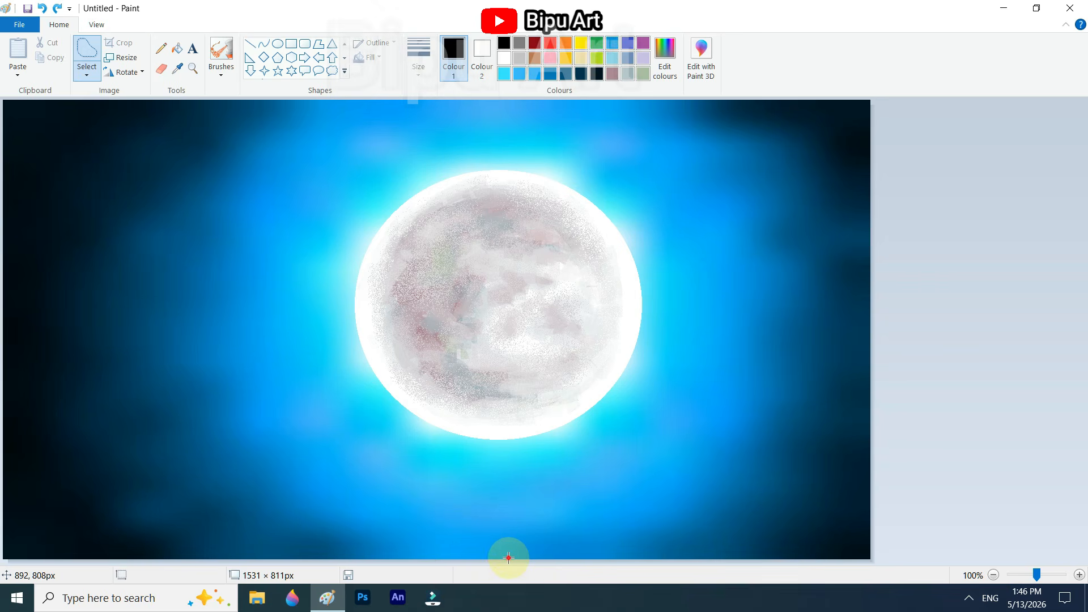
Step: Outline jagged grass tufts freehand at the canvas's bottom centre and delete the selected areas to leave white silhouettes
mouse_move(508, 557)
left_mouse_down()
mouse_move(523, 530)
mouse_move(530, 549)
mouse_move(546, 513)
mouse_move(555, 549)
mouse_move(578, 534)
mouse_move(603, 550)
left_mouse_up()
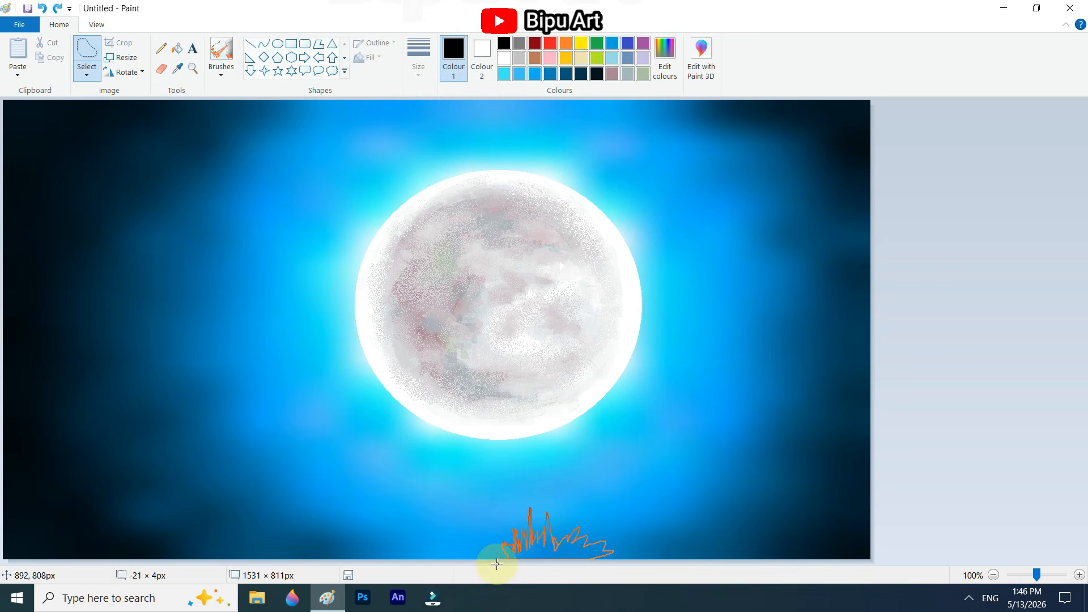
key("Delete")
mouse_move(497, 564)
left_mouse_down()
mouse_move(485, 542)
mouse_move(389, 556)
mouse_move(515, 566)
left_mouse_up()
key("Delete")
Step: Extend the white grass silhouette along the bottom to the canvas's right corner with freehand selections that are deleted
mouse_move(606, 543)
left_mouse_down()
mouse_move(718, 557)
mouse_move(699, 540)
mouse_move(716, 543)
mouse_move(734, 513)
mouse_move(751, 513)
mouse_move(768, 536)
mouse_move(804, 500)
mouse_move(832, 541)
mouse_move(846, 530)
mouse_move(850, 476)
mouse_move(873, 520)
left_mouse_up()
key("Delete")
left_click(690, 553)
left_click_drag(718, 574, 674, 565)
key("Delete")
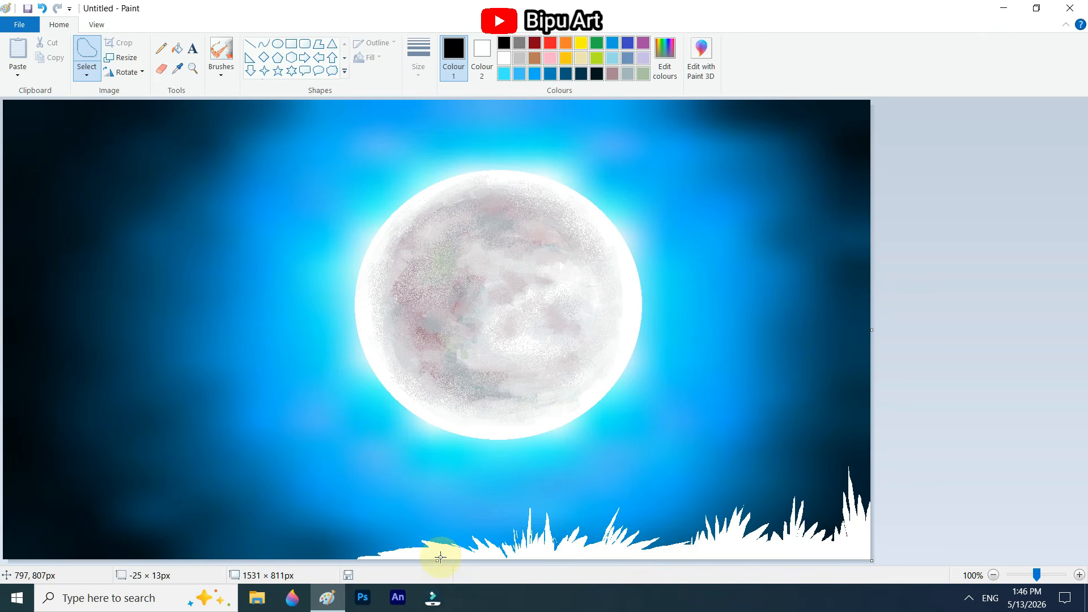
Step: Cut spiky white grass out of the canvas's lower left corner and continue it along the bottom edge
mouse_move(15, 531)
left_mouse_down()
mouse_move(1, 539)
mouse_move(170, 539)
mouse_move(128, 570)
left_mouse_up()
left_click_drag(1, 544, 2, 545)
key("Delete")
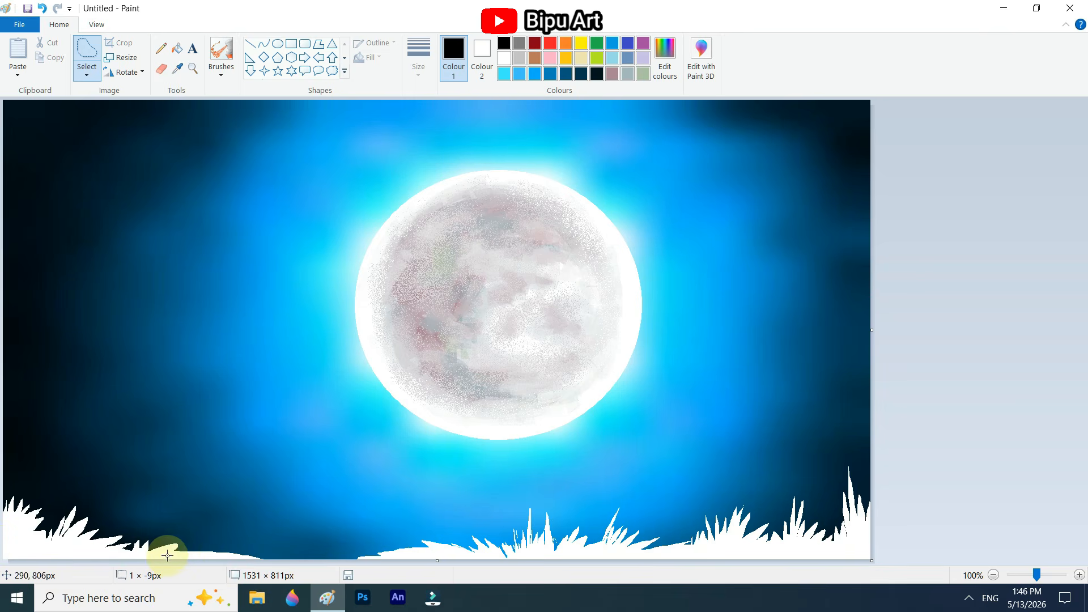
mouse_move(191, 538)
left_mouse_down()
mouse_move(205, 555)
mouse_move(248, 545)
mouse_move(348, 552)
mouse_move(315, 566)
mouse_move(175, 564)
left_mouse_up()
key("Delete")
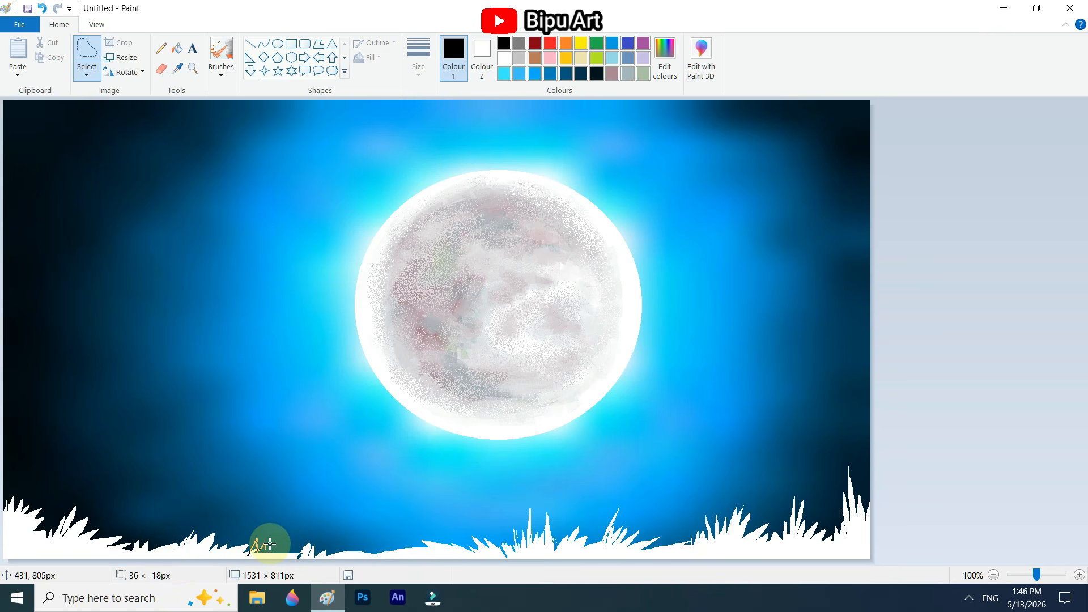
Step: Close the gap between the left and centre grass with small white tufts cut along the bottom edge
left_click_drag(316, 550, 323, 559)
key("Delete")
mouse_move(362, 557)
left_mouse_down()
mouse_move(383, 521)
mouse_move(371, 558)
left_mouse_up()
key("Delete")
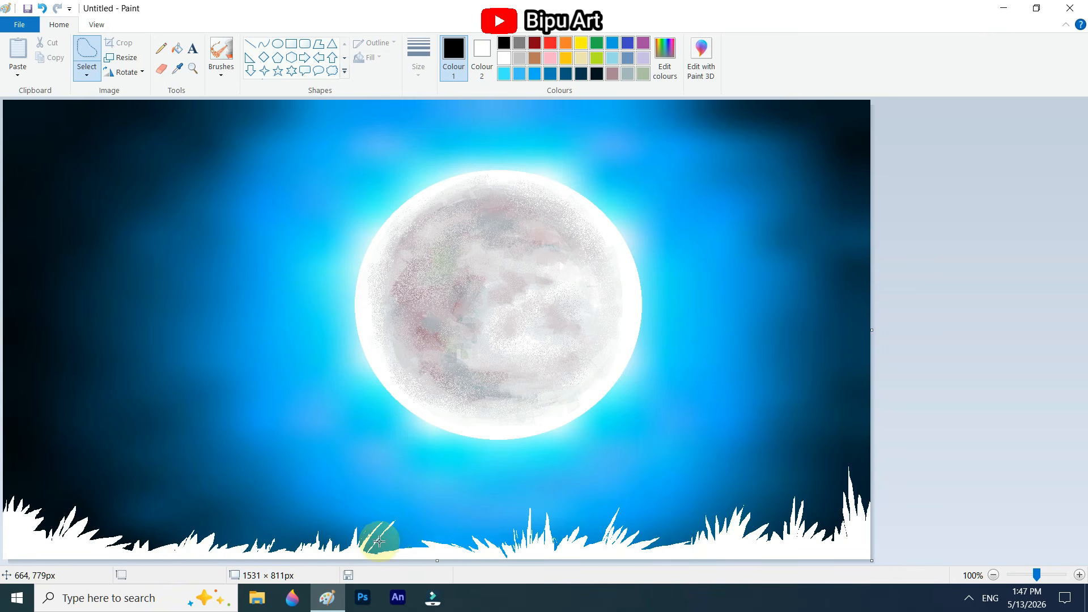
Step: Cut additional thin, slanted grass blades out of the background along the low white grass left of centre
key("super")
key("super")
scroll(381, 552, "up", 1)
scroll(718, 494, "down", 6)
scroll(717, 494, "down", 1)
mouse_move(595, 548)
left_mouse_down()
mouse_move(556, 542)
mouse_move(634, 534)
mouse_move(554, 544)
left_mouse_up()
key("Delete")
mouse_move(383, 536)
left_mouse_down()
mouse_move(418, 479)
mouse_move(379, 536)
left_mouse_up()
key("Delete")
mouse_move(354, 529)
left_mouse_down()
mouse_move(321, 469)
mouse_move(363, 532)
left_mouse_up()
key("Delete")
left_click_drag(485, 534, 502, 529)
key("Delete")
Step: Add finer blades to the grass clump in the lower left corner by deleting narrow freehand selections
mouse_move(36, 469)
left_mouse_down()
mouse_move(58, 464)
mouse_move(64, 492)
left_mouse_up()
key("Delete")
mouse_move(49, 522)
left_mouse_down()
mouse_move(77, 493)
mouse_move(98, 516)
left_mouse_up()
key("Delete")
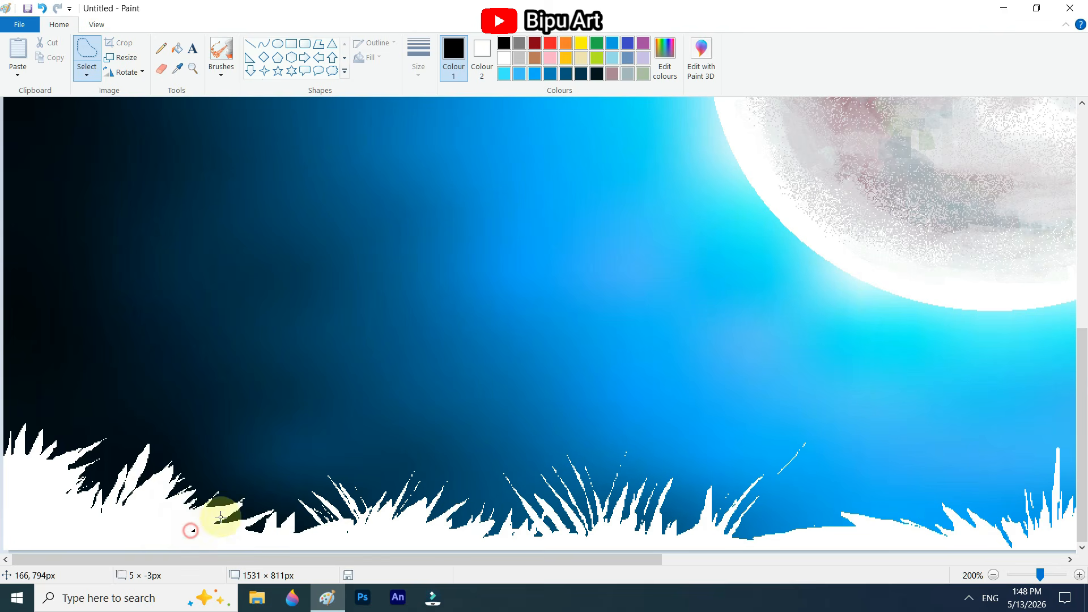
left_click_drag(221, 517, 194, 528)
key("Delete")
left_click_drag(27, 470, 40, 473)
key("Delete")
mouse_move(42, 472)
left_mouse_down()
mouse_move(97, 423)
mouse_move(60, 463)
left_mouse_up()
key("Delete")
Step: Add small thin blades to the low grass near the bottom centre with further deleted freehand selections
mouse_move(185, 560)
left_mouse_down()
mouse_move(508, 561)
mouse_move(428, 561)
left_mouse_up()
mouse_move(409, 503)
left_mouse_down()
mouse_move(435, 533)
mouse_move(420, 540)
left_mouse_up()
key("Delete")
key("Delete")
left_click_drag(435, 491, 452, 527)
key("Delete")
left_click_drag(462, 503, 499, 535)
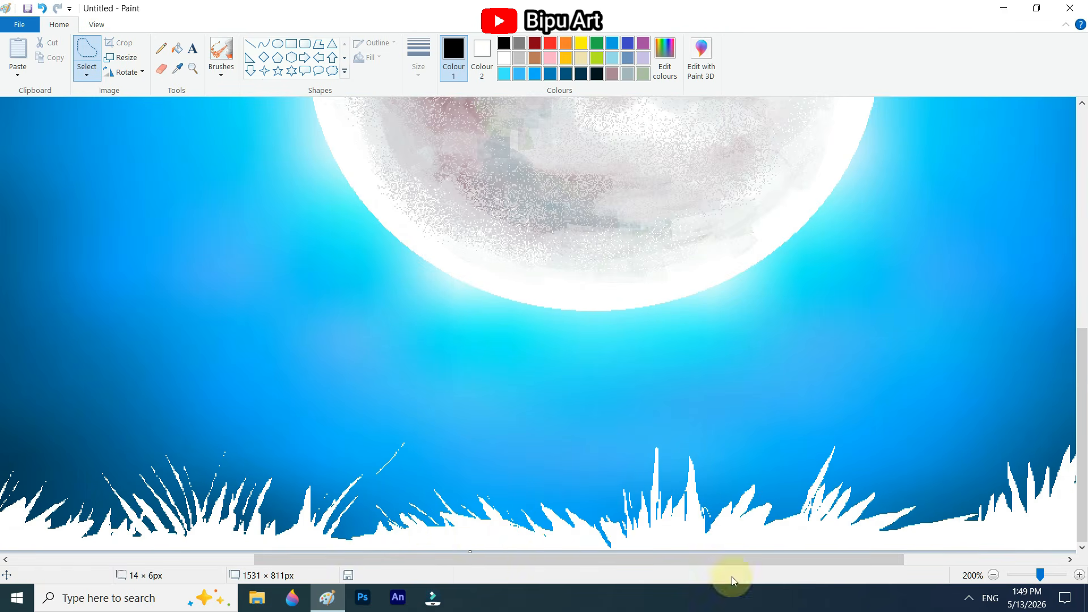
scroll(775, 551, "down", 1)
Step: Recolour the white grass along the bottom edge black with the colour-replacing Eraser, using white as primary and black as secondary colour
left_click(162, 69)
left_click(482, 56)
left_click(504, 44)
left_click(454, 57)
left_click(503, 57)
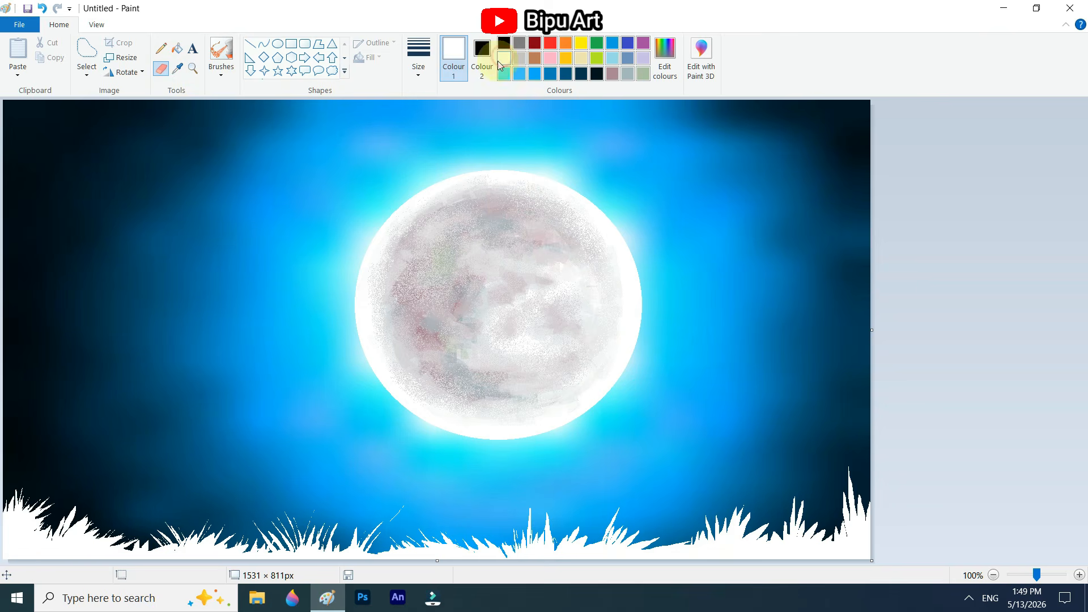
mouse_move(161, 487)
left_mouse_down()
mouse_move(431, 541)
mouse_move(897, 539)
left_mouse_up()
left_click_drag(796, 537, 509, 566)
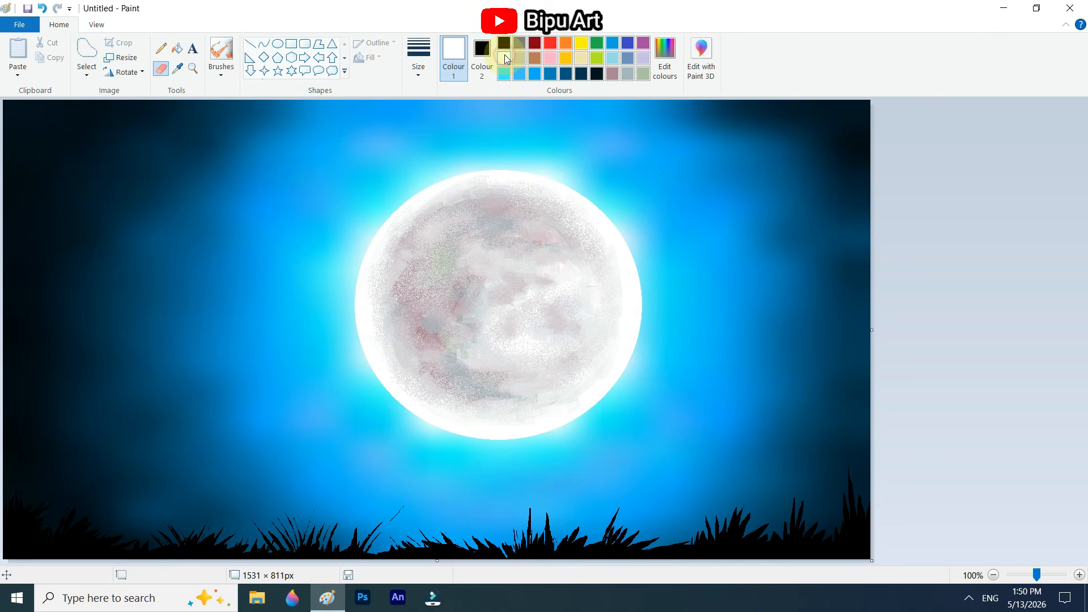
Step: Set the secondary colour to white and cut slender freehand highlight blades into the second black grass clump from the left
left_click(87, 50)
left_click(482, 57)
left_click(504, 59)
left_click_drag(59, 533, 95, 531)
key("ctrl+z")
scroll(96, 531, "up", 1)
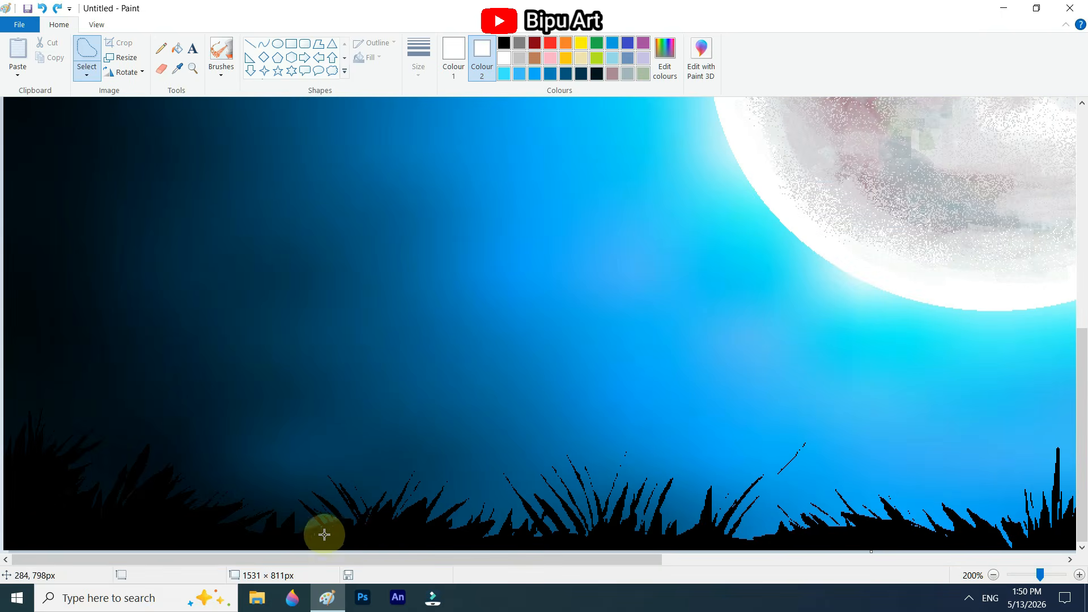
key("Delete")
left_click_drag(357, 530, 377, 520)
key("Delete")
Step: Add more white blades around that clump's base and thin slanted ones to the neighbouring clump left of the moon
left_click_drag(390, 521, 395, 518)
key("Delete")
mouse_move(316, 532)
left_mouse_down()
mouse_move(312, 515)
mouse_move(347, 515)
mouse_move(349, 524)
left_mouse_up()
key("Delete")
mouse_move(321, 523)
left_mouse_down()
mouse_move(307, 495)
mouse_move(323, 523)
left_mouse_up()
key("Delete")
mouse_move(565, 525)
left_mouse_down()
mouse_move(553, 520)
mouse_move(557, 534)
left_mouse_up()
left_click_drag(609, 479, 612, 504)
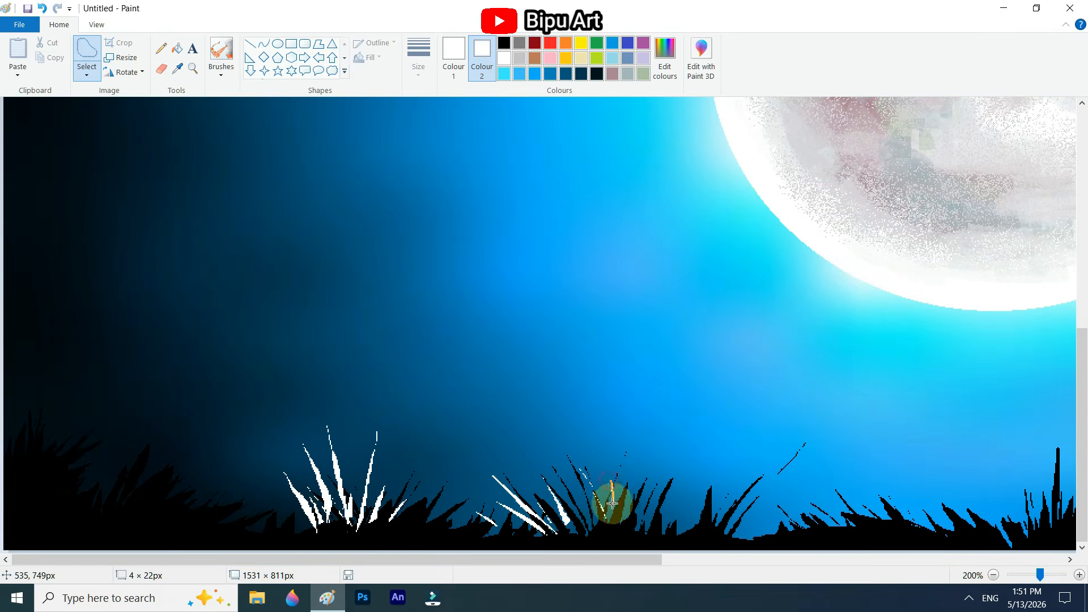
Step: Cut white highlight blades into the black grass clumps directly below the moon
left_click_drag(214, 559, 586, 562)
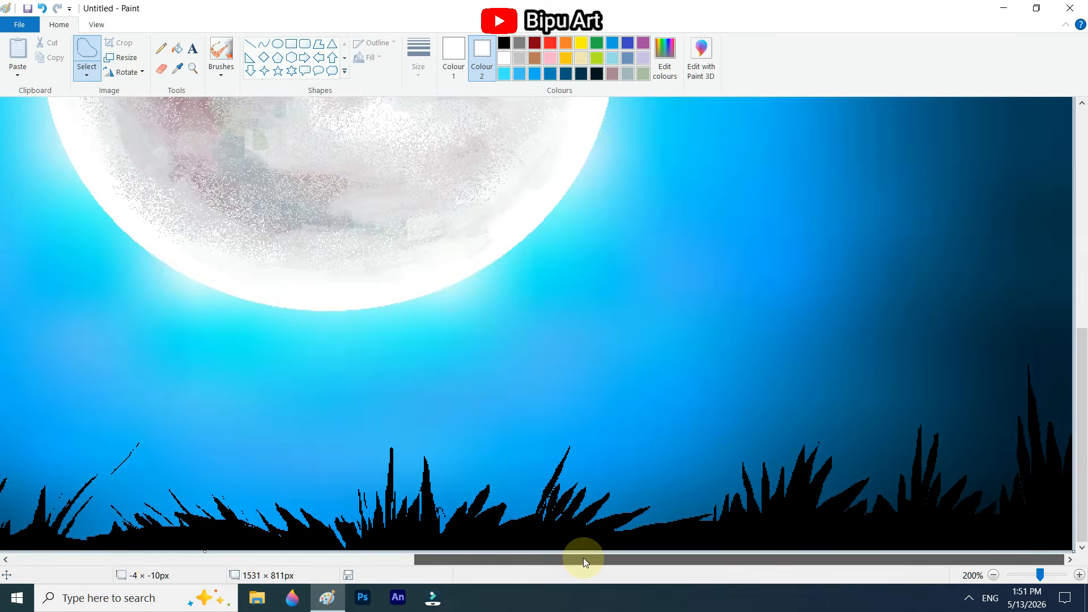
left_click_drag(424, 502, 427, 503)
key("Delete")
mouse_move(434, 523)
left_mouse_down()
mouse_move(442, 502)
mouse_move(435, 522)
left_mouse_up()
key("Delete")
left_click_drag(521, 531, 537, 516)
key("Delete")
Step: Cut white blades into the low grass and the clump right of the moon by deleting narrow freehand selections
left_click_drag(671, 532, 674, 533)
key("Delete")
left_click_drag(758, 513, 755, 514)
key("Delete")
left_click_drag(783, 528, 789, 524)
key("Delete")
Step: Add thin white highlight blades to the grass clumps near the lower right corner
key("Delete")
left_click_drag(939, 526, 947, 513)
key("Delete")
mouse_move(1013, 477)
left_mouse_down()
mouse_move(1024, 488)
mouse_move(1015, 482)
left_mouse_up()
key("Delete")
left_click_drag(1028, 465, 1018, 432)
key("Delete")
left_click_drag(1040, 513, 1043, 504)
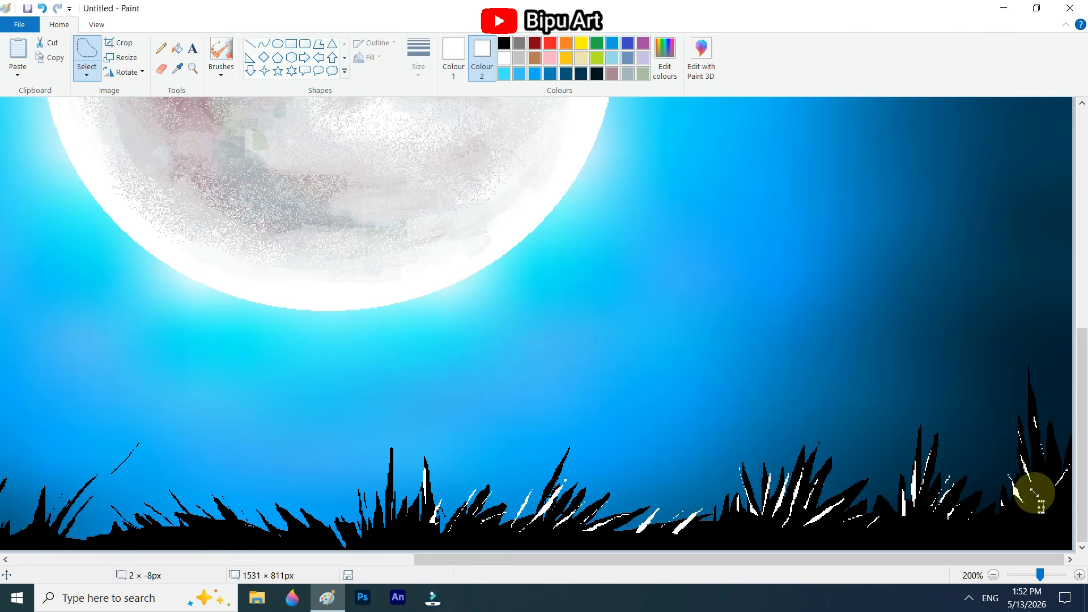
key("Delete")
left_click(994, 576)
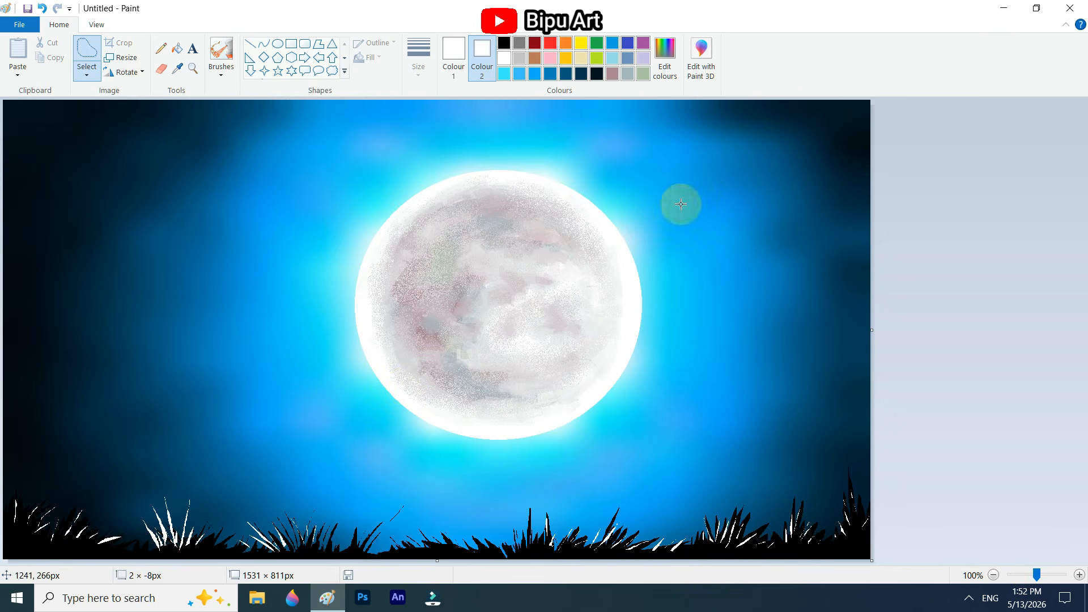
Step: Create a custom dark green as secondary colour and recolour the white highlight blades green with the Eraser
left_click(597, 58)
left_click(665, 58)
left_click_drag(705, 277, 705, 296)
left_click(591, 231)
left_click_drag(591, 231, 592, 202)
left_click(404, 392)
left_click(162, 69)
left_click_drag(188, 505, 140, 553)
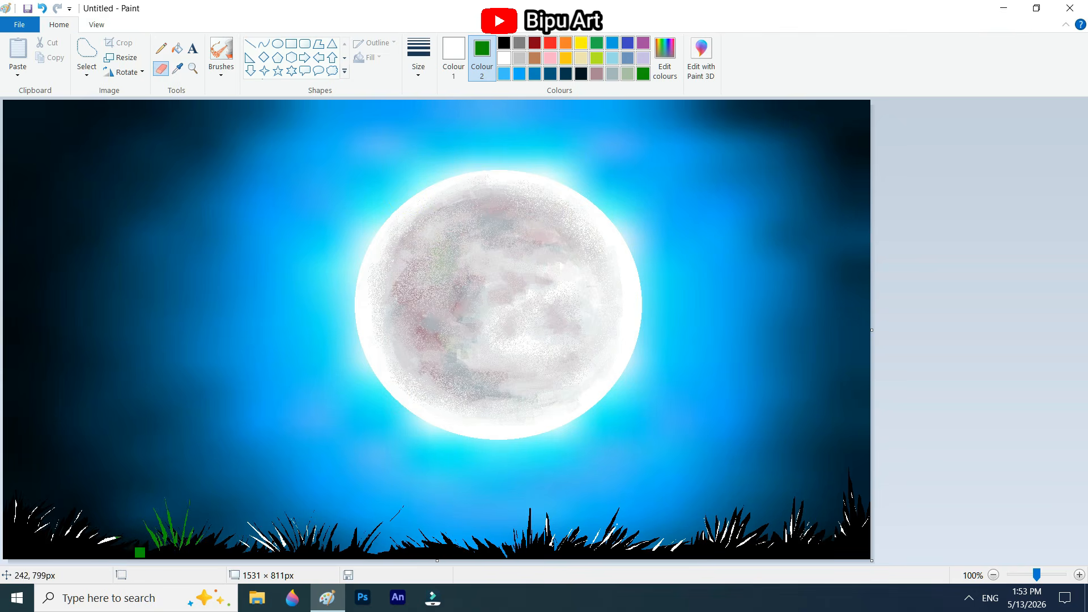
Step: Return the secondary colour to white and cut tall, thin blades into the lower left corner clump, undoing misplaced ones
left_click(504, 58)
left_click(161, 48)
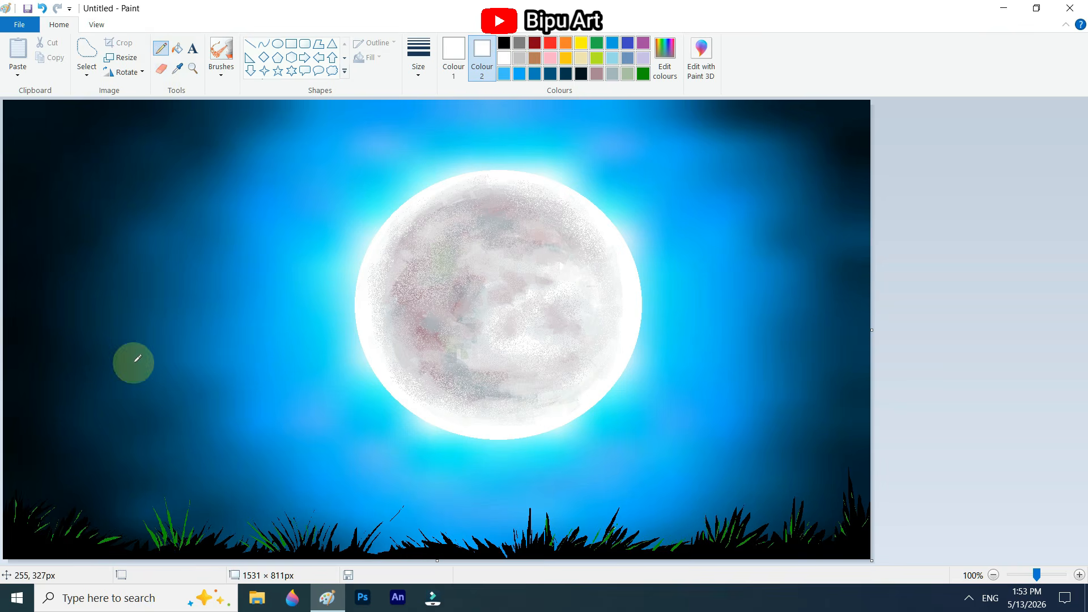
key("ctrl+z")
mouse_move(39, 524)
left_mouse_down()
mouse_move(64, 452)
mouse_move(16, 500)
mouse_move(68, 510)
mouse_move(8, 496)
left_mouse_up()
left_click(87, 49)
key("Delete")
key("Delete")
key("Delete")
key("ctrl+z")
key("ctrl+z")
Step: Cut slanted white blades outward along the inner side of the lower left corner clump
key("Delete")
left_click_drag(22, 458, 24, 472)
key("Delete")
left_click_drag(24, 513, 105, 539)
key("Delete")
key("Delete")
key("ctrl+z")
key("Delete")
left_click_drag(112, 538, 121, 525)
Step: Cut tall white grass blades out of the background along the lower right corner
key("Delete")
left_click_drag(61, 501, 92, 439)
key("Delete")
key("Delete")
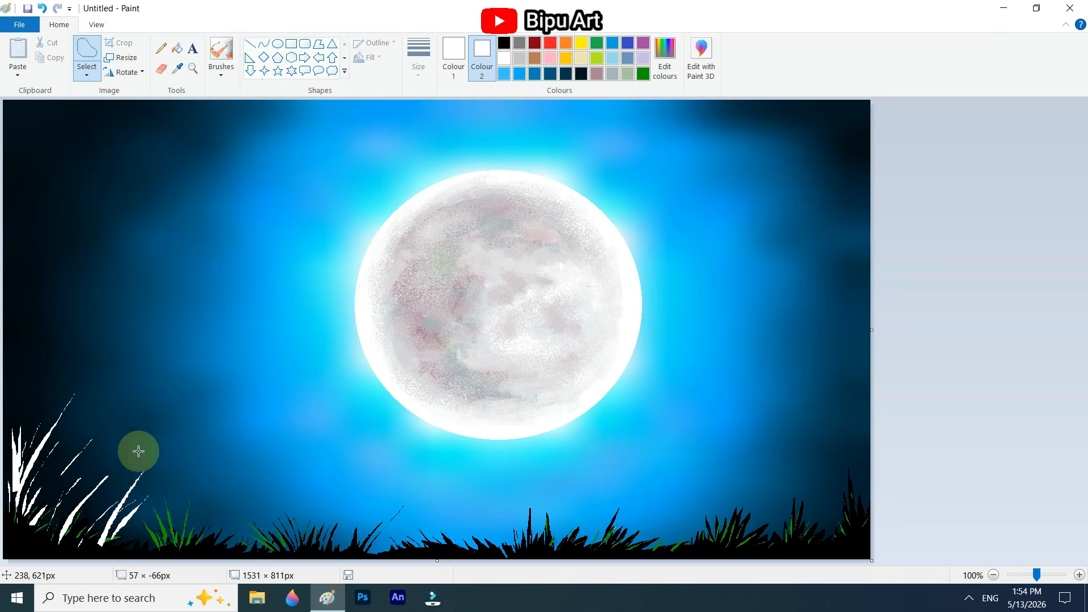
left_click_drag(800, 535, 807, 533)
key("Delete")
mouse_move(832, 534)
left_mouse_down()
mouse_move(831, 449)
mouse_move(858, 528)
left_mouse_up()
key("Delete")
key("Delete")
key("Delete")
mouse_move(798, 533)
left_mouse_down()
mouse_move(793, 516)
mouse_move(801, 532)
left_mouse_up()
Step: Add short white blades at the inner base of the right corner grass and a white tuft right of the moon
key("Delete")
mouse_move(869, 523)
left_mouse_down()
mouse_move(859, 428)
mouse_move(879, 496)
left_mouse_up()
key("Delete")
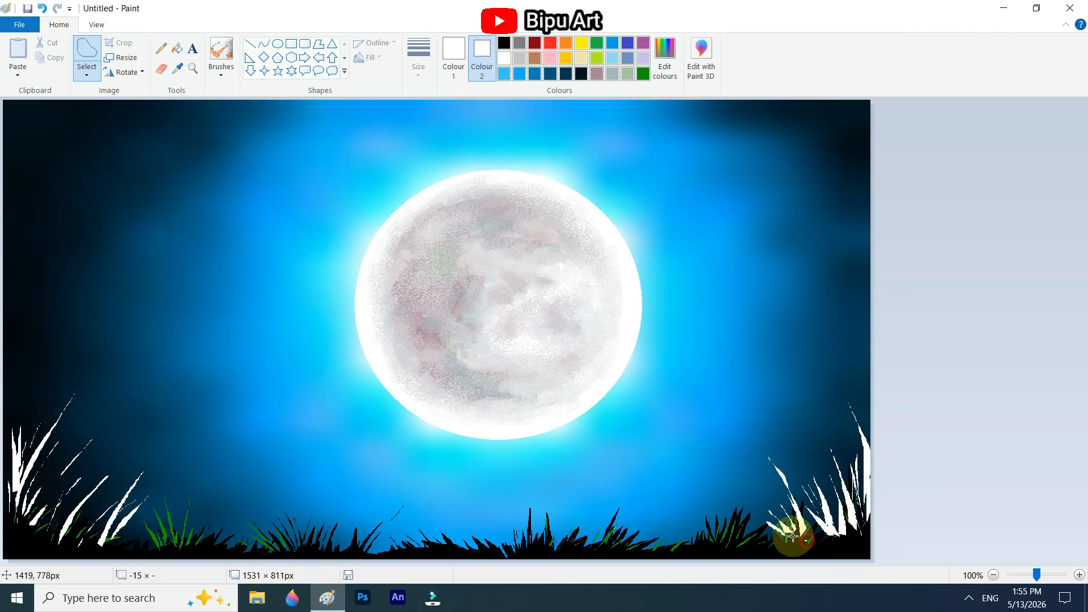
mouse_move(793, 537)
left_mouse_down()
mouse_move(789, 460)
mouse_move(794, 542)
left_mouse_up()
key("Delete")
key("Delete")
key("Delete")
left_click_drag(663, 548, 662, 547)
key("Delete")
left_click_drag(646, 550, 674, 541)
key("Delete")
key("Delete")
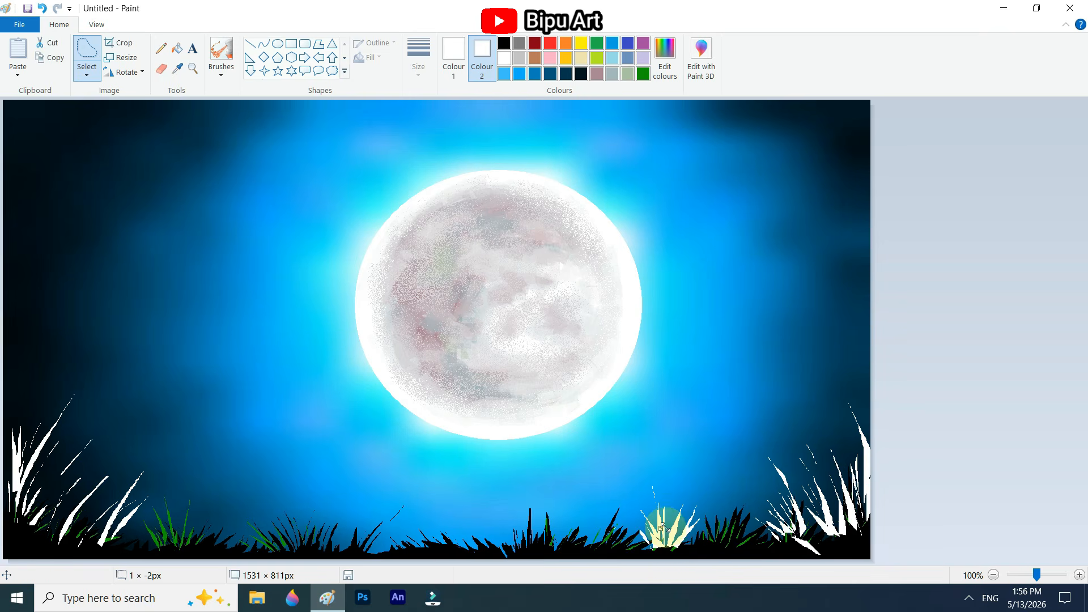
Step: Add a few more fine white blades between the tall ones in the lower left corner
left_click(38, 483)
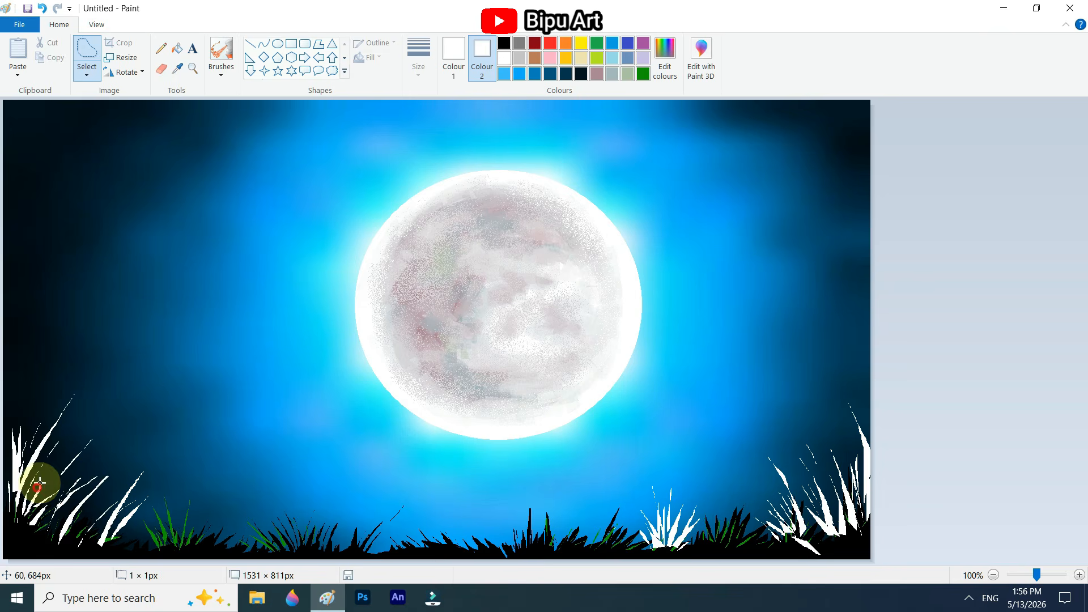
left_click_drag(37, 488, 40, 490)
key("Delete")
mouse_move(79, 483)
left_mouse_down()
mouse_move(87, 471)
mouse_move(81, 483)
left_mouse_up()
key("Delete")
mouse_move(72, 522)
left_mouse_down()
mouse_move(124, 470)
mouse_move(76, 519)
mouse_move(86, 403)
left_mouse_up()
key("Delete")
Step: Recolour all the newly cut white grass blades black with the Eraser
left_click(504, 42)
left_click(161, 69)
mouse_move(733, 542)
left_mouse_down()
mouse_move(834, 513)
mouse_move(861, 411)
left_mouse_up()
Step: Set both colours to the custom green and cut green highlight blades into the tall grass at the left edge
left_click(161, 48)
left_click(643, 74)
left_click(643, 74)
left_click_drag(27, 513, 65, 465)
mouse_move(33, 508)
left_mouse_down()
mouse_move(63, 480)
mouse_move(41, 459)
left_mouse_up()
left_click(86, 49)
key("Delete")
left_click_drag(34, 493, 60, 458)
key("Delete")
key("Delete")
mouse_move(66, 509)
left_mouse_down()
mouse_move(82, 497)
mouse_move(105, 506)
left_mouse_up()
left_click_drag(16, 476, 12, 502)
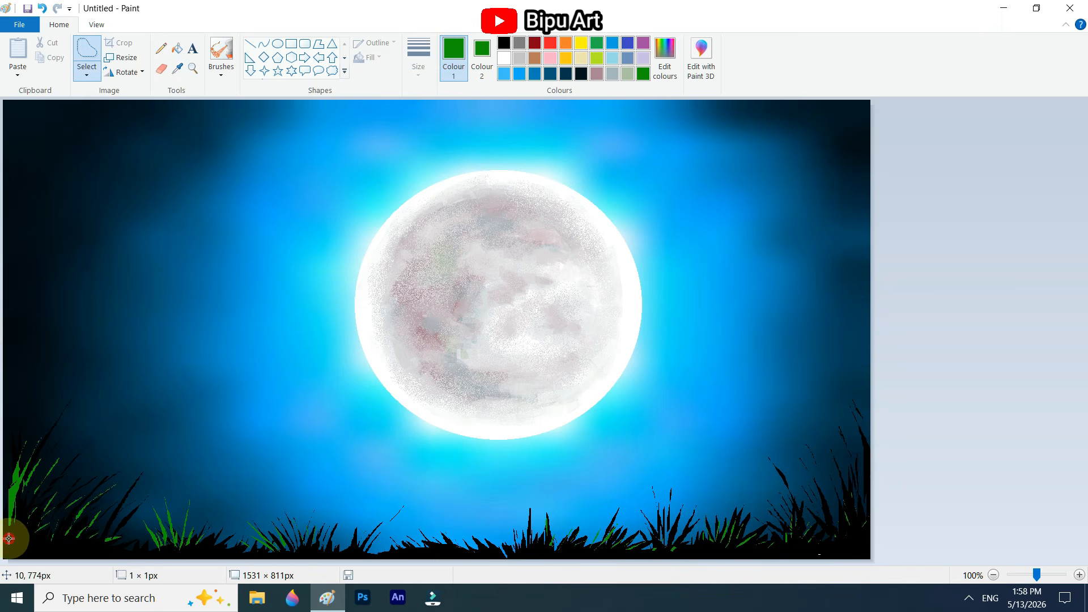
Step: Fill the base of the lower left corner grass with dense green blades
left_click_drag(9, 539, 48, 516)
key("Delete")
left_click_drag(18, 551, 34, 539)
key("Delete")
left_click_drag(34, 552, 52, 542)
Step: Cut short green blades low along the ground between the corner grass and the next clump
key("Delete")
mouse_move(65, 475)
left_mouse_down()
mouse_move(72, 462)
mouse_move(103, 480)
left_mouse_up()
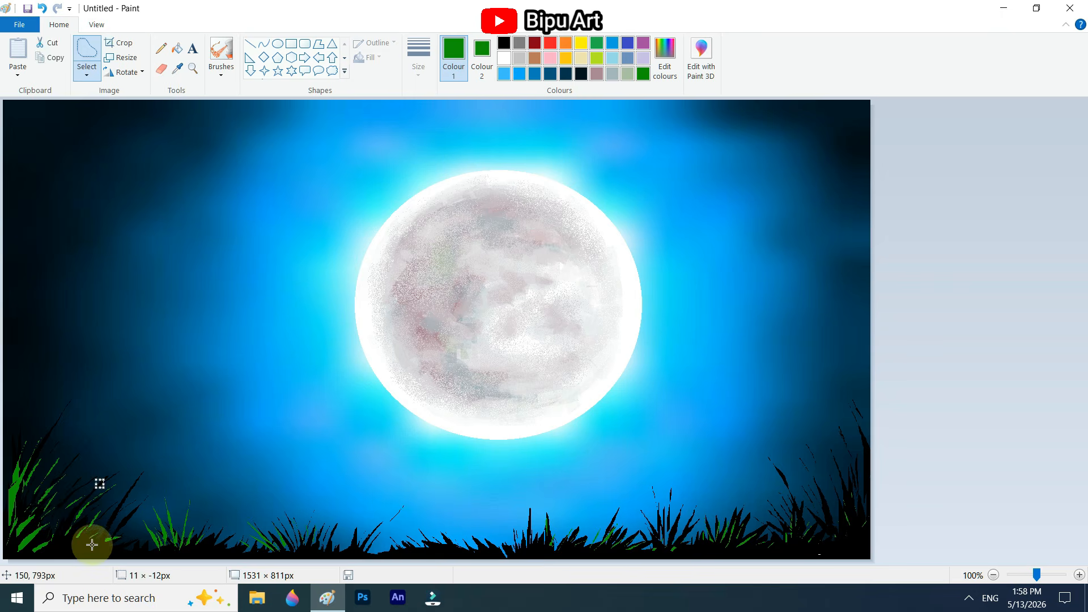
left_click_drag(92, 545, 120, 538)
key("Delete")
left_click_drag(146, 547, 43, 557)
Step: Cut green highlight blades into the tall grass clump in the lower right corner
key("Delete")
left_click_drag(847, 466, 828, 432)
key("Delete")
mouse_move(837, 528)
left_mouse_down()
mouse_move(805, 480)
mouse_move(849, 442)
left_mouse_up()
key("Delete")
left_click_drag(847, 542, 816, 537)
key("Delete")
key("Delete")
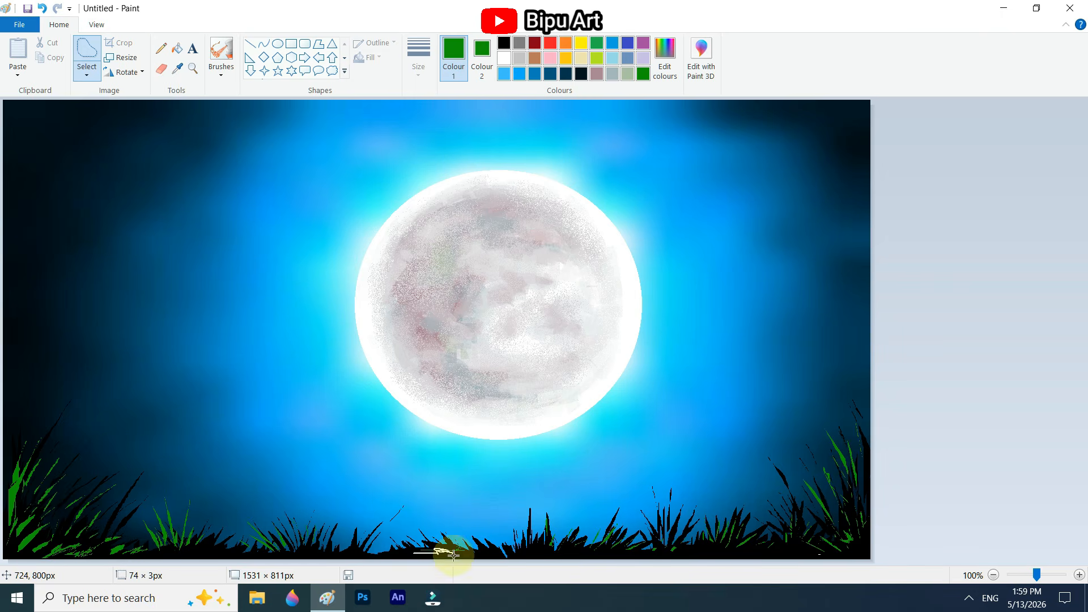
Step: Spray black speckles over the lower parts of the green blades in the left grass to darken them
left_click(504, 43)
left_click(221, 51)
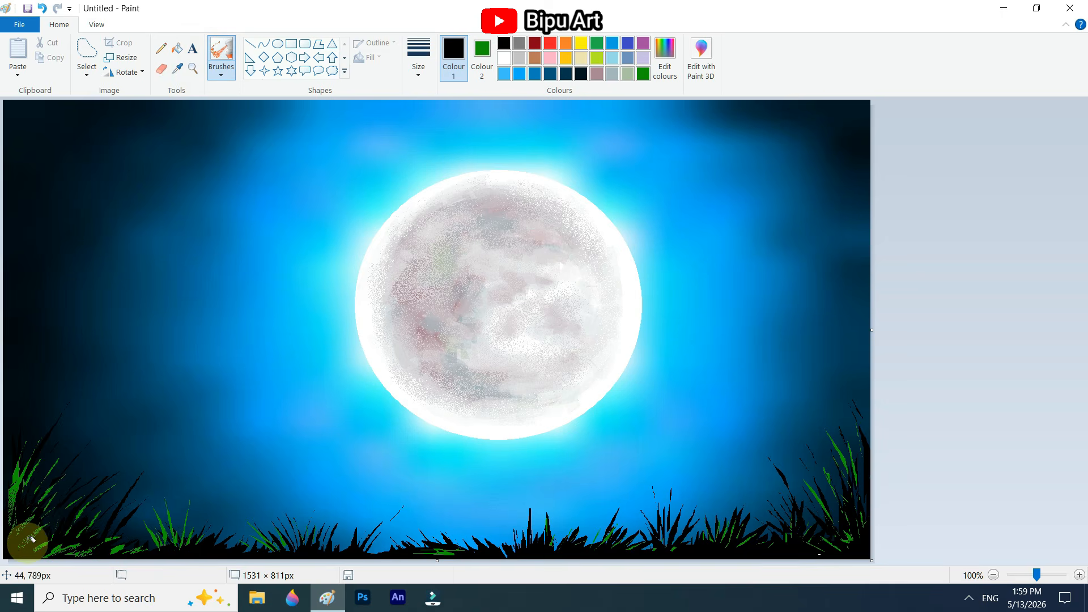
mouse_move(32, 538)
left_mouse_down()
mouse_move(17, 511)
mouse_move(156, 545)
left_mouse_up()
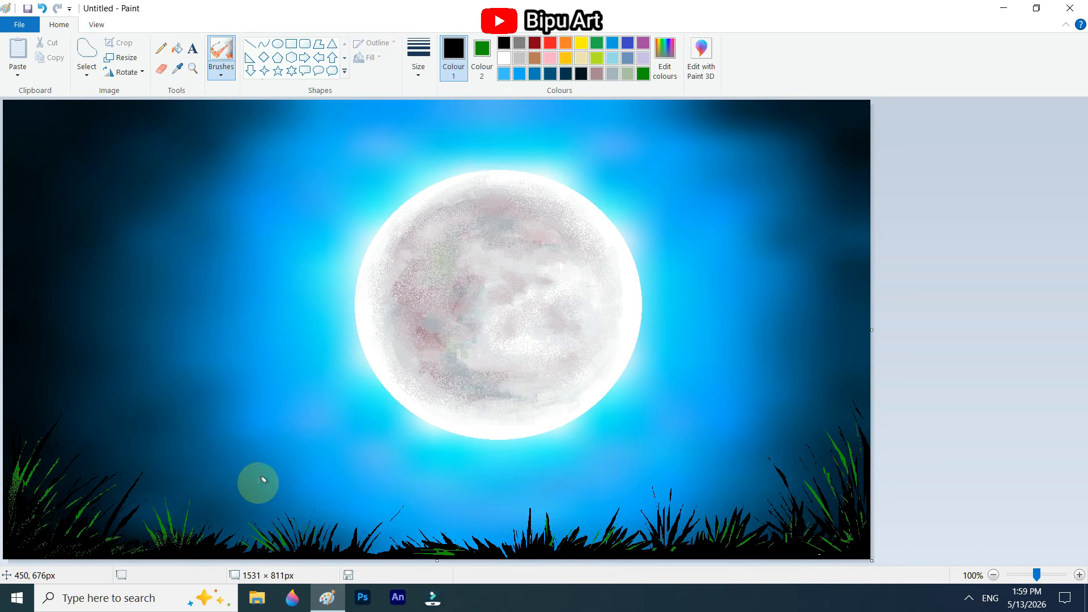
left_click(161, 48)
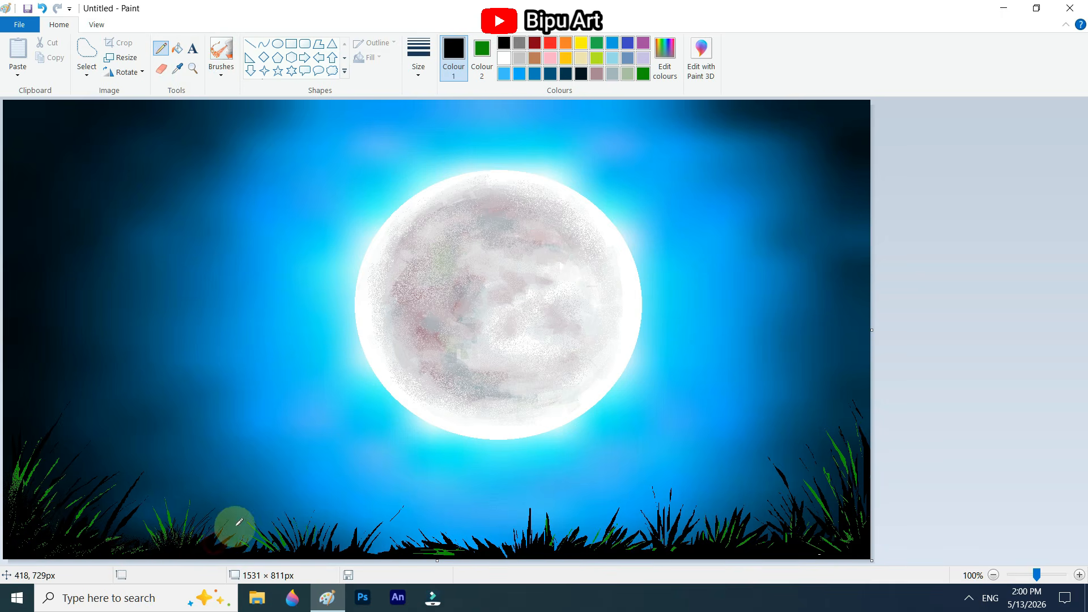
Step: Cut a thick, forked tree branch in black, reaching from the left edge toward the moon, with a lower side branch
left_click(87, 53)
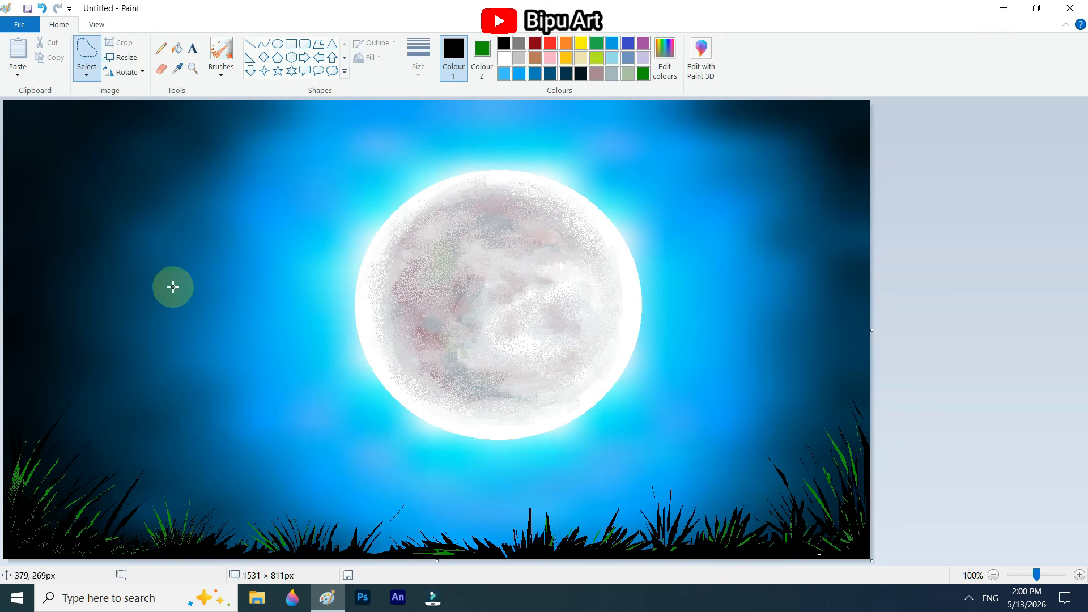
mouse_move(5, 362)
left_mouse_down()
mouse_move(186, 226)
mouse_move(304, 202)
mouse_move(231, 236)
mouse_move(228, 282)
mouse_move(88, 337)
mouse_move(26, 347)
left_mouse_up()
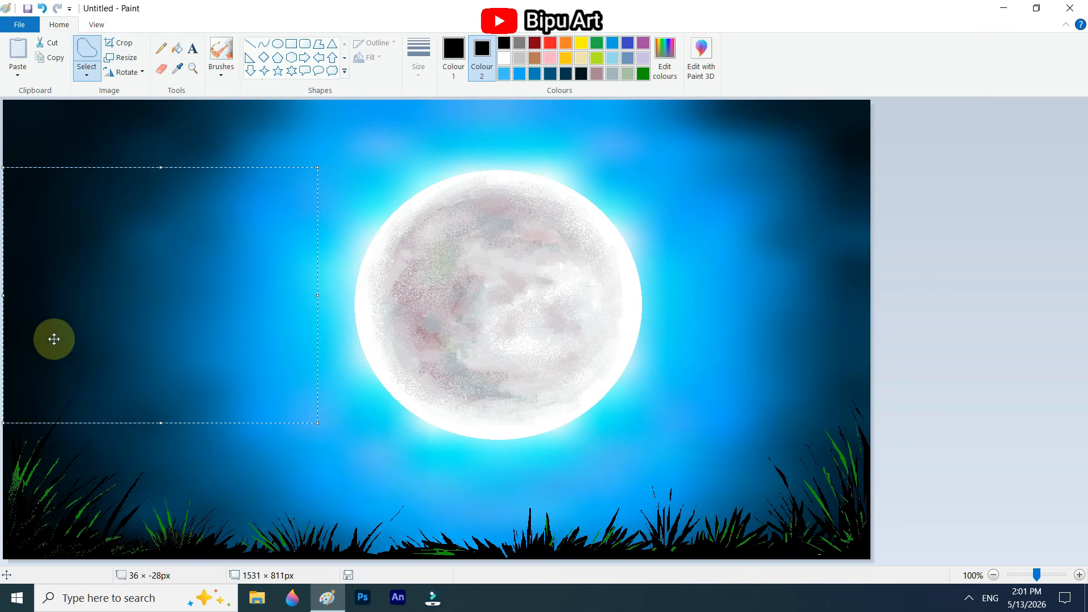
key("Delete")
left_click_drag(222, 286, 221, 285)
key("Delete")
mouse_move(211, 286)
left_mouse_down()
mouse_move(258, 297)
mouse_move(213, 289)
left_mouse_up()
key("Delete")
Step: Extend the upper branches of the black tree with thin, tapering twigs by deleting freehand selections
mouse_move(308, 203)
left_mouse_down()
mouse_move(335, 172)
mouse_move(310, 205)
left_mouse_up()
key("Delete")
left_click_drag(313, 207, 293, 220)
key("Delete")
mouse_move(208, 171)
left_mouse_down()
mouse_move(238, 174)
mouse_move(213, 177)
left_mouse_up()
Step: Add thin black twigs to the end of the lower branch and a small twig on the middle branch
mouse_move(210, 292)
left_mouse_down()
mouse_move(238, 279)
mouse_move(220, 289)
left_mouse_up()
key("Delete")
left_click_drag(302, 279, 307, 278)
key("Delete")
mouse_move(266, 303)
left_mouse_down()
mouse_move(280, 327)
mouse_move(260, 300)
left_mouse_up()
left_click_drag(249, 223, 243, 234)
key("Delete")
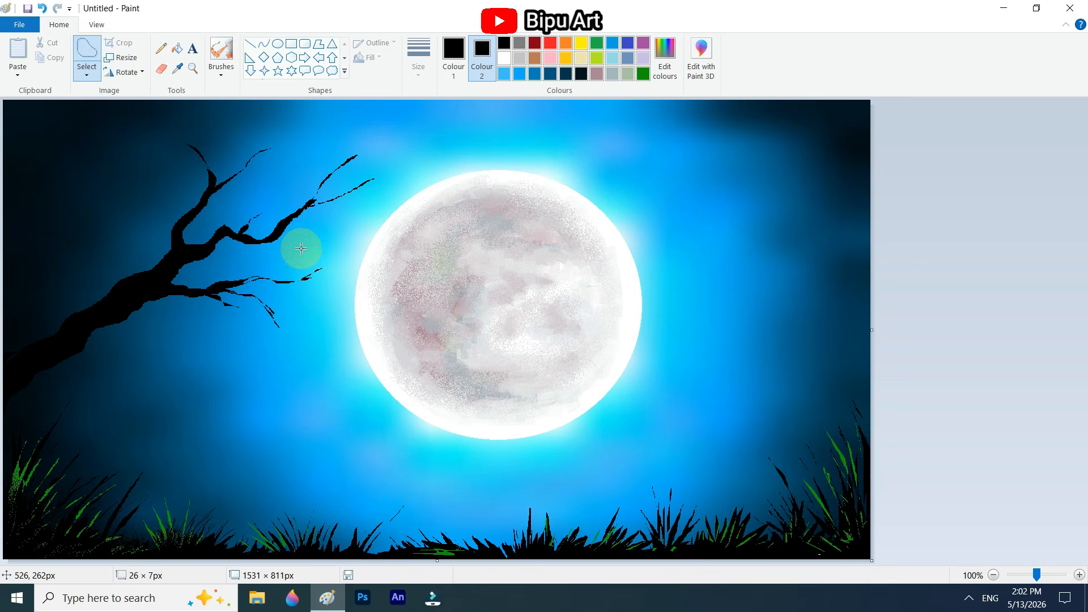
Step: Add a small forked pair of black twigs growing upward from the main branch near its middle
mouse_move(117, 288)
left_mouse_down()
mouse_move(113, 221)
mouse_move(125, 298)
left_mouse_up()
key("Delete")
mouse_move(121, 246)
left_mouse_down()
mouse_move(128, 236)
mouse_move(123, 248)
left_mouse_up()
key("Delete")
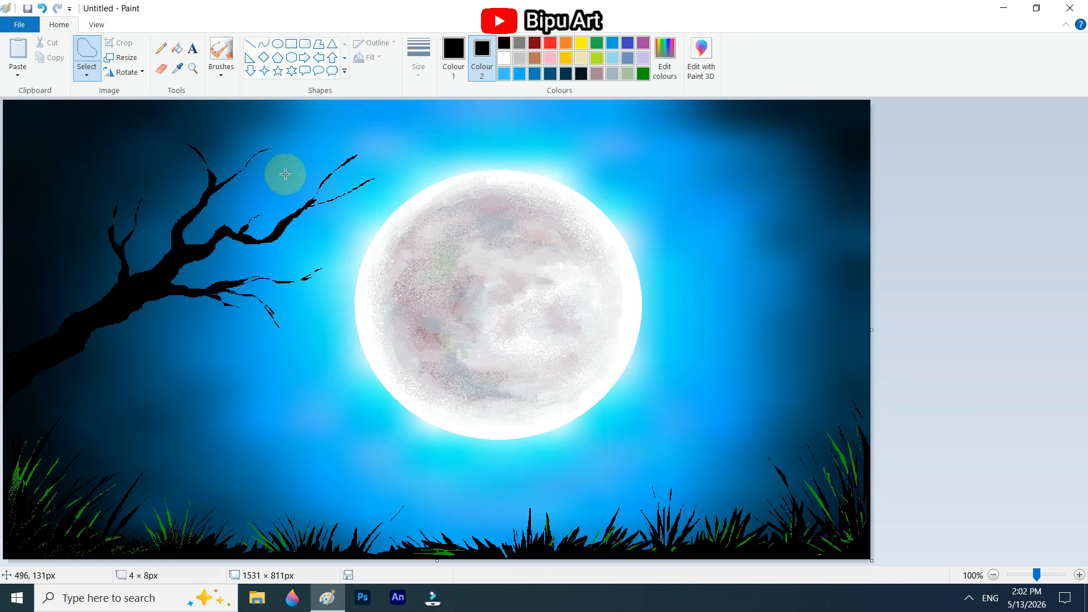
Step: Draw hair-thin black twigs with the Pencil from the tips of the upper and lower branches and beneath the main branch
left_click(161, 49)
left_click_drag(342, 197, 416, 177)
left_click_drag(286, 283, 345, 306)
left_click_drag(280, 324, 323, 339)
left_click_drag(230, 228, 303, 176)
left_click_drag(272, 191, 296, 196)
left_click_drag(136, 313, 227, 339)
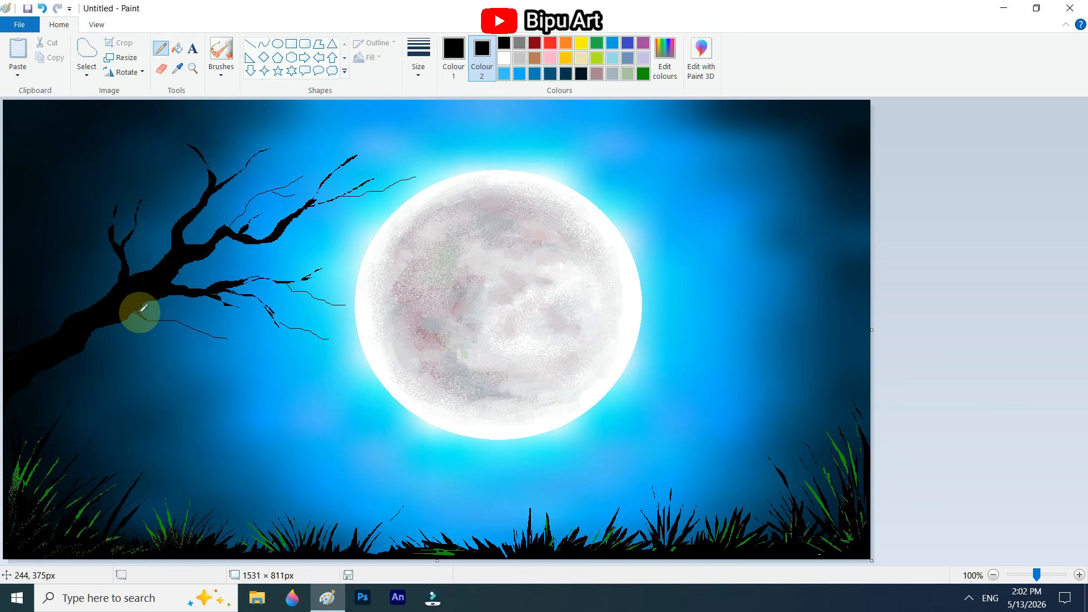
Step: Extend the tips of the upright branches, add slightly thicker twigs between the upper and lower branches, and strengthen the twig beneath the trunk
left_click_drag(209, 172, 208, 154)
left_click_drag(120, 203, 114, 173)
left_click(418, 57)
left_click(447, 126)
mouse_move(133, 312)
left_mouse_down()
mouse_move(165, 320)
mouse_move(149, 321)
left_mouse_up()
left_click_drag(209, 255, 297, 250)
left_click_drag(225, 259, 264, 267)
left_click_drag(323, 181, 305, 211)
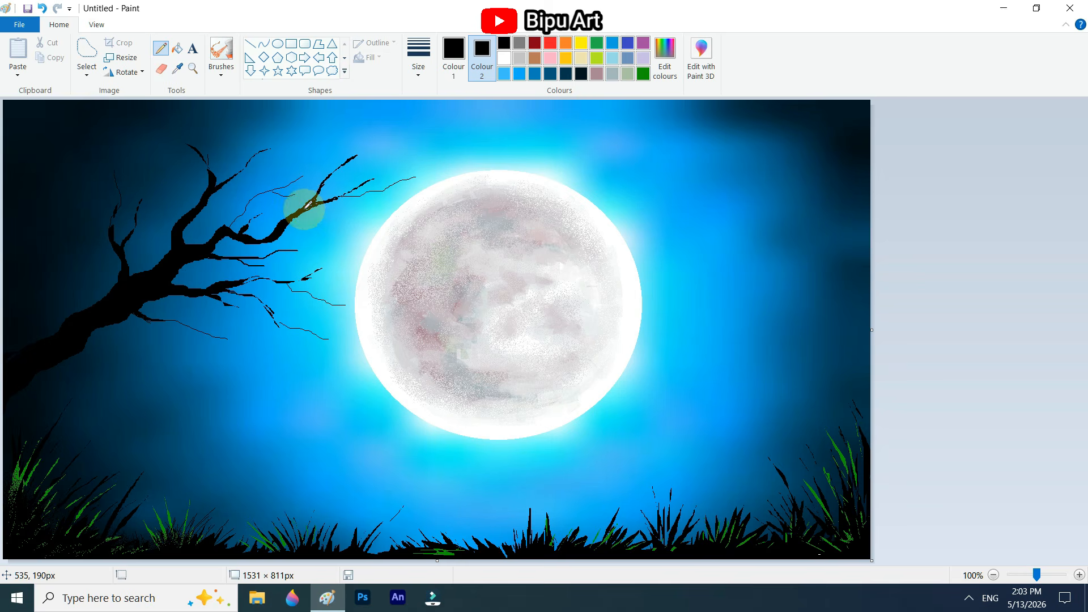
Step: Add crooked black twigs around the end of the lower branch and along the upper branches, reaching up toward the moon
left_click_drag(247, 279, 289, 261)
left_click_drag(262, 277, 210, 293)
left_click_drag(293, 329, 310, 367)
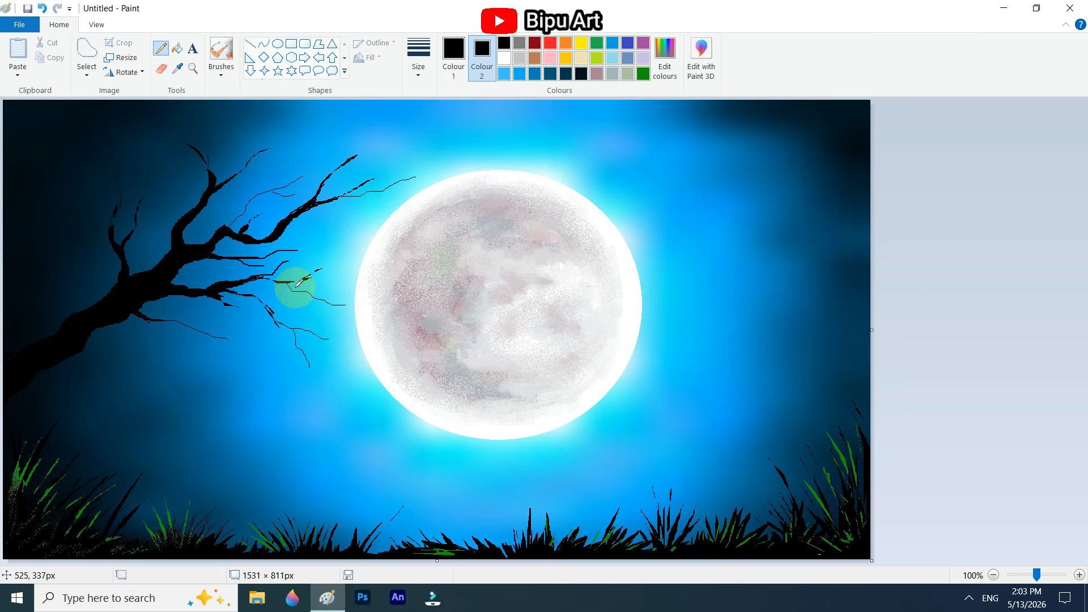
left_click_drag(281, 281, 333, 254)
left_click_drag(357, 197, 387, 199)
left_click_drag(213, 195, 300, 154)
left_click_drag(265, 176, 339, 148)
left_click_drag(333, 174, 412, 139)
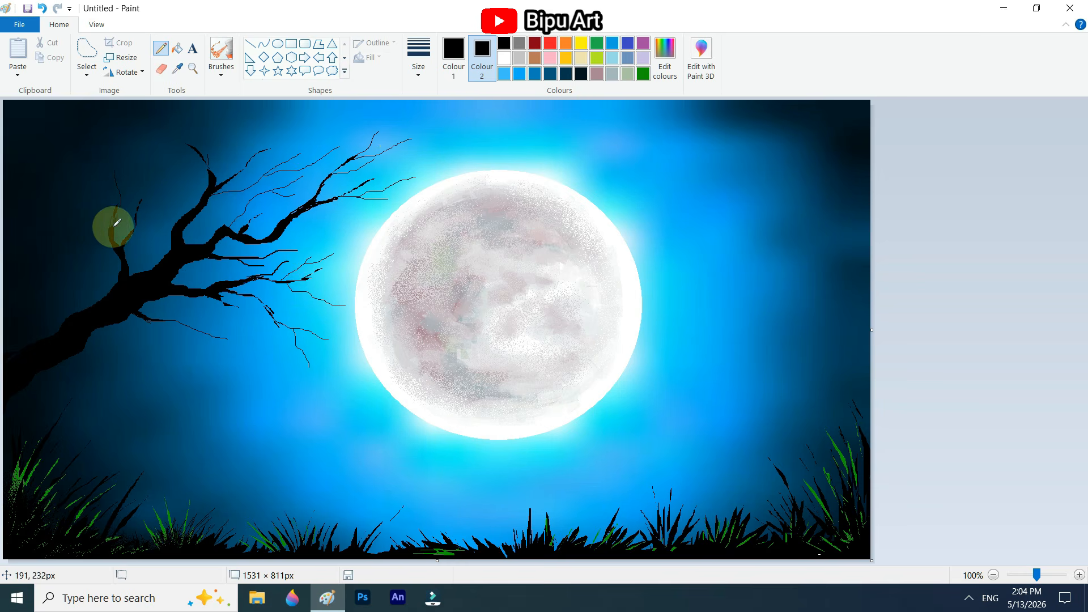
Step: Add twigs to the small upright fork and the topmost branch tip, and thicken the fork and the neighbouring upper branches
left_click_drag(112, 229, 120, 204)
left_click_drag(135, 226, 139, 174)
mouse_move(138, 215)
left_mouse_down()
mouse_move(167, 181)
mouse_move(165, 132)
left_mouse_up()
left_click_drag(196, 148, 185, 125)
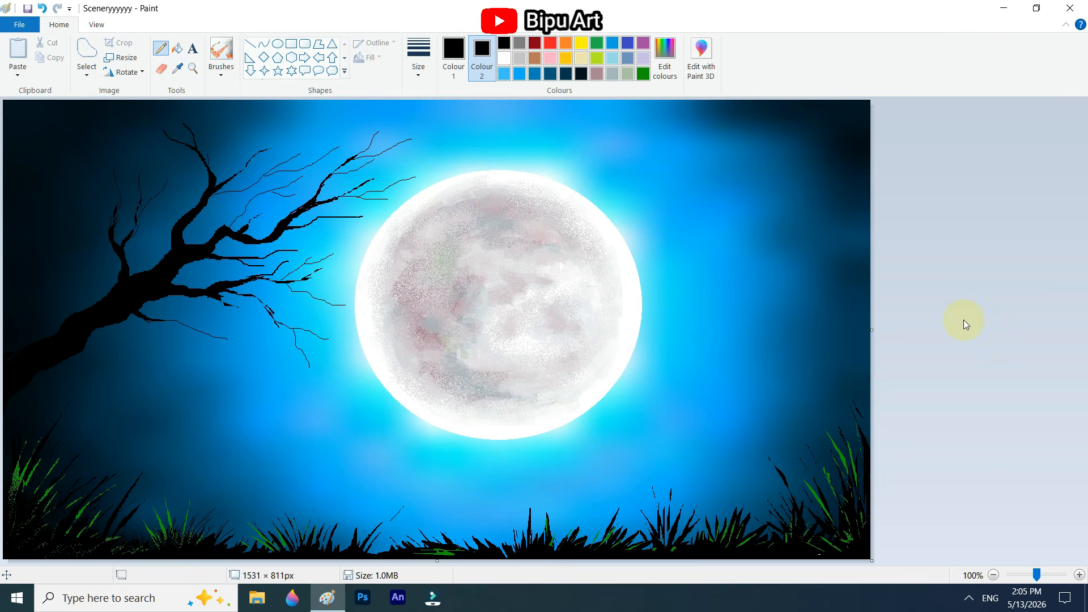
mouse_move(227, 226)
left_mouse_down()
mouse_move(278, 192)
mouse_move(275, 137)
left_mouse_up()
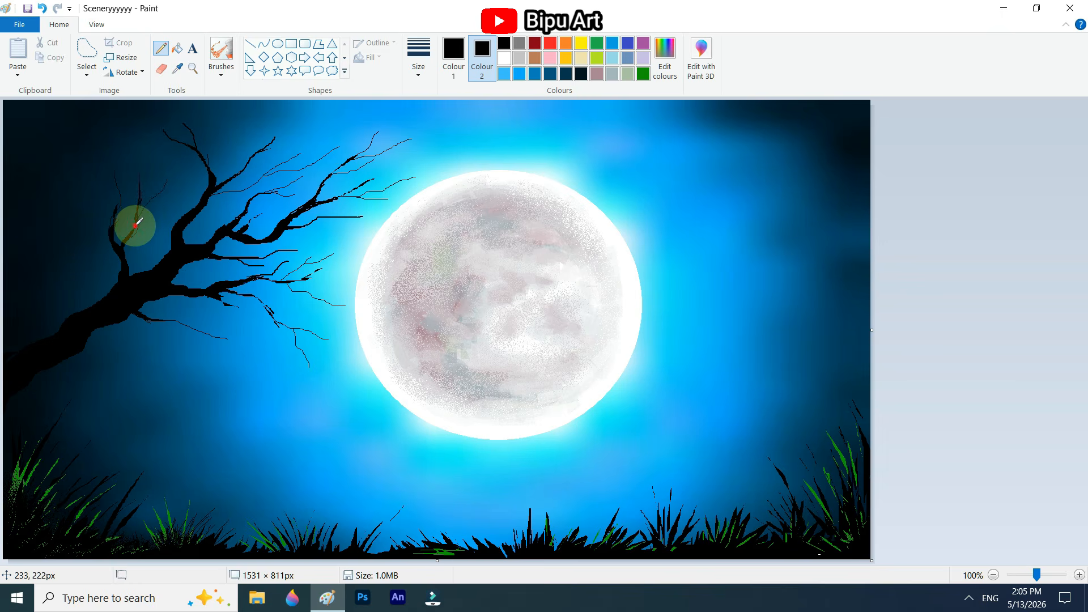
left_click_drag(135, 226, 126, 252)
Step: Add finer black twigs to the upper branch tips, the drooping end of the lower branch and the underside of the main branch
left_click(419, 59)
left_click(437, 102)
mouse_move(275, 139)
left_mouse_down()
mouse_move(294, 120)
mouse_move(332, 134)
left_mouse_up()
left_click_drag(283, 163, 309, 127)
left_click_drag(384, 150, 401, 148)
left_click_drag(304, 352, 334, 383)
left_click_drag(210, 295, 214, 300)
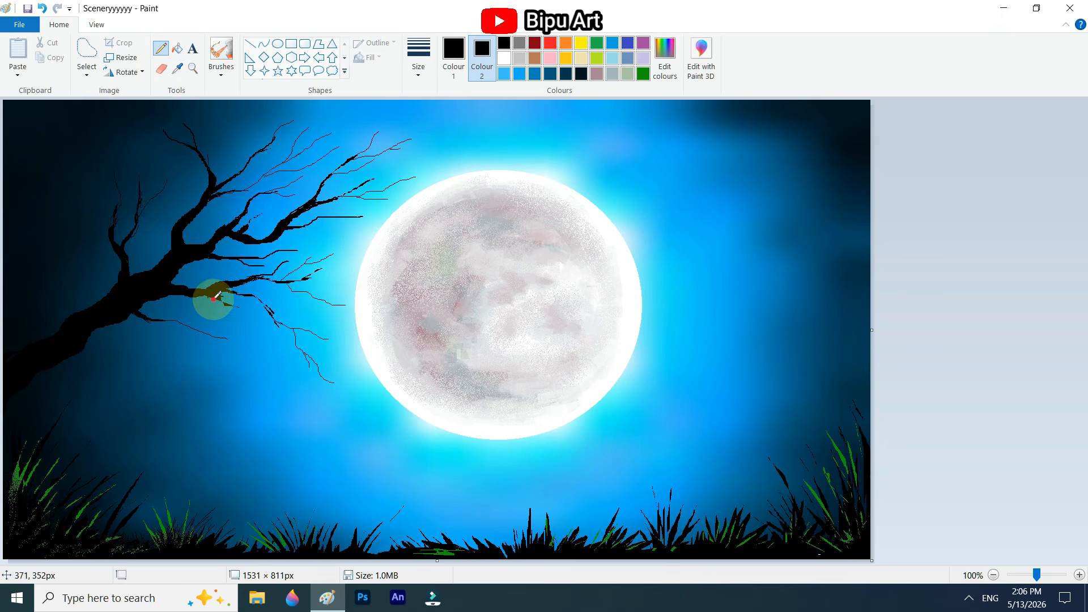
mouse_move(144, 313)
left_mouse_down()
mouse_move(169, 320)
mouse_move(201, 375)
left_mouse_up()
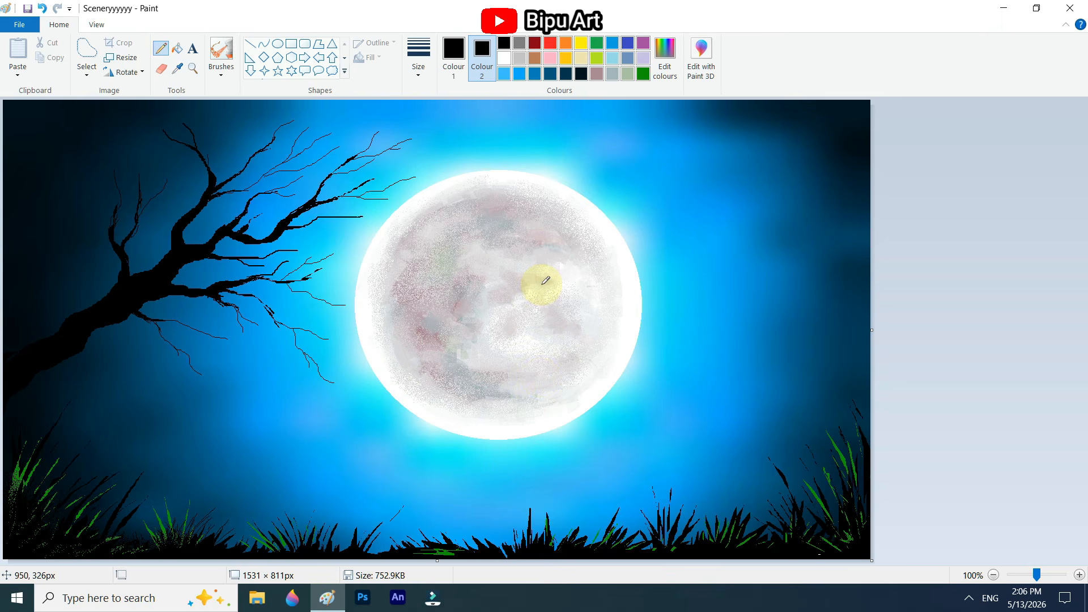
Step: Open a second, blank Paint window and define bright green as the foreground colour
right_click(327, 598)
left_click(289, 523)
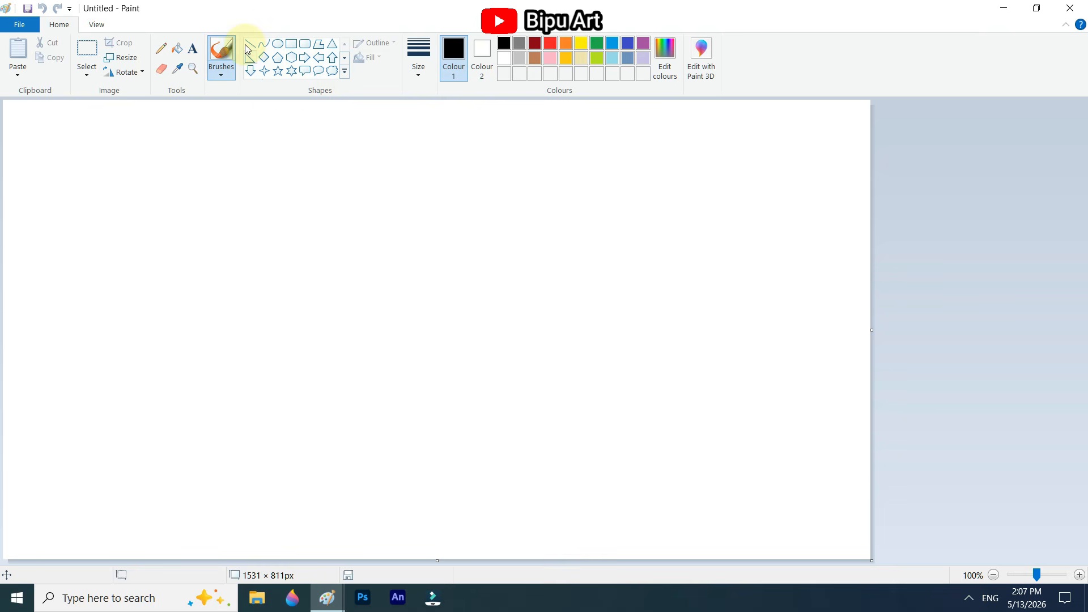
left_click(666, 59)
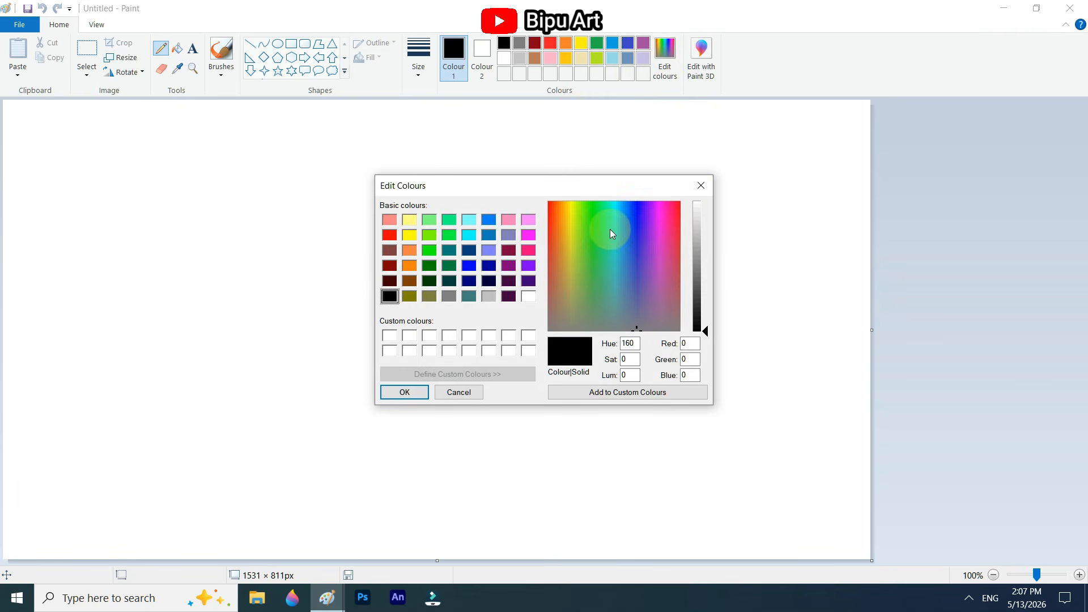
left_click_drag(605, 230, 584, 206)
left_click(702, 259)
left_click(404, 392)
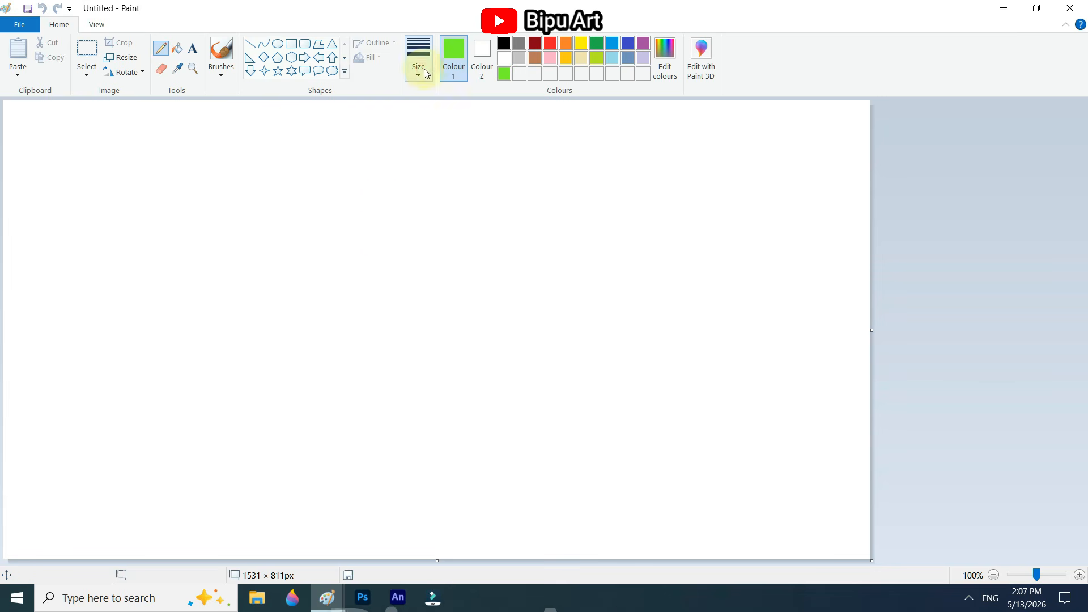
Step: Sketch the outline of a tilted butterfly with four wings in bright green near the middle of the blank canvas
mouse_move(460, 260)
left_mouse_down()
mouse_move(450, 233)
mouse_move(414, 237)
mouse_move(418, 265)
mouse_move(447, 232)
mouse_move(433, 226)
mouse_move(453, 306)
left_mouse_up()
key("ctrl+z")
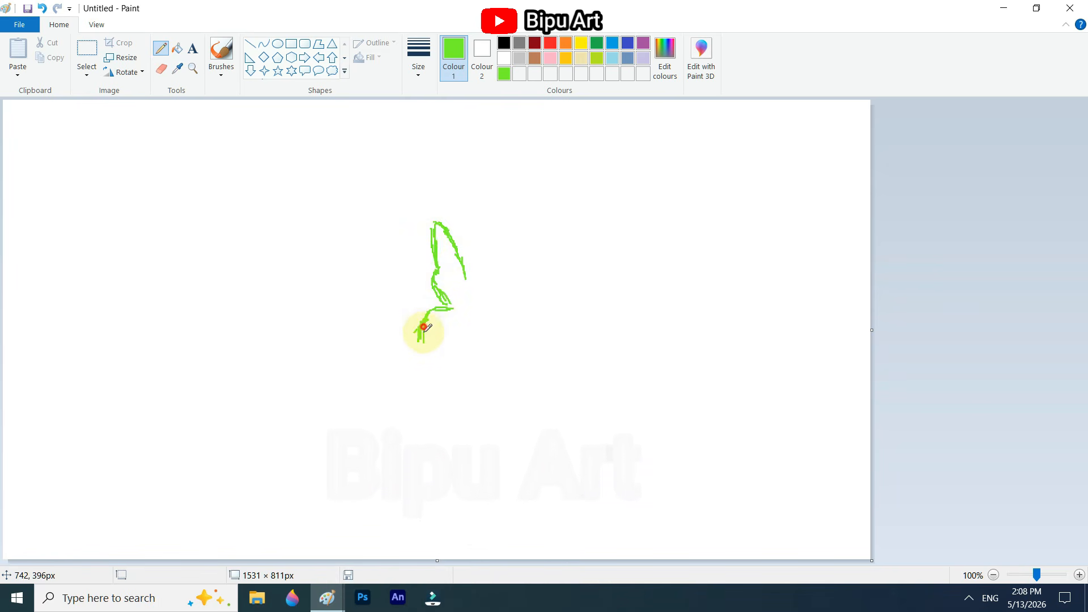
left_click_drag(470, 293, 531, 269)
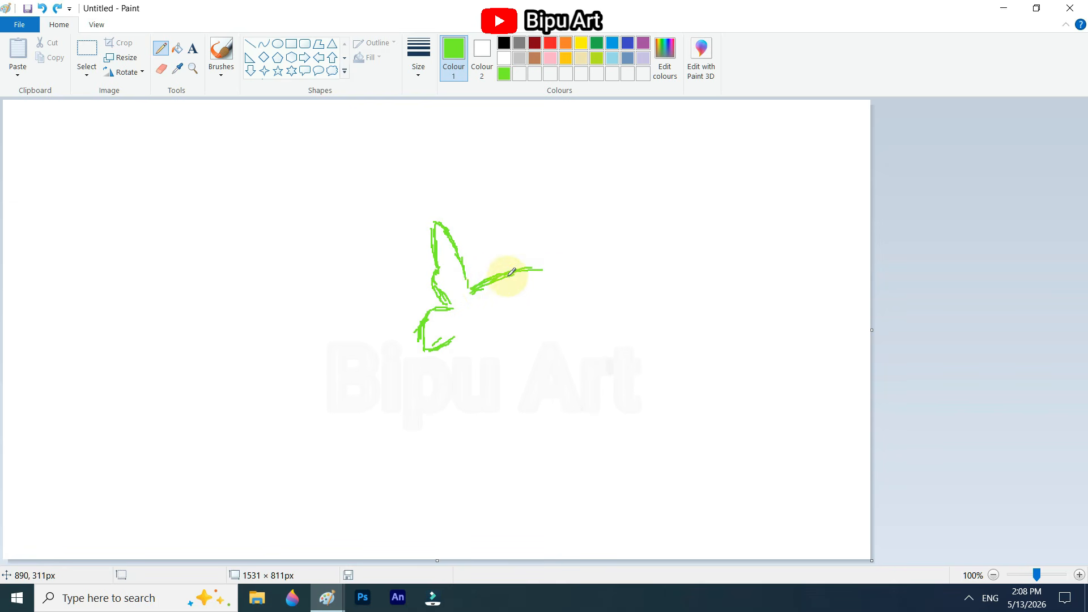
key("ctrl+z")
left_click_drag(466, 260, 482, 285)
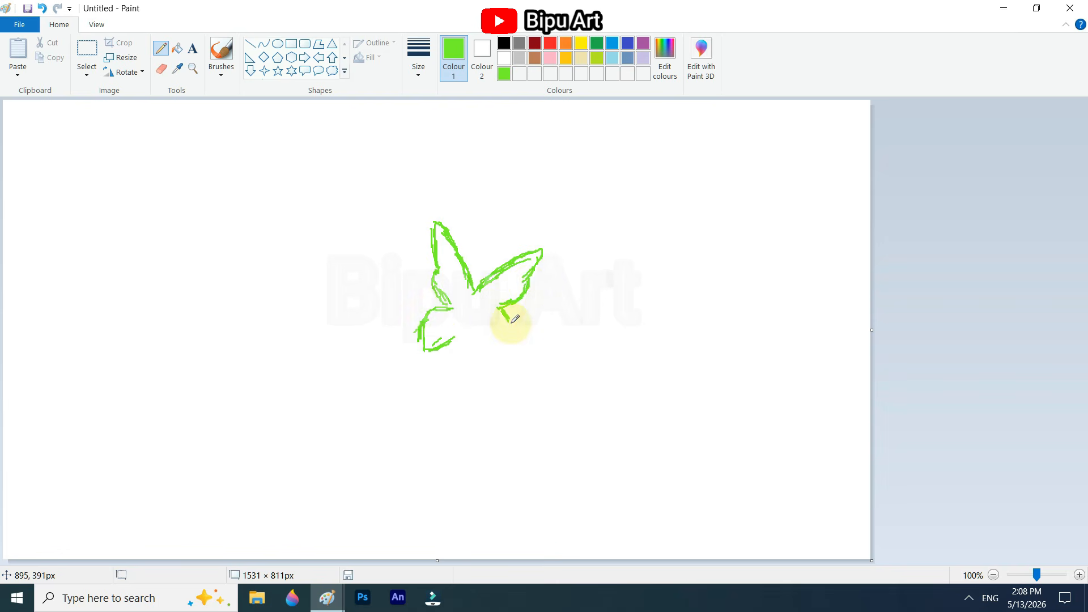
left_click_drag(488, 342, 493, 360)
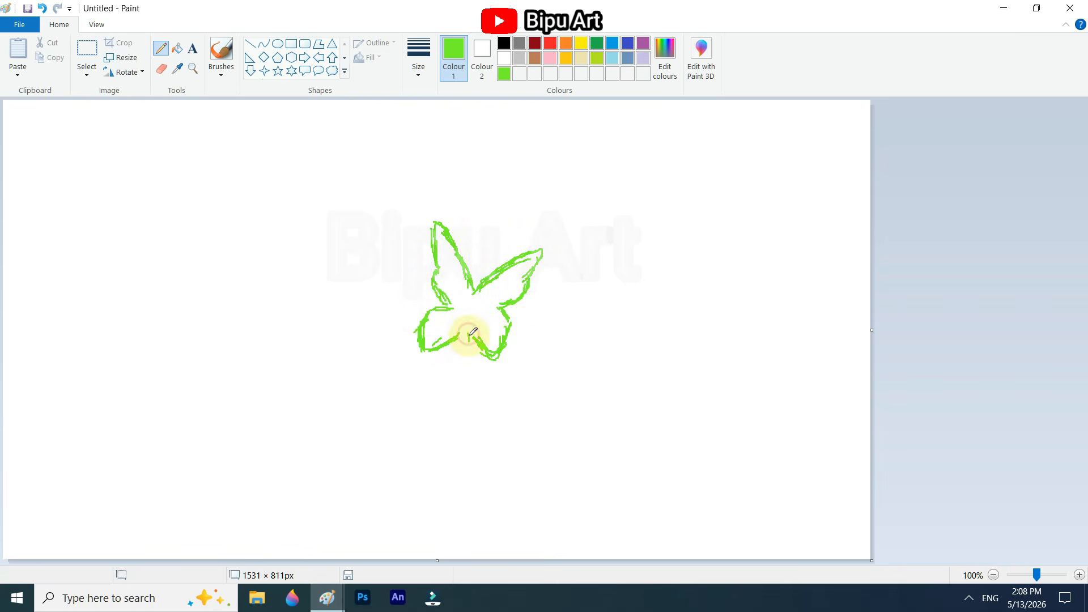
Step: Close the gaps in the butterfly's outline and fill its inside with bright green
left_click(178, 49)
left_click(461, 318)
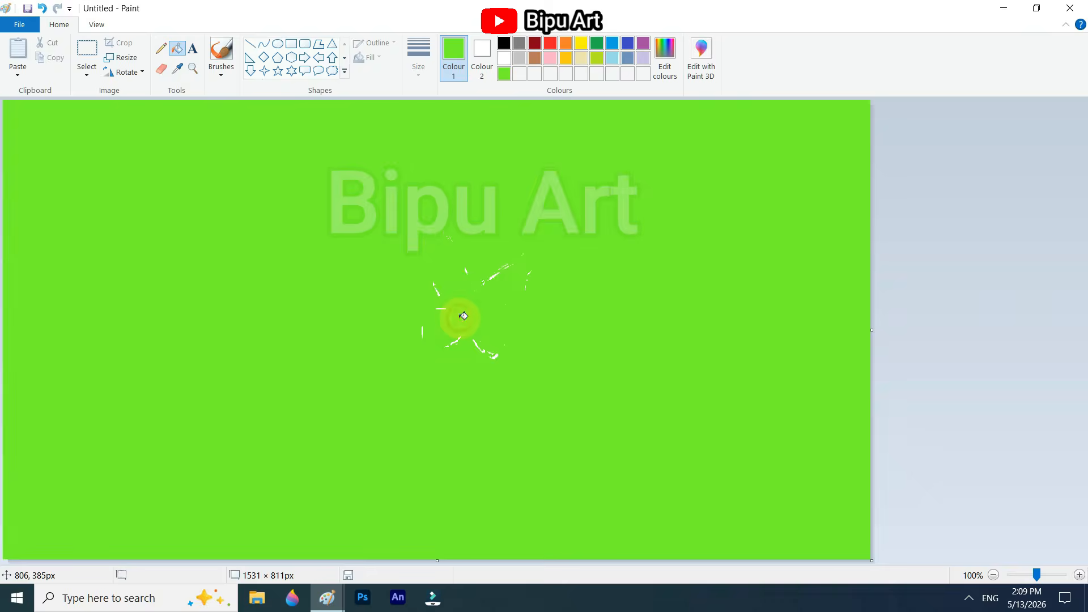
key("ctrl+z")
left_click(161, 48)
left_click_drag(455, 320, 440, 295)
left_click(178, 49)
left_click(468, 316)
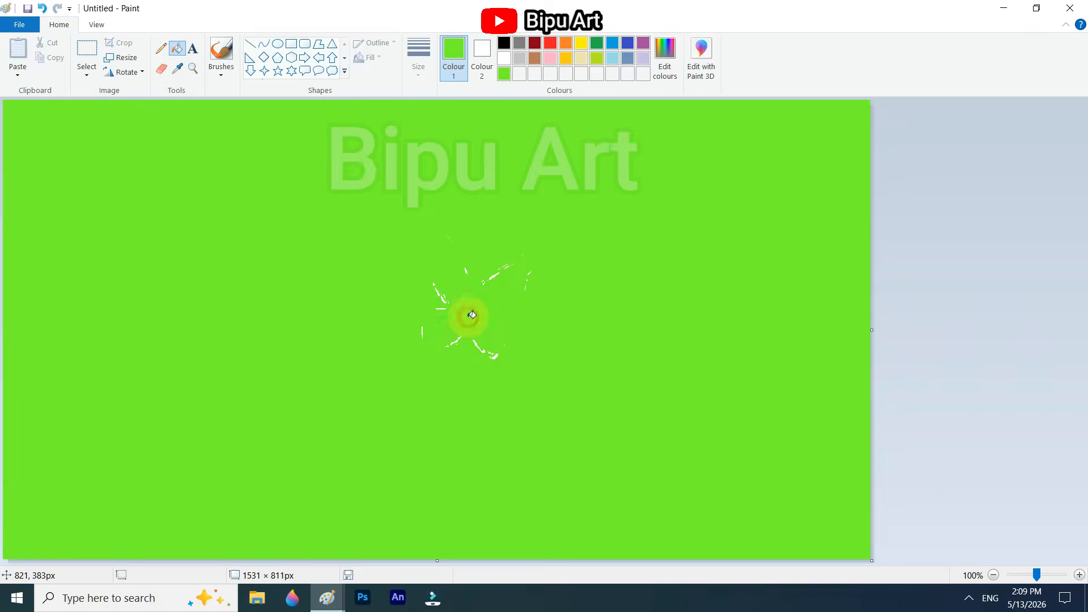
key("ctrl+z")
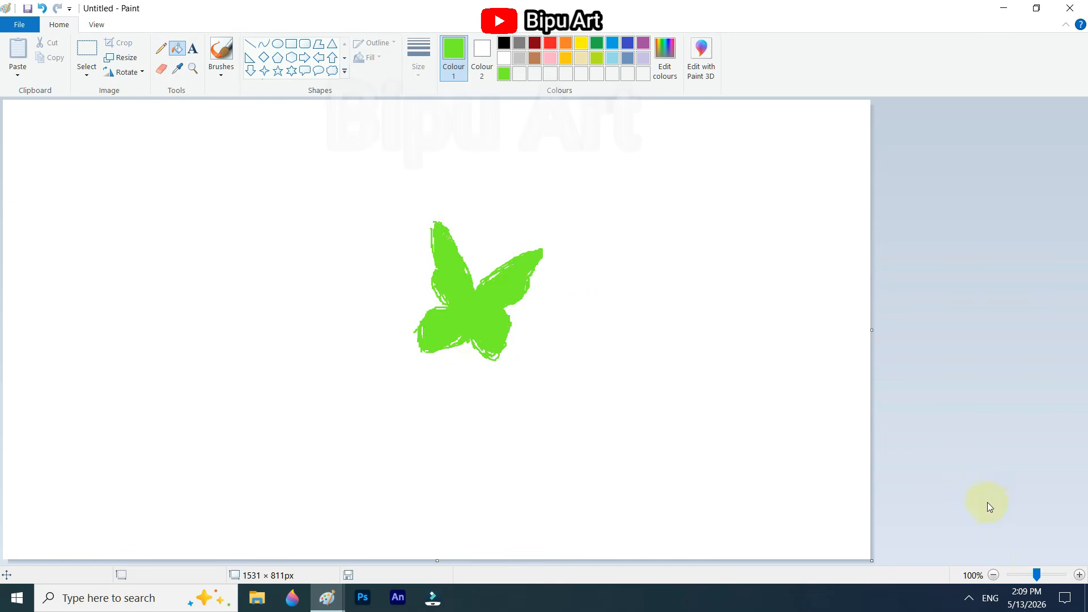
Step: Smooth the outer edges of the butterfly's two upper wings with green curves
left_click(1080, 575)
left_click_drag(558, 559, 726, 559)
scroll(397, 340, "down", 3)
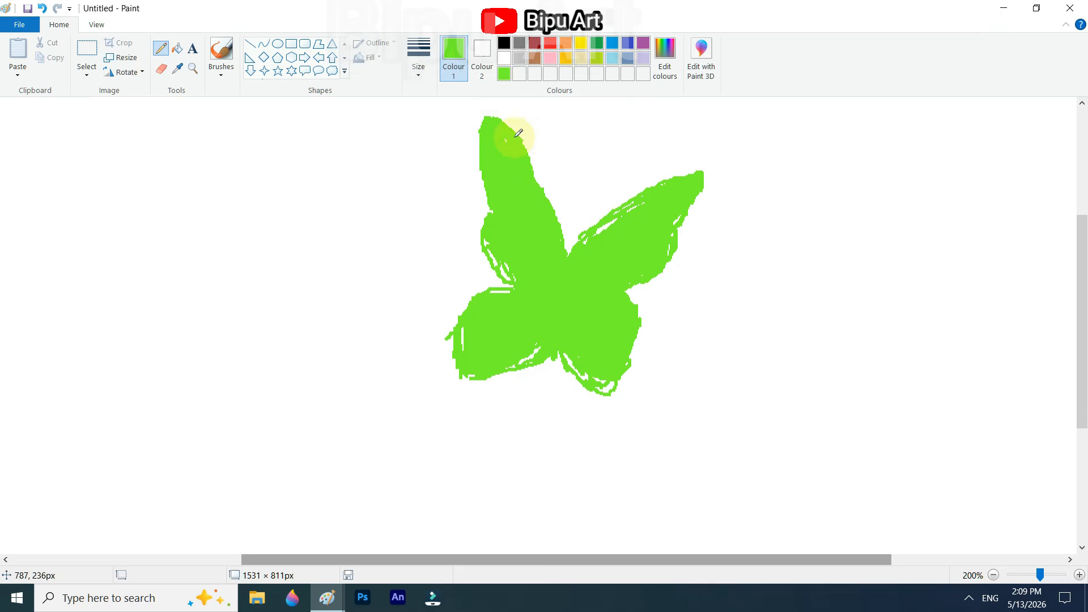
left_click(264, 44)
mouse_move(492, 116)
left_mouse_down()
mouse_move(578, 235)
mouse_move(568, 253)
left_mouse_up()
left_click_drag(517, 131, 541, 156)
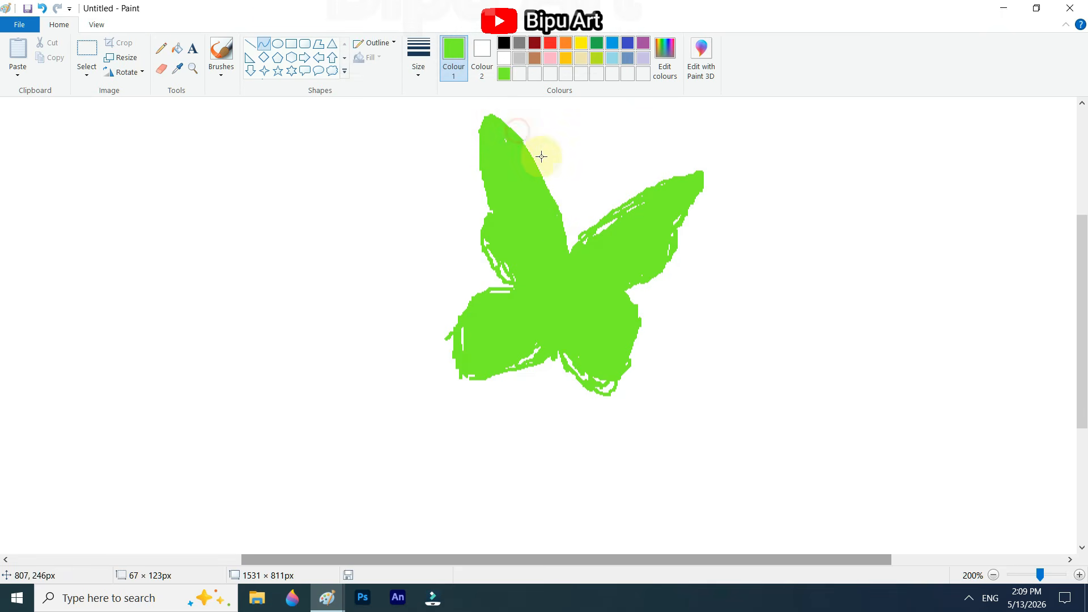
left_click(578, 247)
left_click(611, 198)
left_click(648, 176)
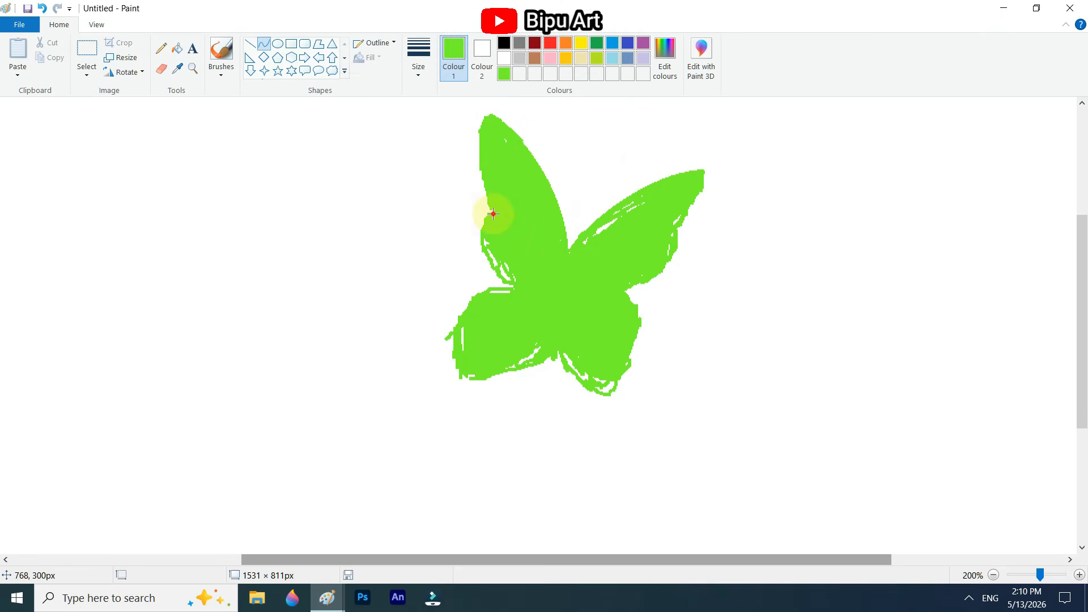
left_click_drag(480, 217, 466, 260)
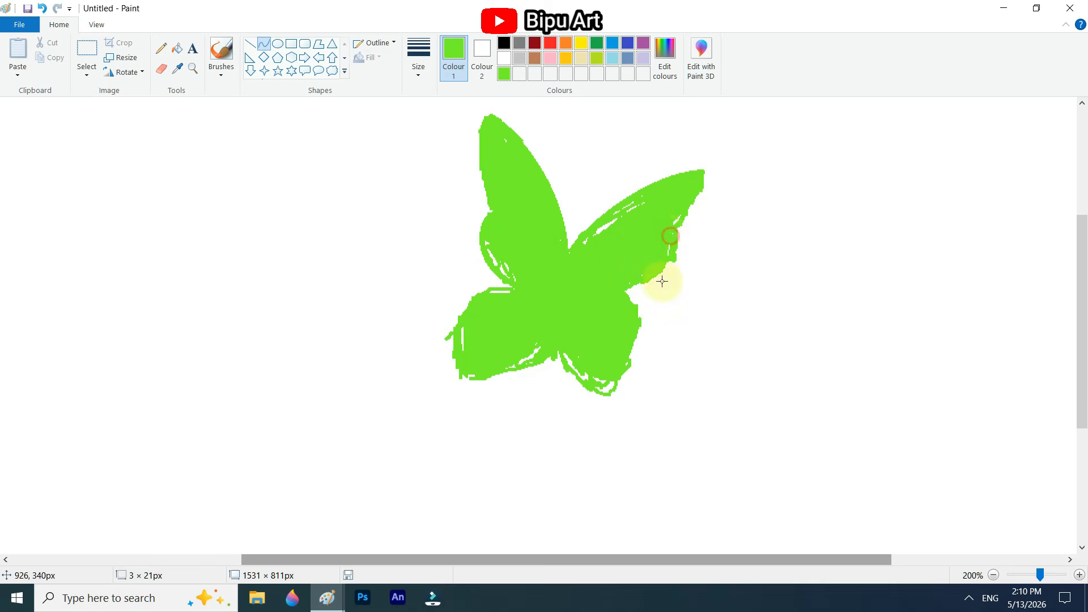
Step: Smooth the edges of the butterfly's two lower wings with green curves and cover the white gaps inside the outline
left_click_drag(513, 289, 459, 373)
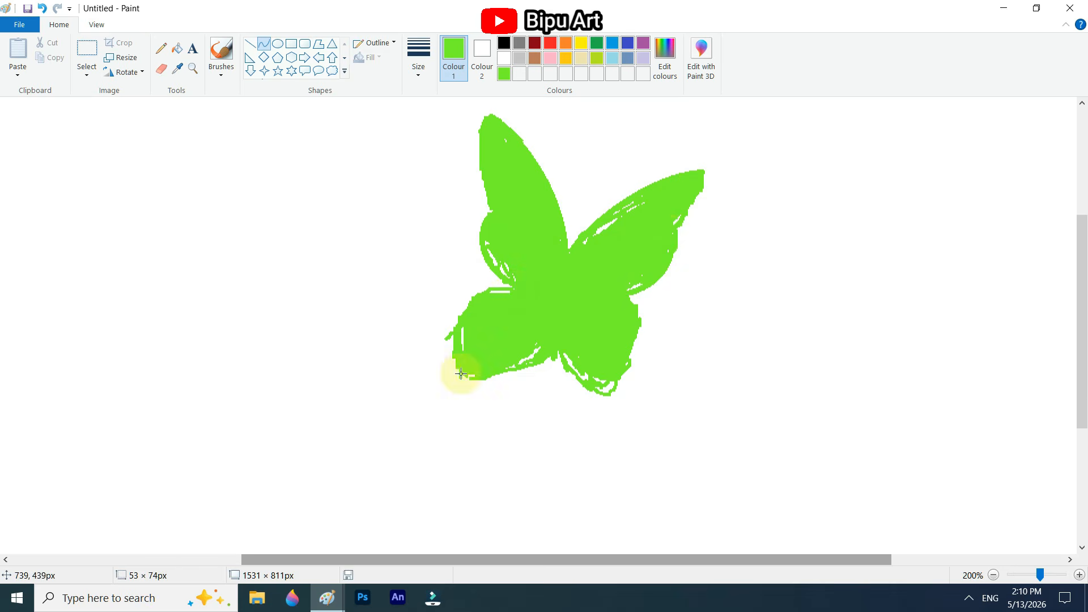
left_click(466, 279)
left_click(446, 299)
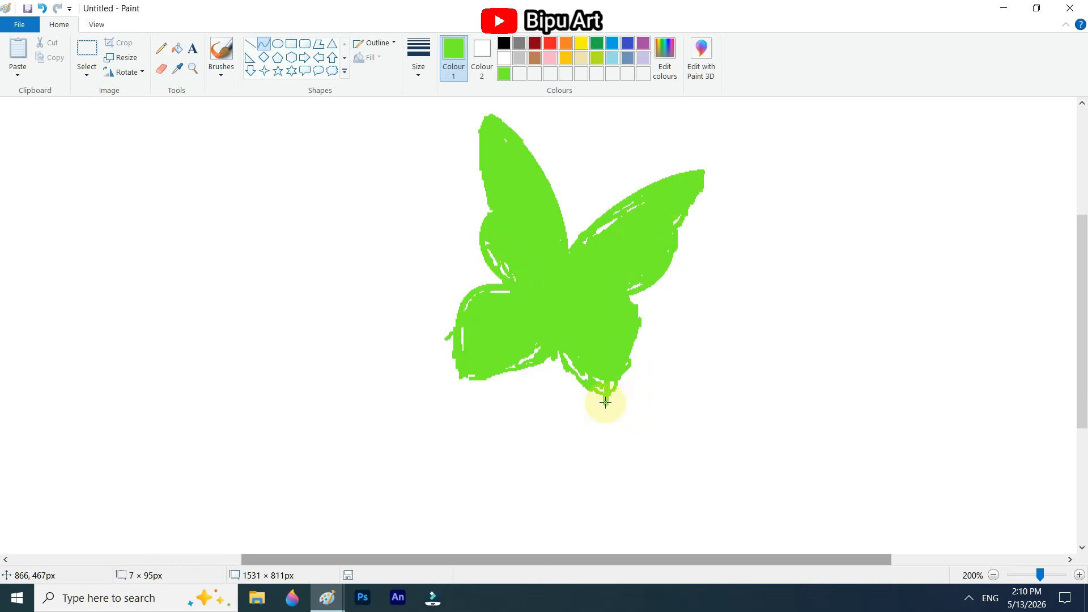
left_click(636, 307)
left_click(668, 306)
left_click_drag(553, 350, 592, 406)
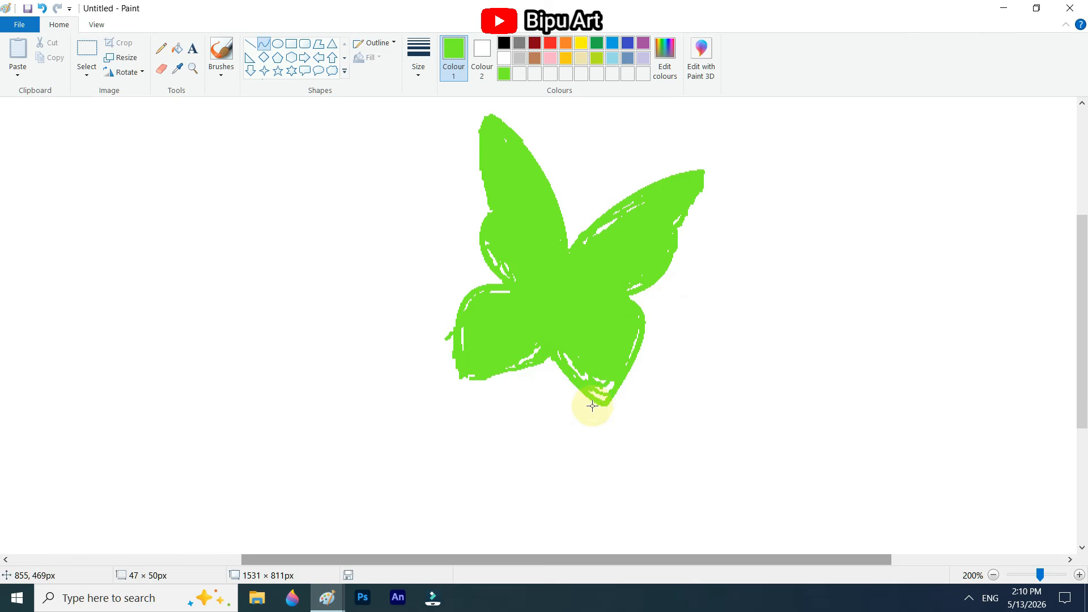
left_click_drag(524, 374, 524, 386)
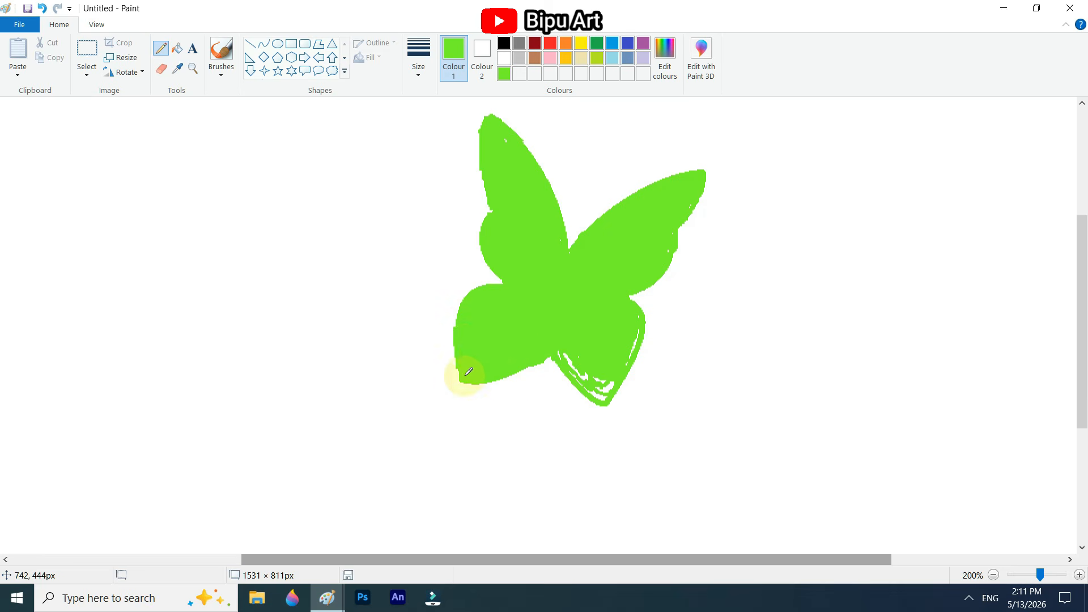
scroll(615, 386, "down", 1)
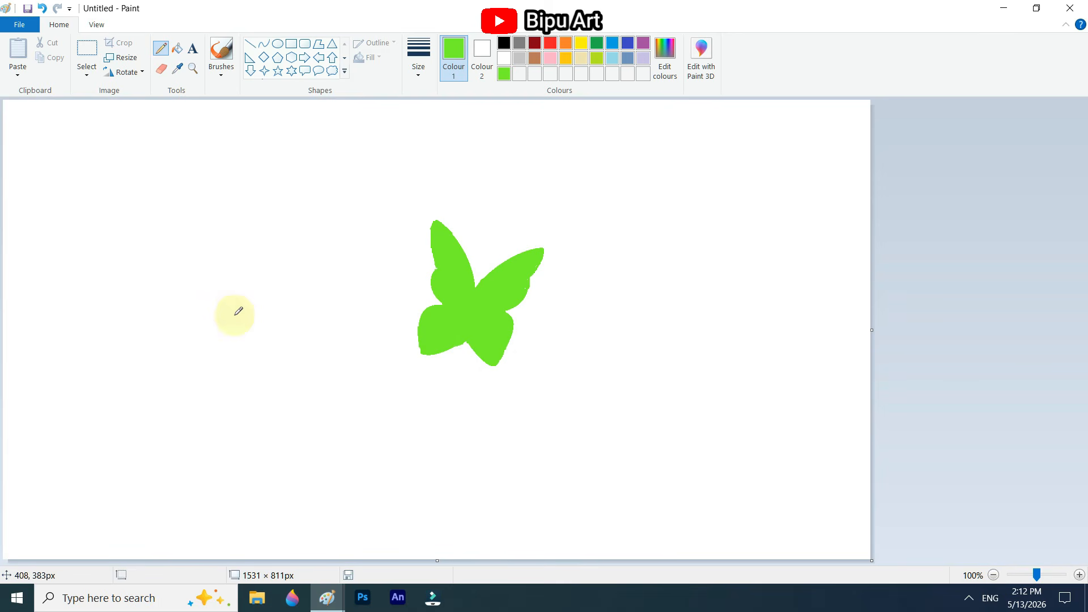
Step: Draw one half of a smaller upright butterfly beside the first and fill both of its wings with green
mouse_move(233, 311)
left_mouse_down()
mouse_move(246, 304)
mouse_move(255, 359)
left_mouse_up()
left_click(177, 49)
left_click(239, 323)
left_click(161, 49)
left_click(177, 49)
left_click(233, 374)
Step: Duplicate the half butterfly, mirror the copy horizontally and join it to the original half
left_click(87, 49)
left_click_drag(181, 273, 257, 412)
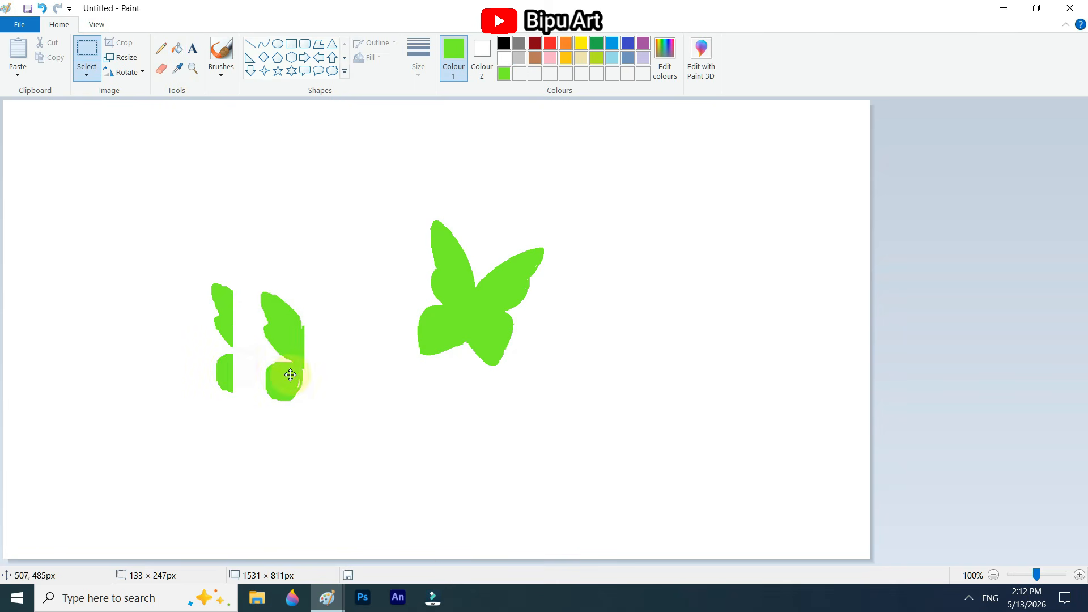
left_click_drag(258, 373, 283, 363)
Step: Connect the two halves of the small butterfly and fill the gaps along their seam with green
left_click(1080, 574)
left_click(161, 48)
left_click_drag(501, 293, 527, 293)
left_click_drag(499, 432, 532, 433)
left_click(177, 49)
left_click(515, 374)
left_click(161, 49)
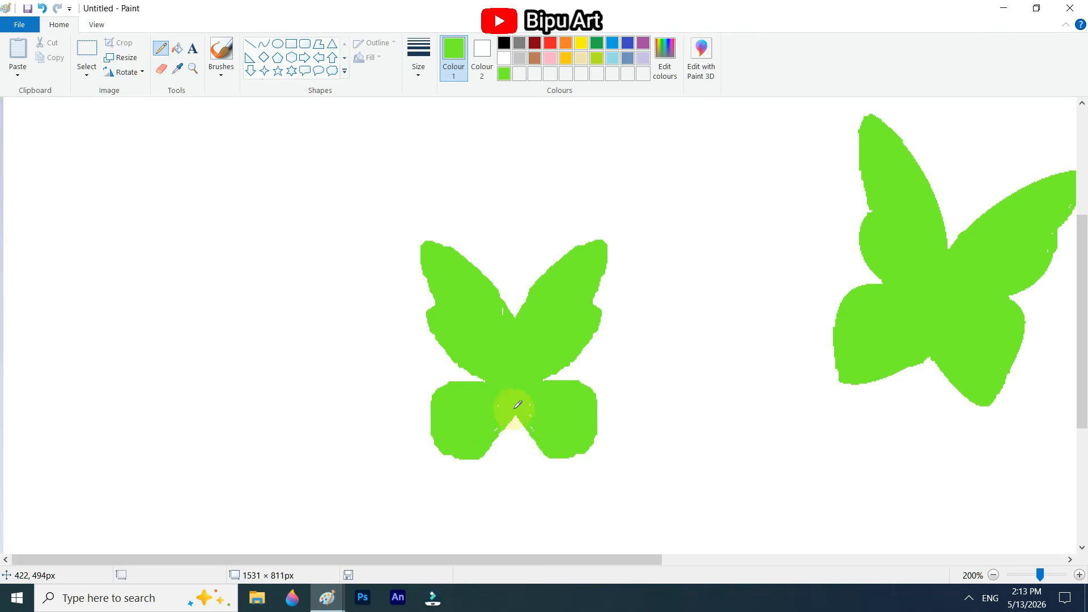
scroll(472, 378, "down", 1)
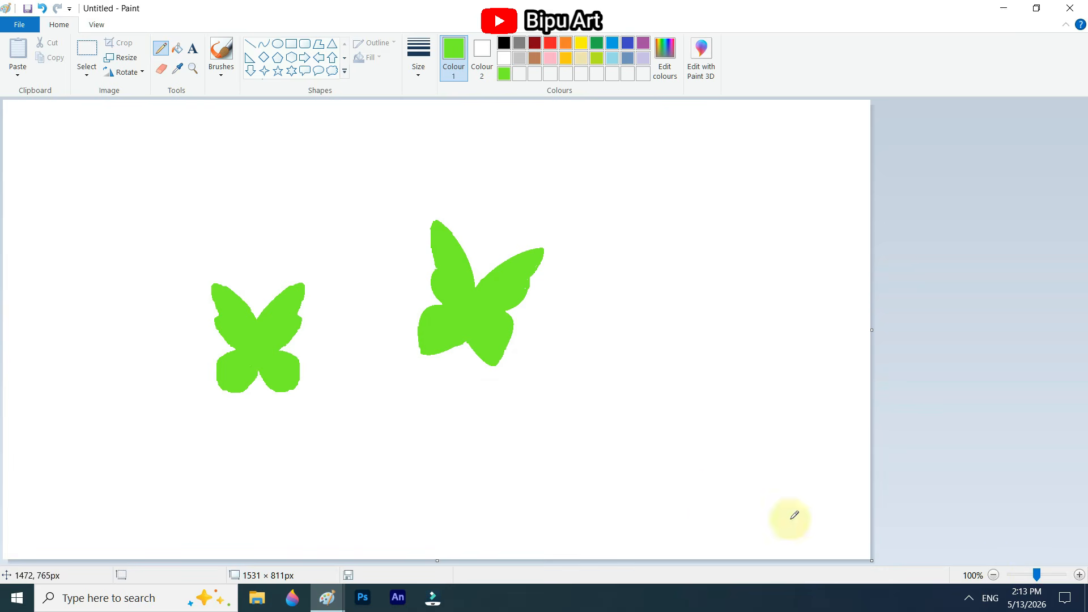
Step: Copy the larger tilted butterfly and paste it into the moon scene with a transparent background
left_click(87, 49)
left_click_drag(400, 194, 566, 401)
right_click(487, 318)
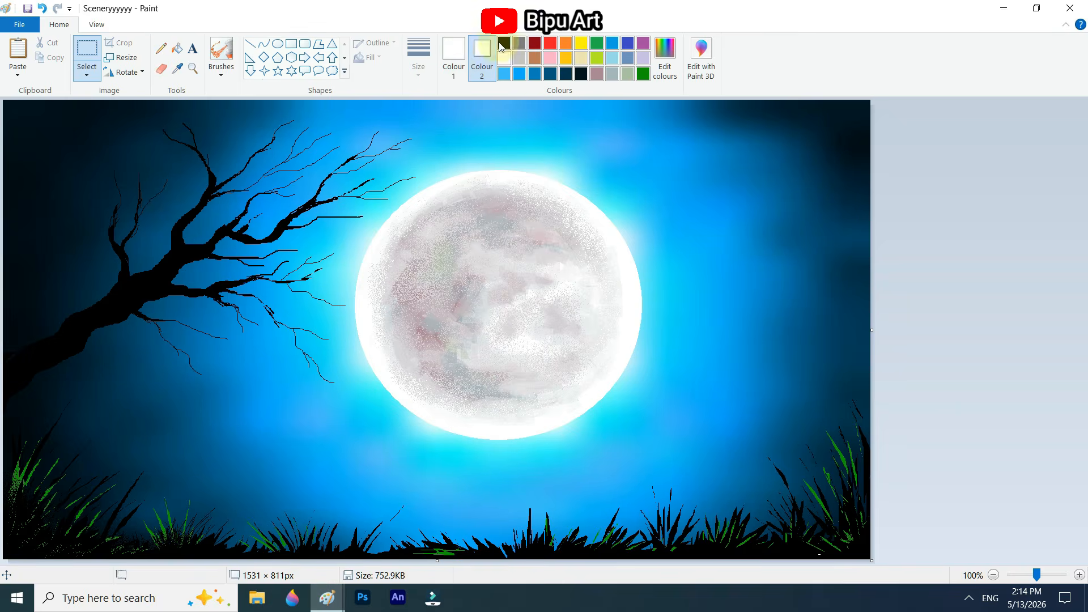
key("ctrl+v")
left_click(86, 75)
left_click_drag(85, 204, 314, 430)
left_click(112, 202)
Step: Shrink the pasted butterfly and place it below the moon's lower-left edge, above the grass
left_click_drag(239, 339, 293, 395)
left_click_drag(298, 396, 403, 522)
key("ctrl+z")
left_click_drag(249, 347, 409, 513)
left_click_drag(249, 347, 315, 427)
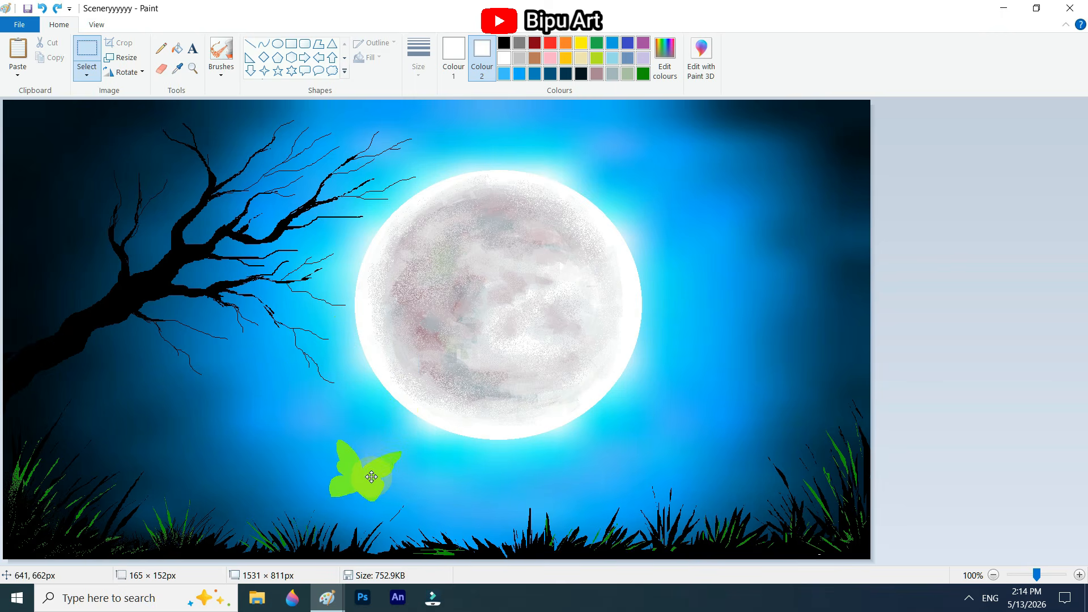
Step: Add three smaller, horizontally flipped copies of the butterfly below the moon, each further right ones reduced in size
left_click_drag(370, 477, 491, 482, "ctrl")
right_click(491, 492)
left_click(620, 512)
left_click_drag(492, 533, 508, 466)
left_click_drag(530, 486, 577, 503)
left_click_drag(596, 525, 589, 513)
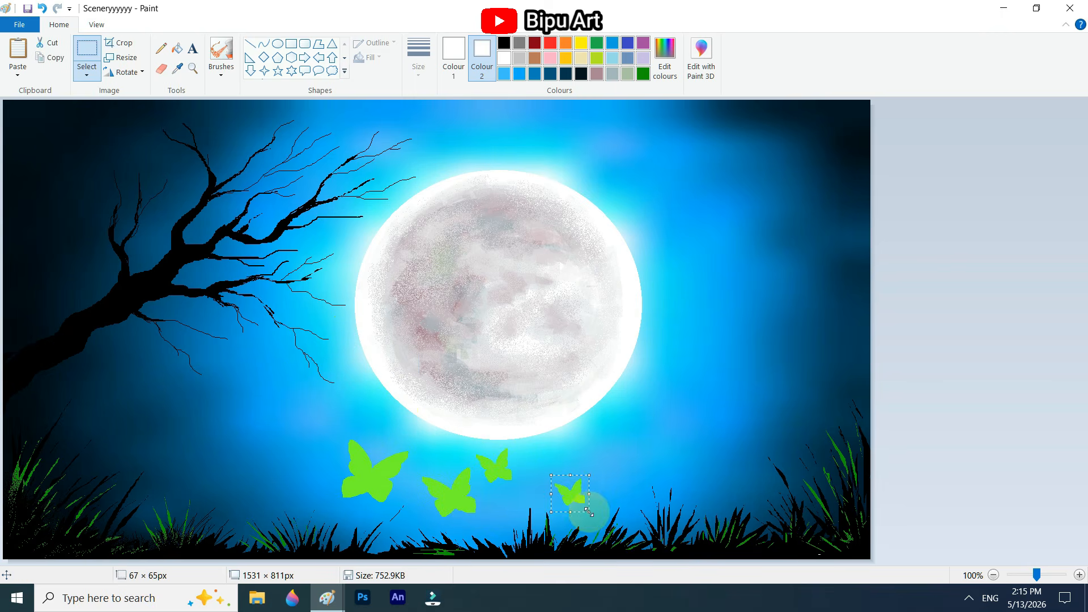
Step: Paste the tilted butterfly again and place two small copies left of the large one, one above the grass and one higher
key("ctrl+v")
left_click_drag(73, 182, 265, 391)
left_click_drag(194, 309, 297, 452)
left_click_drag(277, 496, 311, 424, "ctrl")
Step: Copy the symmetrical butterfly into the moon scene and place it at a small size beside the moon's lower-left edge
left_click(240, 403)
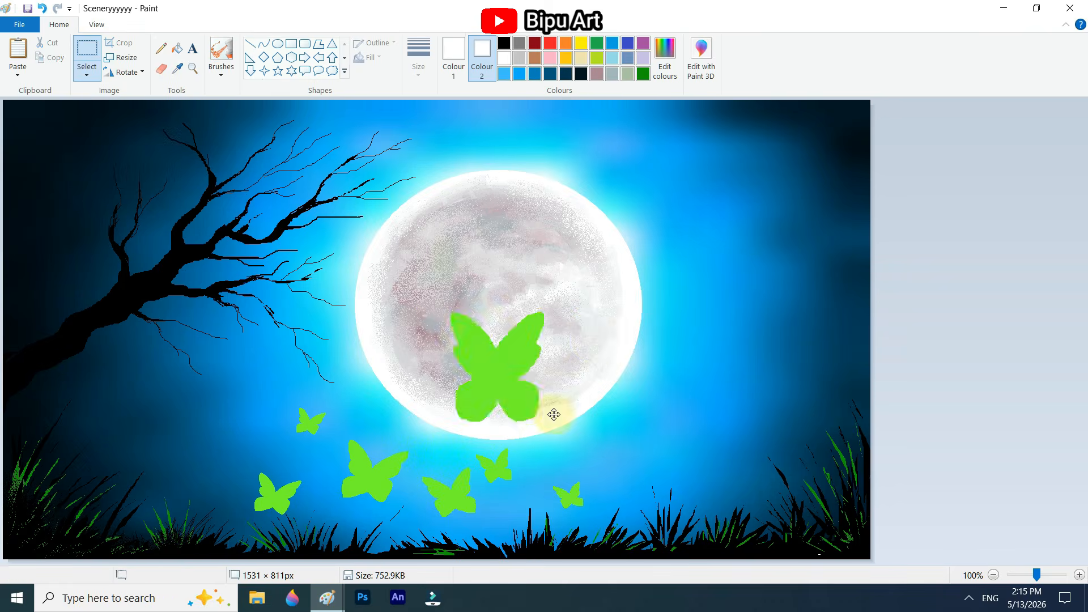
mouse_move(499, 365)
left_mouse_down()
mouse_move(386, 439)
mouse_move(361, 390)
left_mouse_up()
left_click(629, 449)
Step: Sample the green of the large butterfly and draw two small filled side-view butterflies freehand below the moon's lower-right edge
left_click(177, 68)
left_click(371, 476)
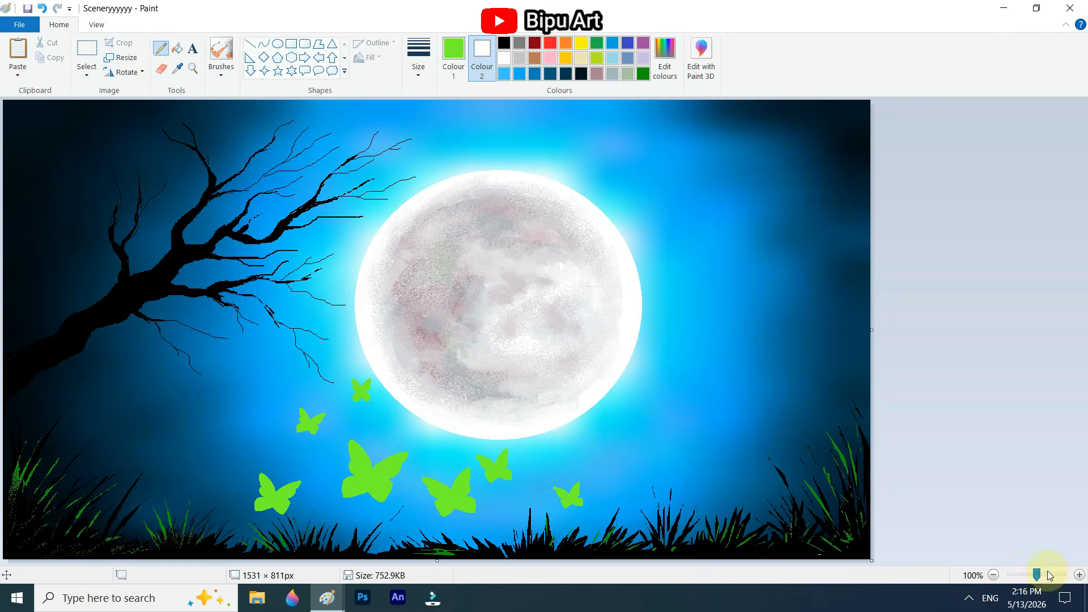
left_click(1080, 575)
left_click(419, 58)
left_click(448, 181)
mouse_move(588, 360)
left_mouse_down()
mouse_move(565, 301)
mouse_move(588, 361)
left_mouse_up()
left_click_drag(553, 288, 575, 322)
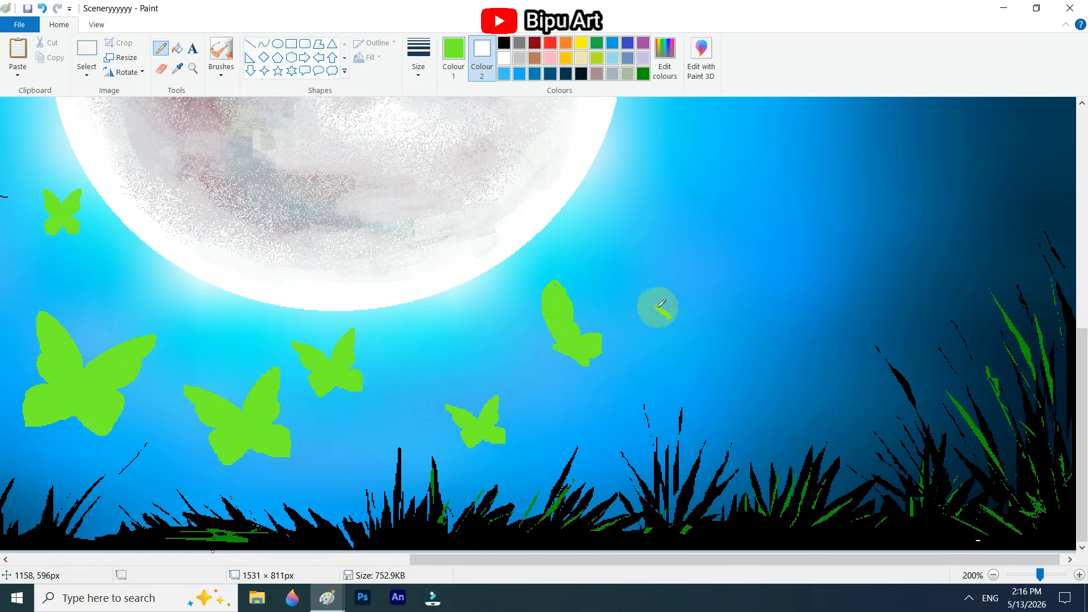
mouse_move(652, 309)
left_mouse_down()
mouse_move(692, 323)
mouse_move(677, 322)
mouse_move(692, 310)
left_mouse_up()
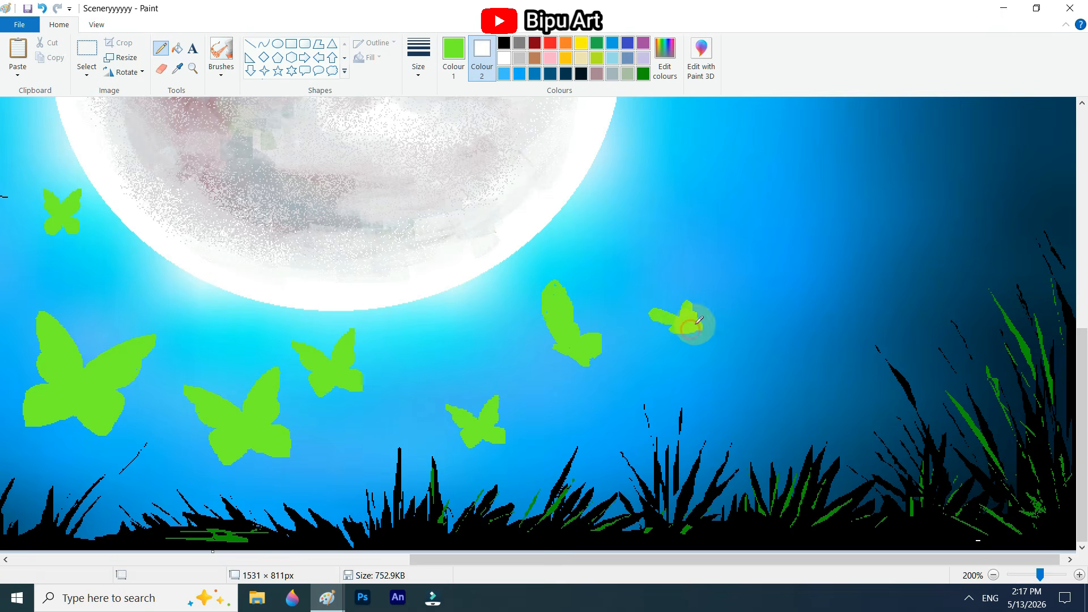
scroll(567, 343, "down", 2, "ctrl")
Step: Mix a near-white green and brush highlights along the wings of the butterflies below the moon's lower-left edge
left_click(453, 58)
left_click(665, 58)
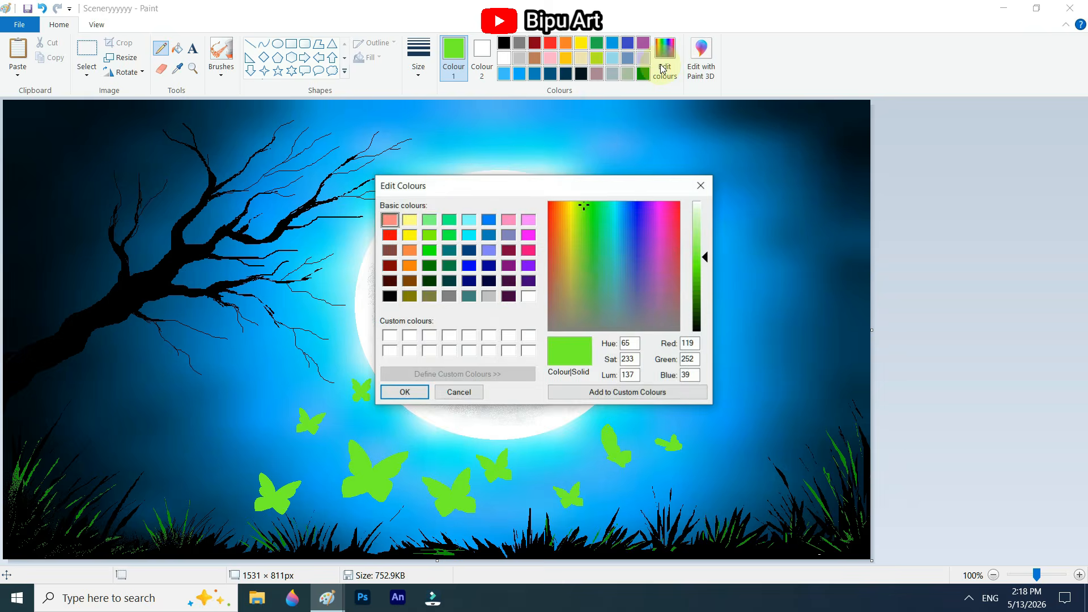
left_click_drag(704, 258, 704, 213)
left_click(404, 391)
left_click(221, 70)
left_click(309, 98)
left_click_drag(268, 494, 288, 513)
key("ctrl+z")
scroll(391, 251, "up", 1, "ctrl")
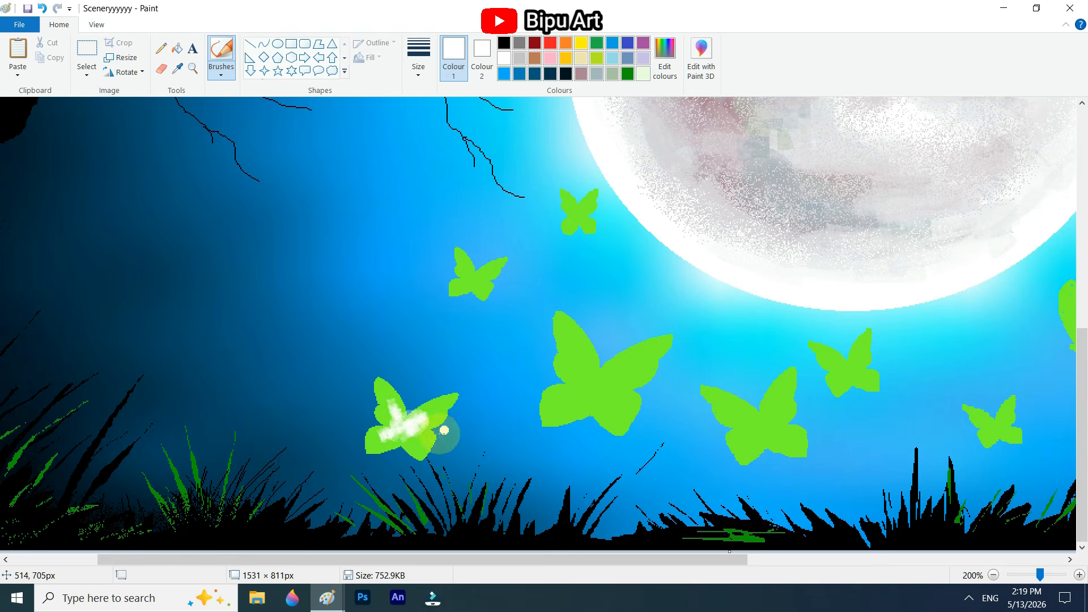
mouse_move(444, 431)
left_mouse_down()
mouse_move(469, 396)
mouse_move(387, 396)
left_mouse_up()
left_click_drag(470, 282, 480, 288)
mouse_move(573, 346)
left_mouse_down()
mouse_move(592, 407)
mouse_move(627, 379)
left_mouse_up()
Step: Soften the left butterflies' highlights with light green and brush very pale green centres onto the butterflies further right
left_click(665, 59)
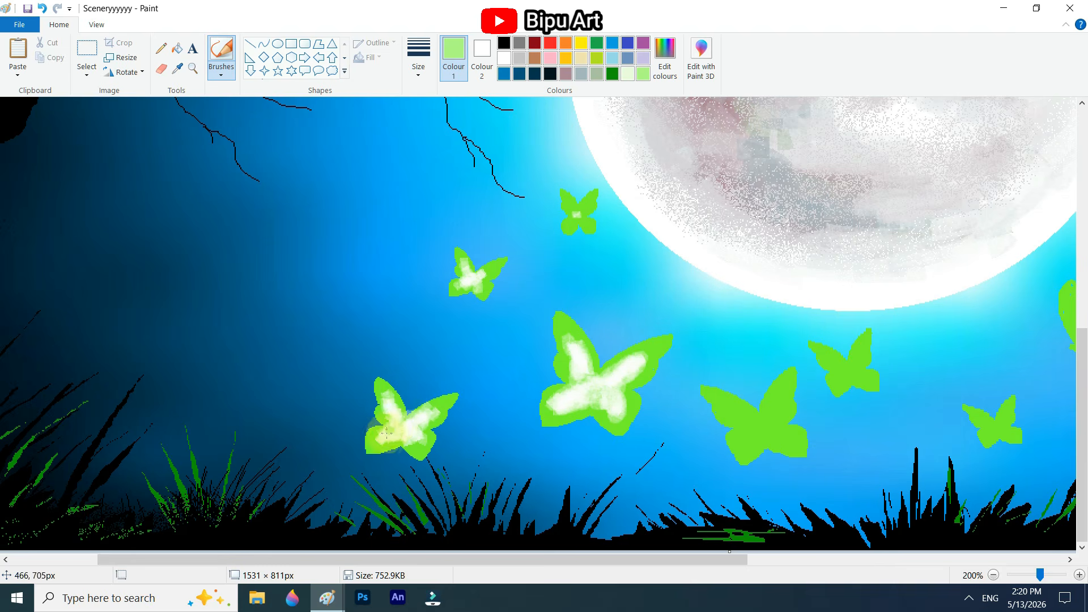
scroll(597, 511, "down", 1, "ctrl")
left_click(628, 73)
left_click_drag(457, 489, 448, 502)
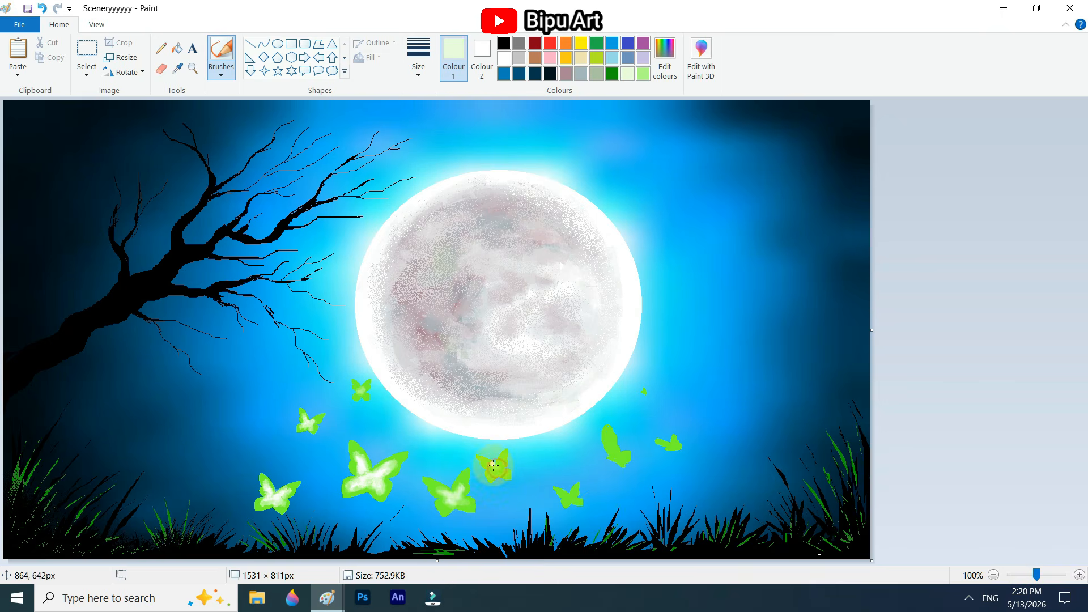
left_click_drag(492, 471, 500, 465)
left_click_drag(569, 495, 573, 497)
left_click(614, 451)
Step: Spray fine white and light green airbrush speckles over and around all the butterflies to give them a glow
left_click(504, 58)
left_click(221, 74)
left_click(306, 95)
mouse_move(263, 470)
left_mouse_down()
mouse_move(268, 498)
mouse_move(312, 494)
mouse_move(256, 499)
mouse_move(383, 497)
mouse_move(340, 503)
left_mouse_up()
left_click_drag(447, 510, 473, 473)
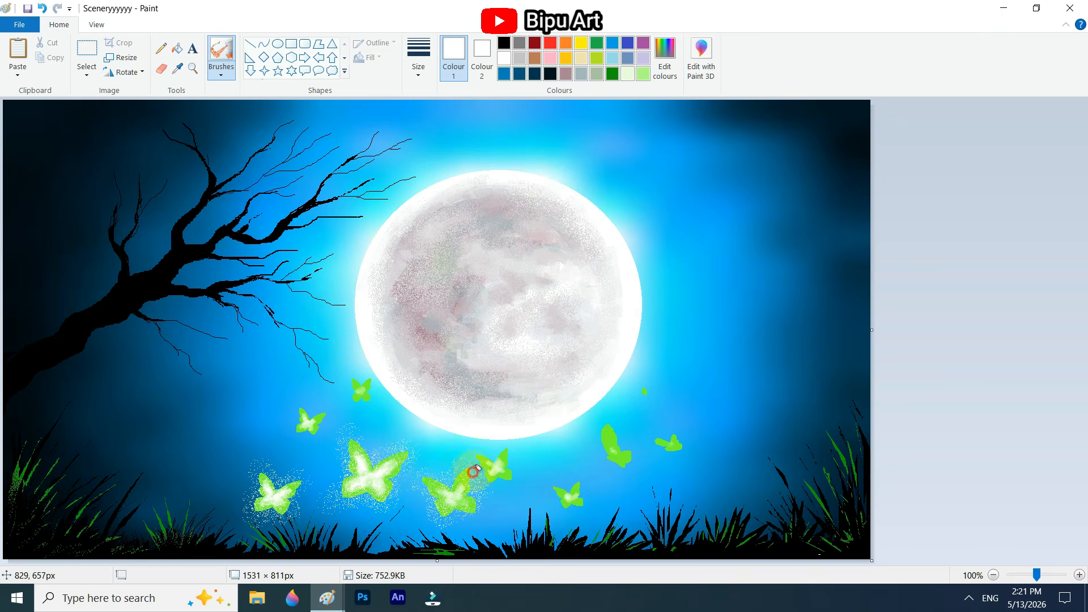
left_click_drag(294, 433, 317, 414)
left_click_drag(558, 499, 581, 492)
left_click_drag(605, 434, 627, 457)
left_click_drag(665, 443, 679, 447)
left_click_drag(356, 386, 359, 394)
left_click(643, 74)
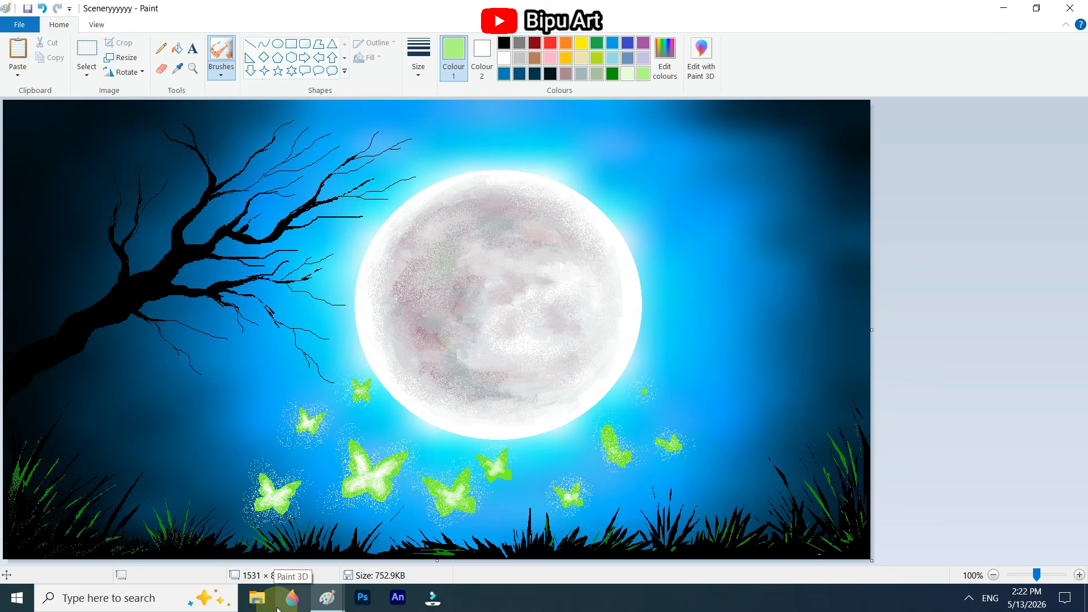
Step: Scatter small white pencil dots across the whole sky around the moon and tree branch as stars
left_click(161, 49)
left_click(504, 57)
left_click(699, 116)
left_click(686, 131)
left_click(677, 130)
left_click(741, 176)
left_click(773, 164)
left_click(770, 191)
left_click(136, 356)
left_click(180, 466)
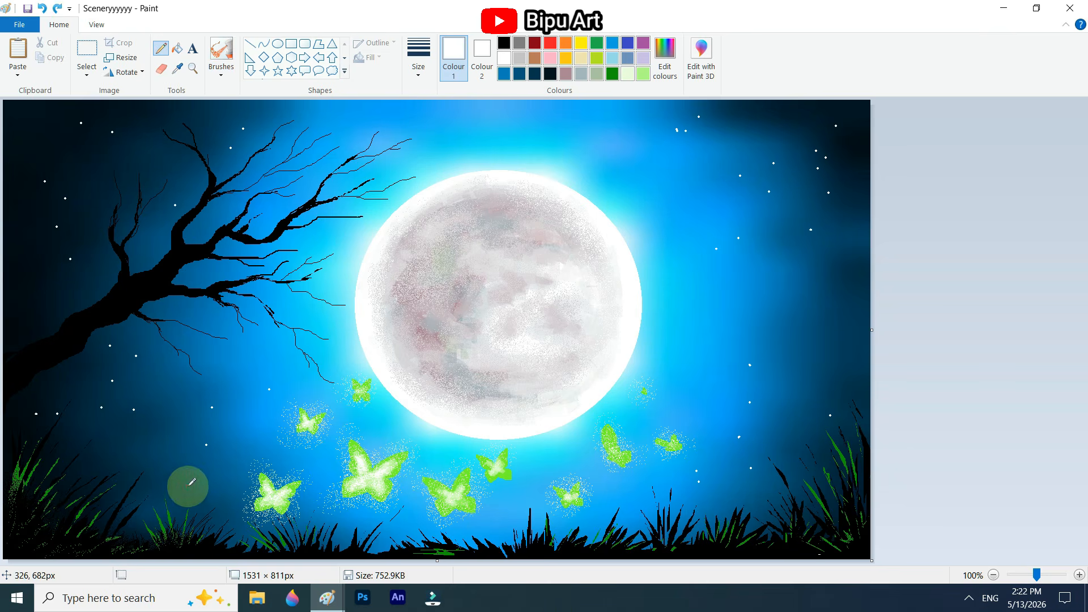
left_click(344, 225)
left_click(243, 128)
left_click(149, 153)
left_click(44, 302)
left_click(183, 486)
left_click(837, 136)
left_click(481, 116)
left_click(802, 311)
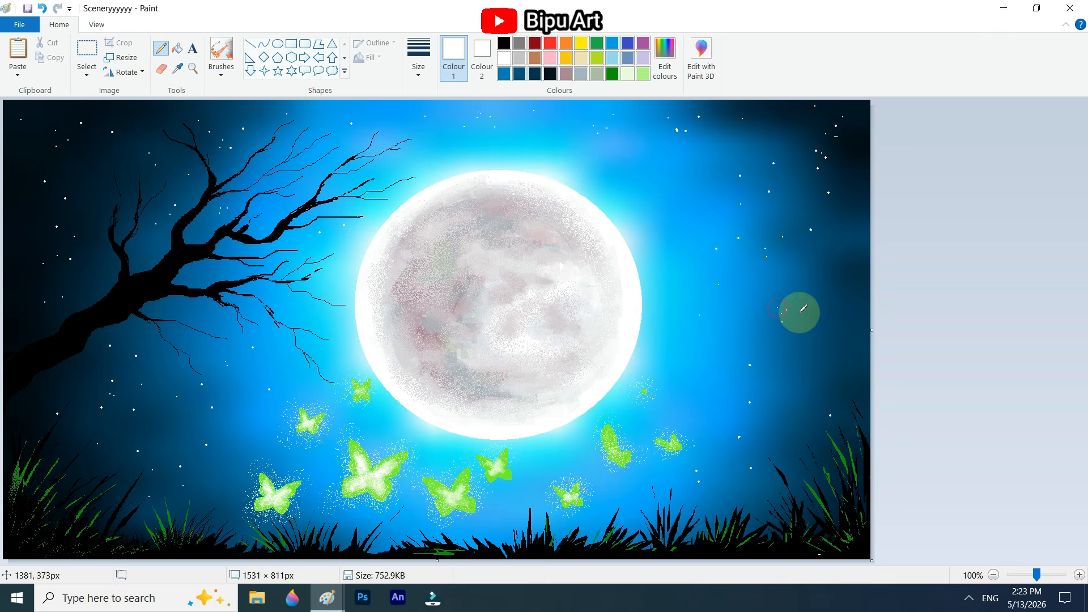
left_click(707, 389)
left_click(638, 483)
left_click(537, 472)
left_click(206, 434)
left_click(35, 279)
left_click(107, 220)
left_click(728, 119)
left_click(853, 204)
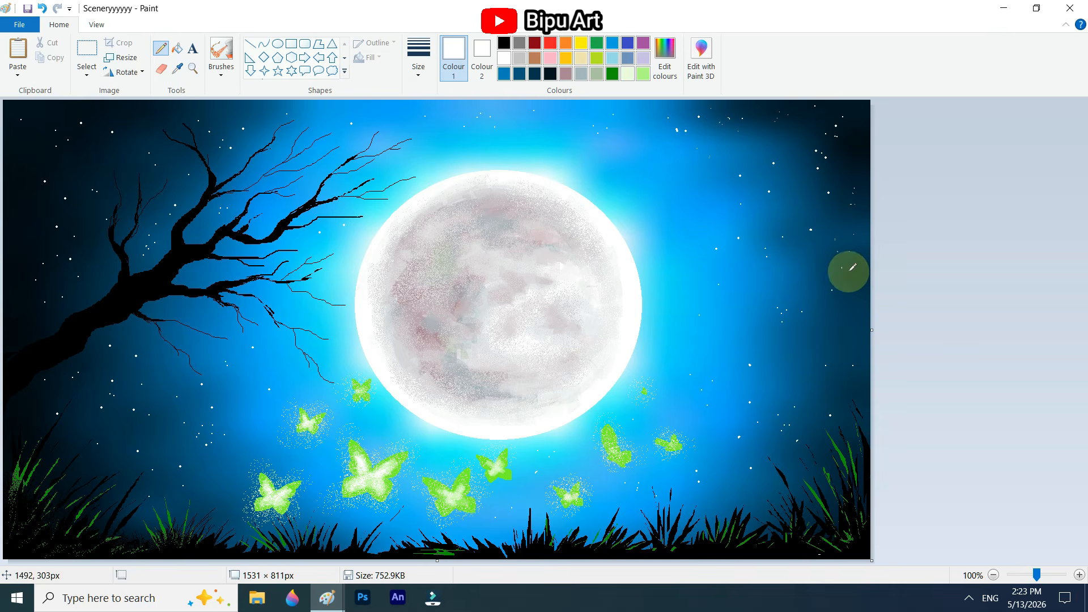
left_click(782, 365)
left_click(162, 435)
left_click(92, 411)
left_click(191, 275)
left_click(154, 149)
Step: Add small white four-point stars across the sky on both sides of the tree and moon
left_click(264, 71)
left_click_drag(246, 370, 254, 379)
left_click_drag(73, 160, 83, 169)
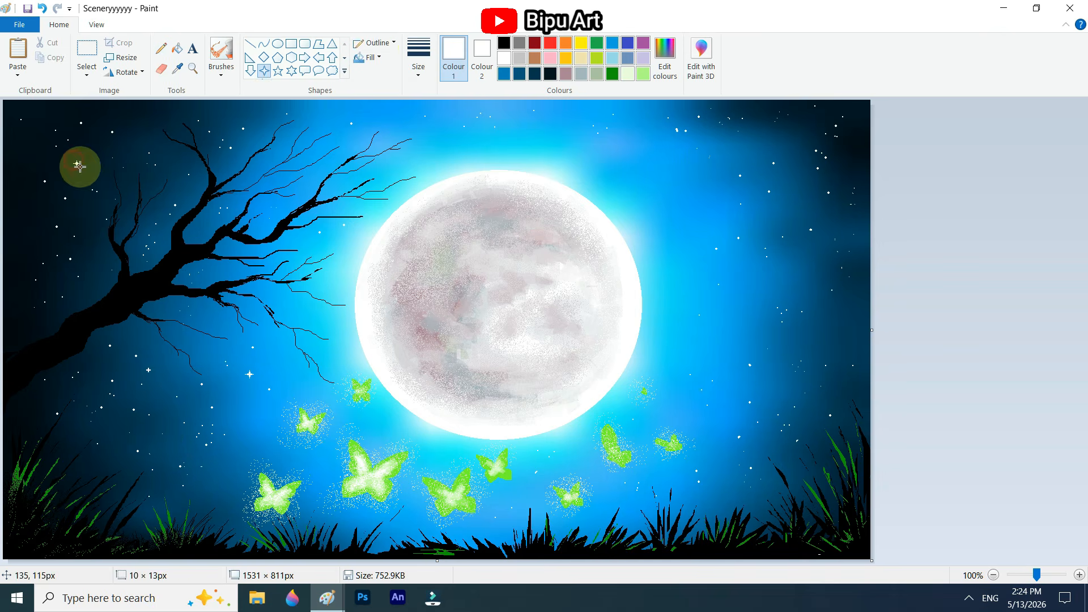
left_click_drag(502, 123, 513, 133)
left_click_drag(697, 174, 706, 184)
left_click_drag(759, 123, 766, 129)
left_click_drag(180, 163, 189, 172)
left_click_drag(37, 236, 43, 242)
left_click_drag(13, 288, 15, 290)
Step: Touch up the ground along the scene's lower edge with black
left_click(504, 43)
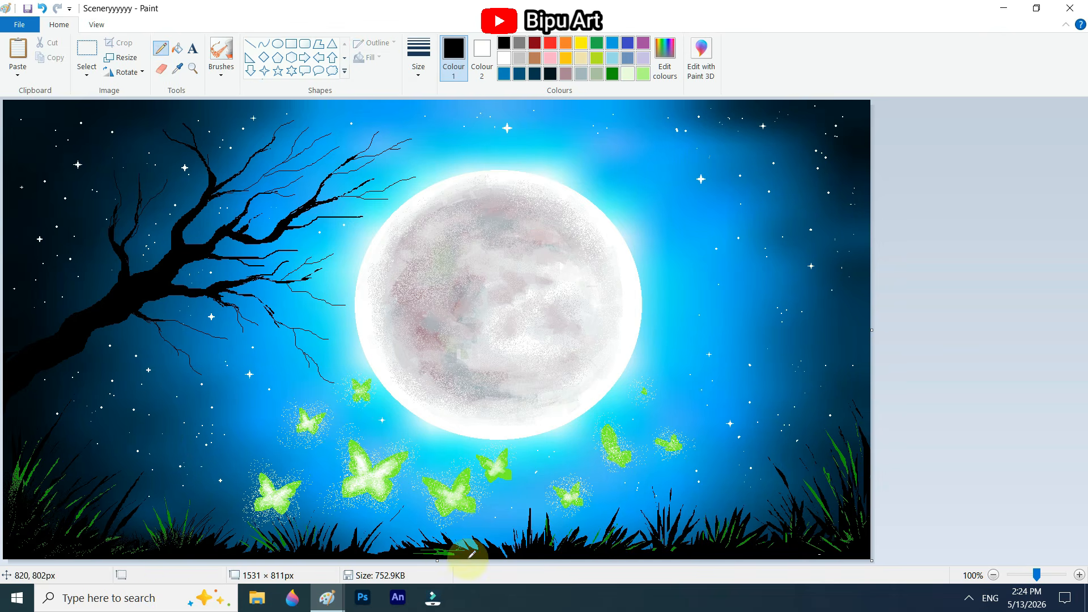
left_click(221, 51)
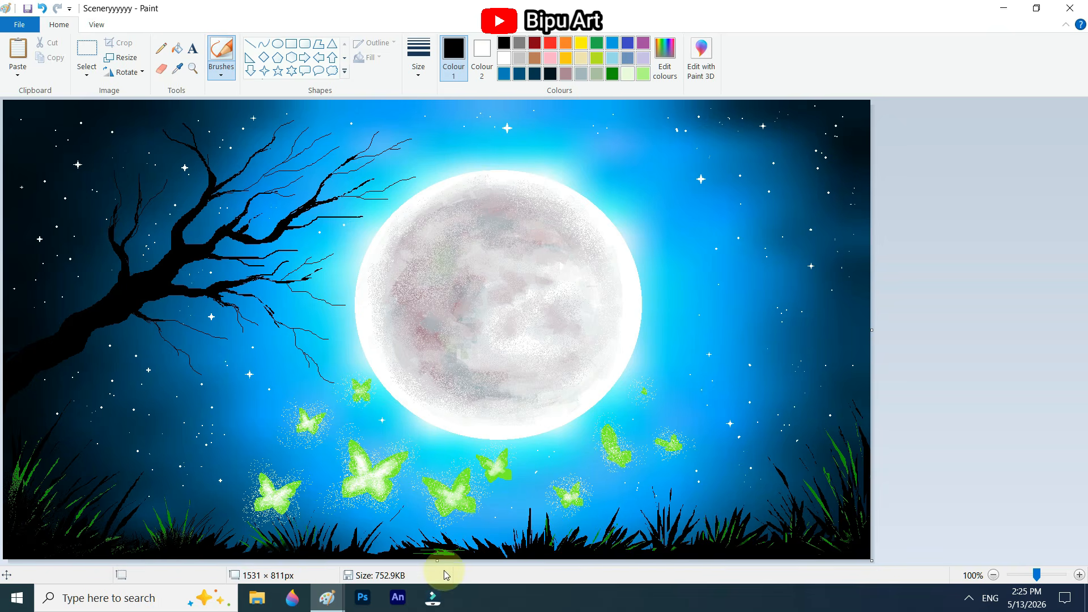
Step: Dot clusters of small red flowers with the pencil over the grass tips along the whole ground
left_click(550, 43)
left_click(161, 49)
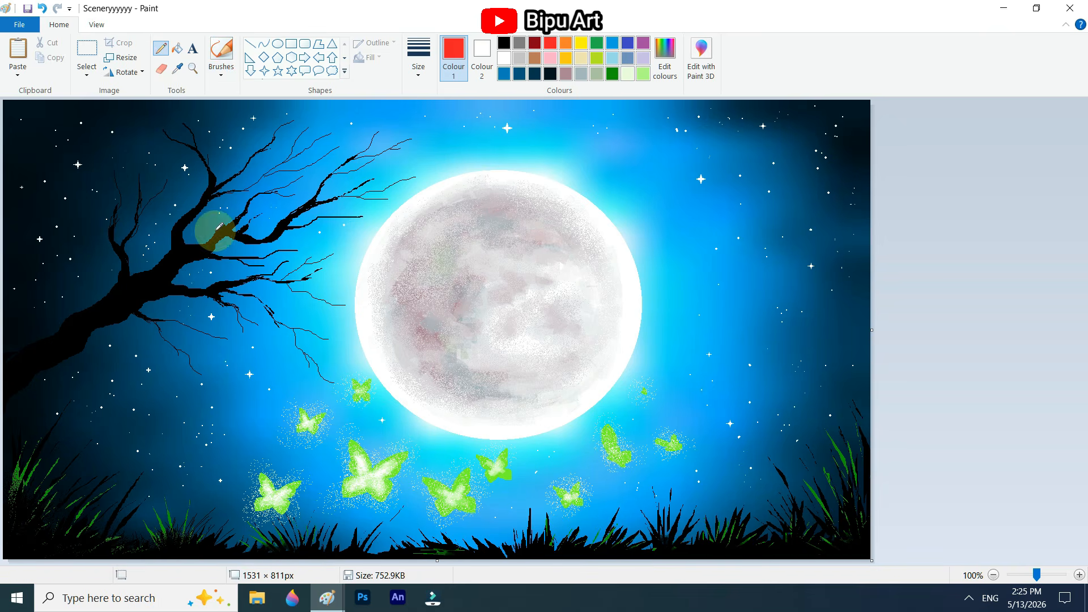
left_click(63, 469)
left_click(104, 510)
left_click(205, 525)
left_click(13, 439)
left_click(669, 499)
left_click(829, 479)
left_click(790, 491)
left_click(827, 459)
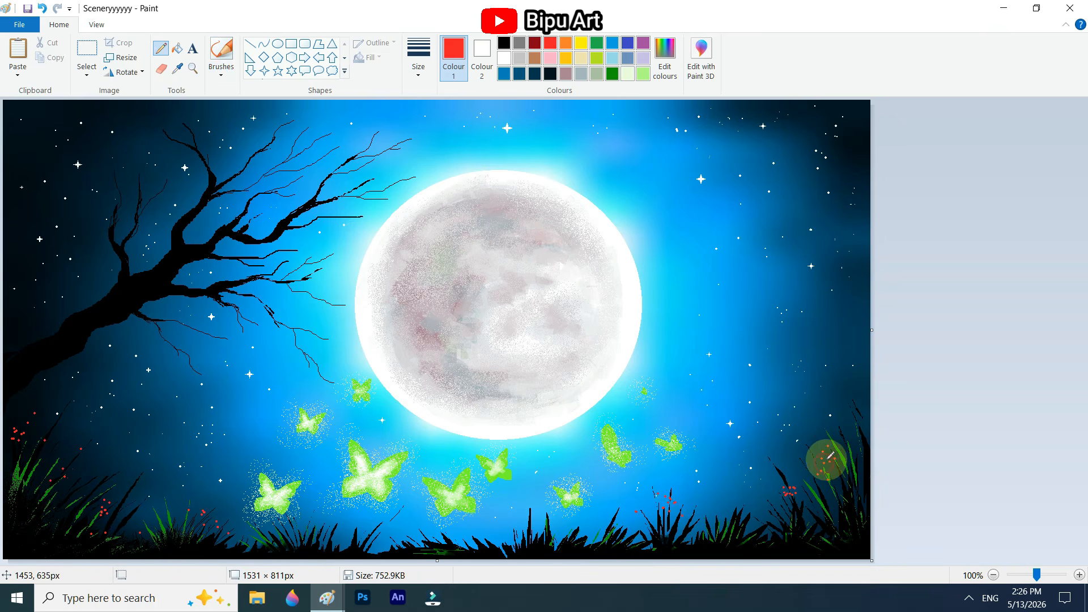
left_click(843, 422)
left_click(859, 439)
left_click(758, 528)
left_click(703, 531)
left_click(547, 545)
left_click(313, 538)
left_click(145, 522)
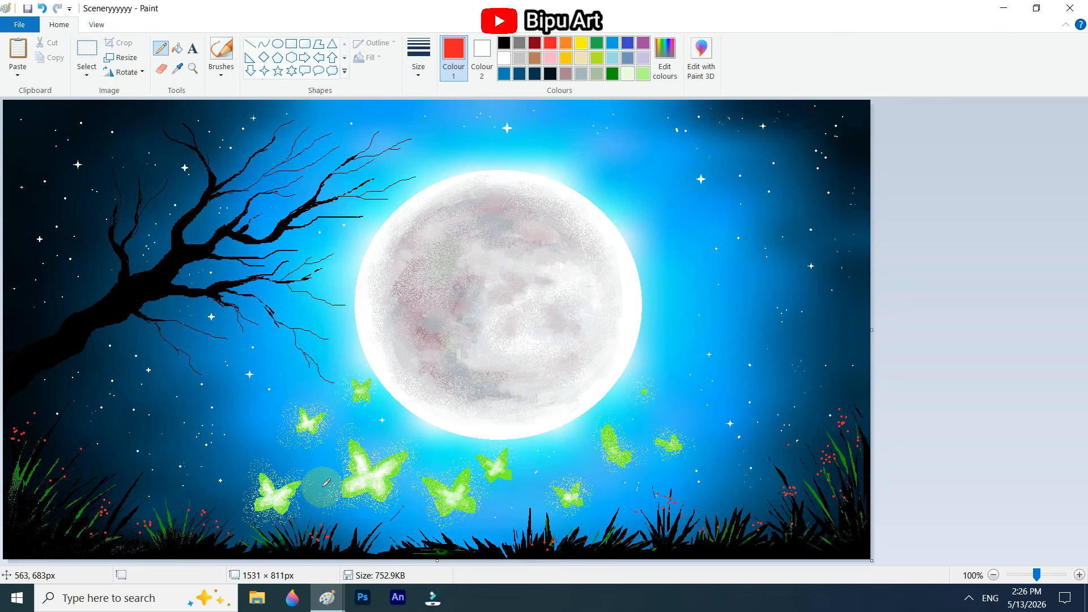
Step: Add small yellow flower dots among the red ones along the grass
left_click(581, 43)
left_click(779, 498)
left_click(840, 436)
left_click(726, 527)
left_click(660, 508)
left_click(204, 515)
left_click(58, 483)
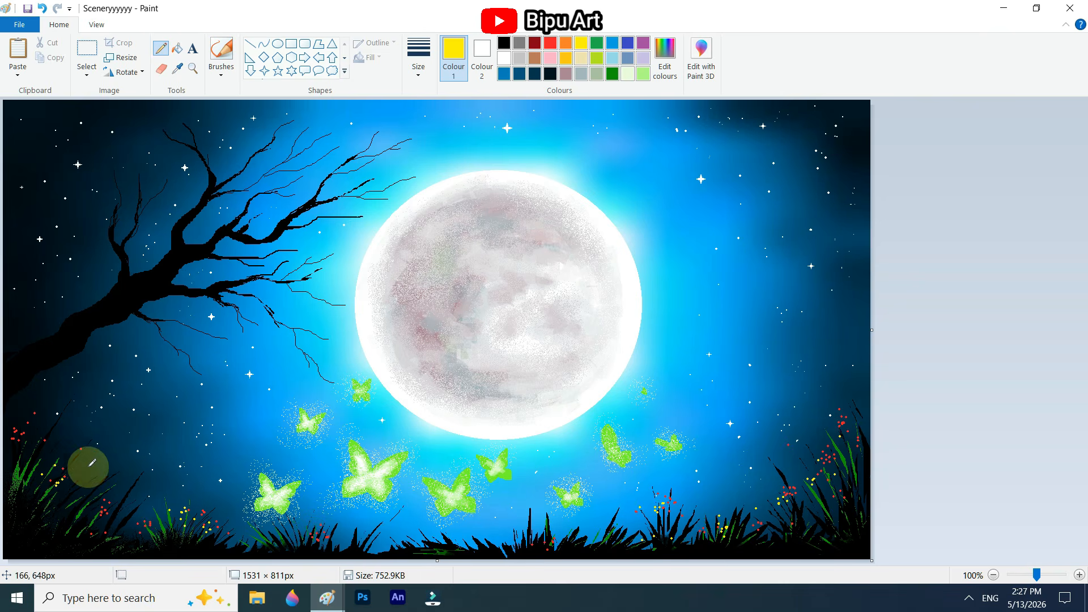
left_click(497, 536)
Step: Scatter small yellow specks in the air around the butterflies below the moon
left_click(242, 414)
left_click(409, 478)
left_click(456, 452)
left_click(560, 470)
left_click(637, 440)
left_click(380, 433)
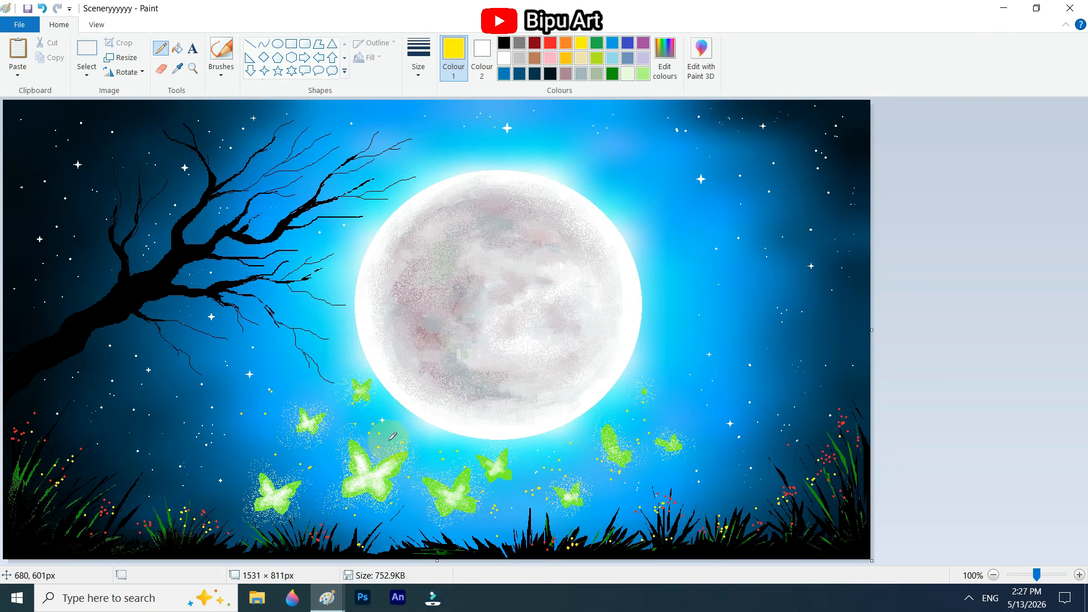
Step: Sign the painting with the white script text "Bipu Art" over the grass in the lower-right corner and save the file
left_click(504, 59)
left_click(191, 54)
left_click(765, 528)
type("Bipu Art")
left_click_drag(740, 530, 773, 529)
left_click(928, 477)
key("ctrl+s")
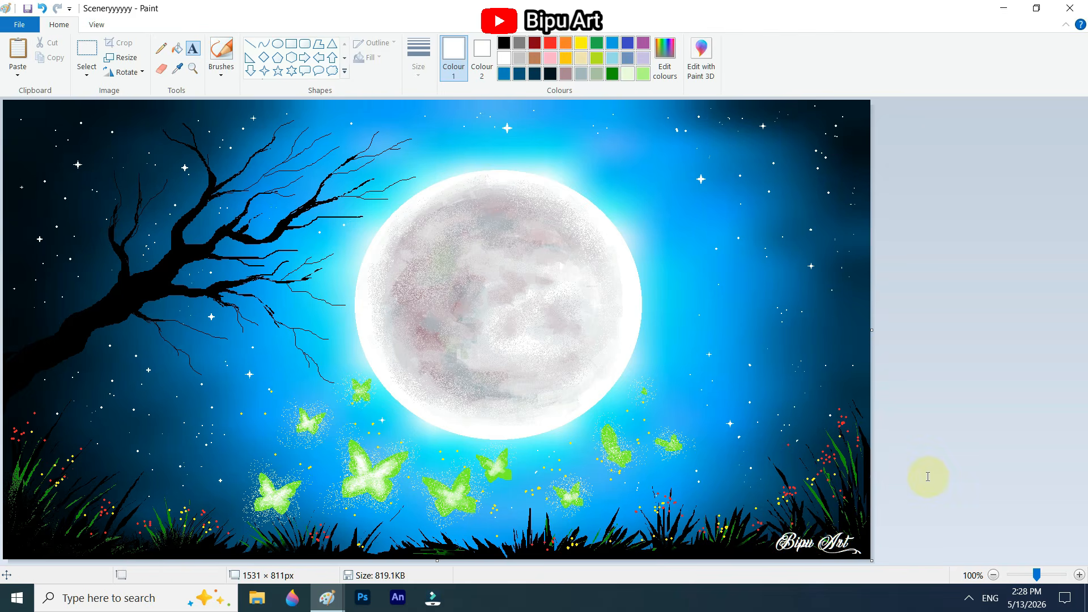
Step: Recolour the large central butterfly and the small butterfly below the moon's centre in yellow
left_click(581, 43)
left_click(177, 48)
left_click(358, 456)
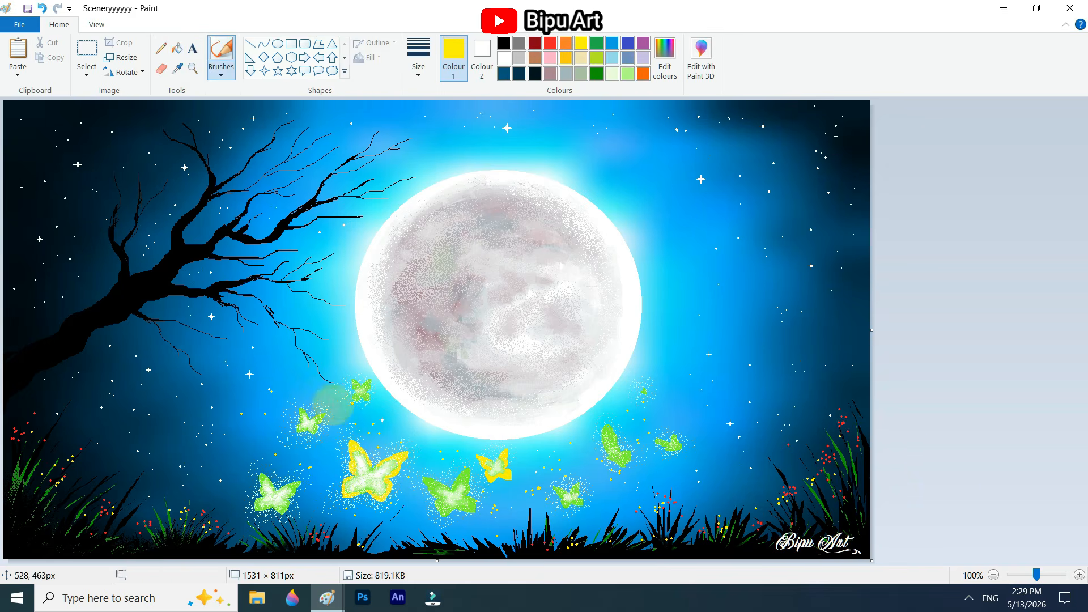
left_click(418, 56)
left_click(452, 152)
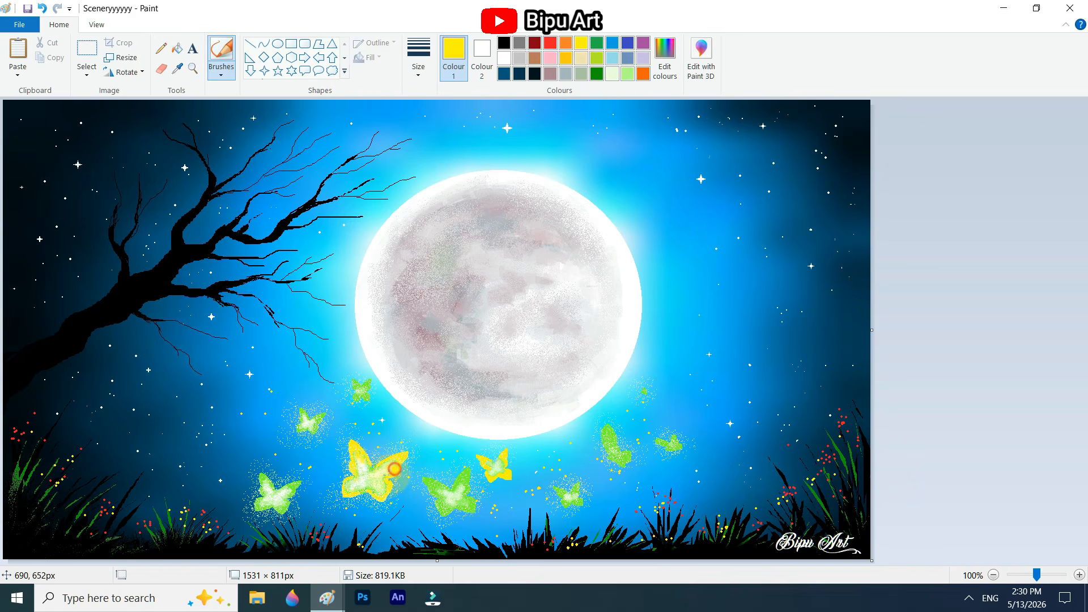
Step: Draw short white lines as bodies down the middle of the large yellow butterfly and the two bigger green ones
left_click(504, 58)
left_click(250, 44)
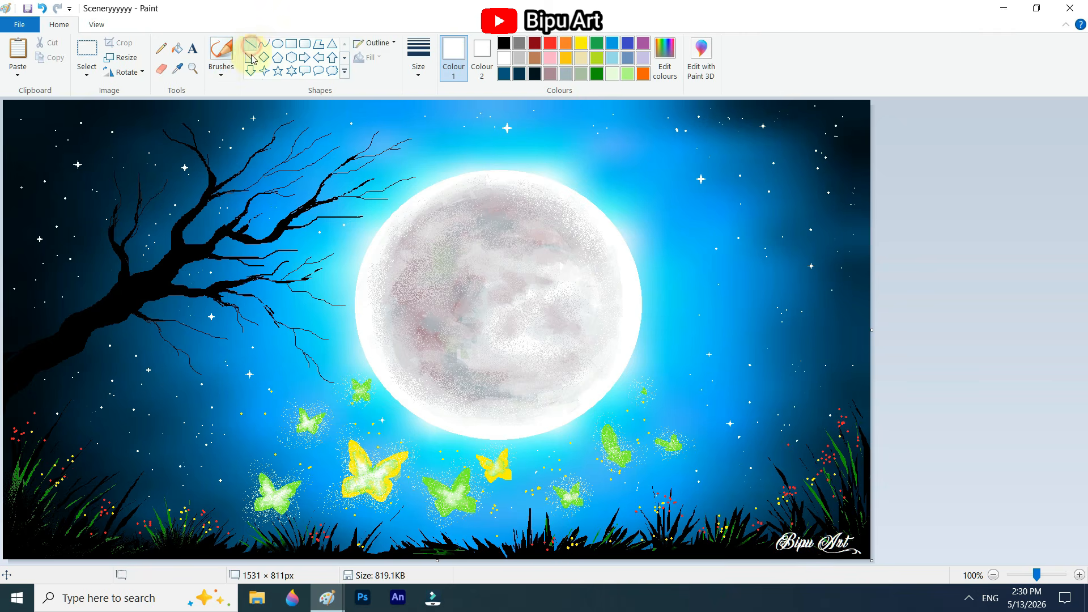
left_click(419, 57)
left_click(452, 152)
left_click_drag(372, 468, 366, 492)
left_click_drag(452, 489, 454, 509)
left_click_drag(274, 491, 270, 508)
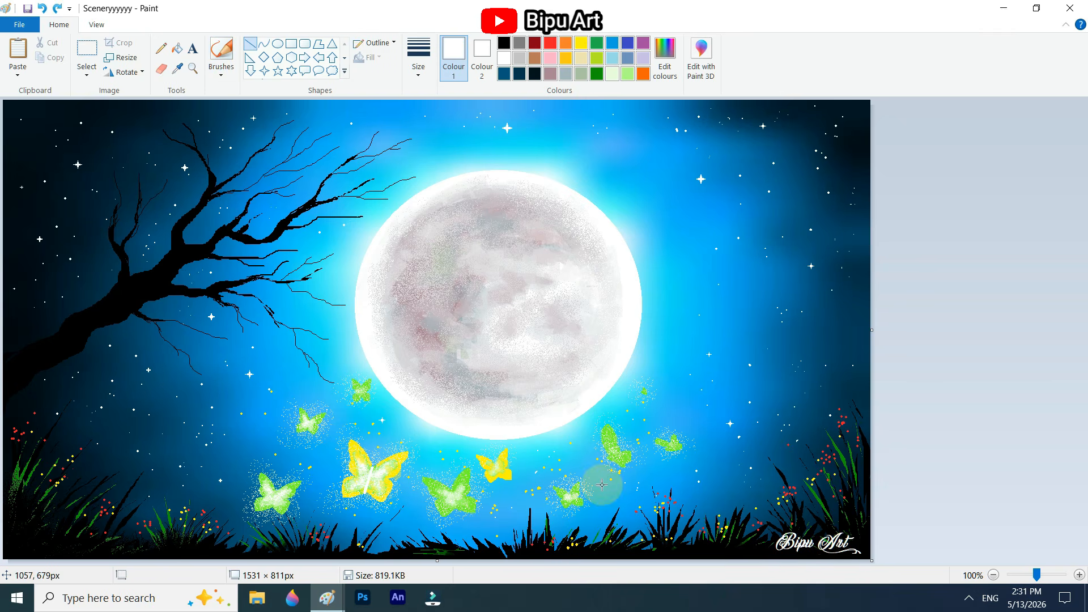